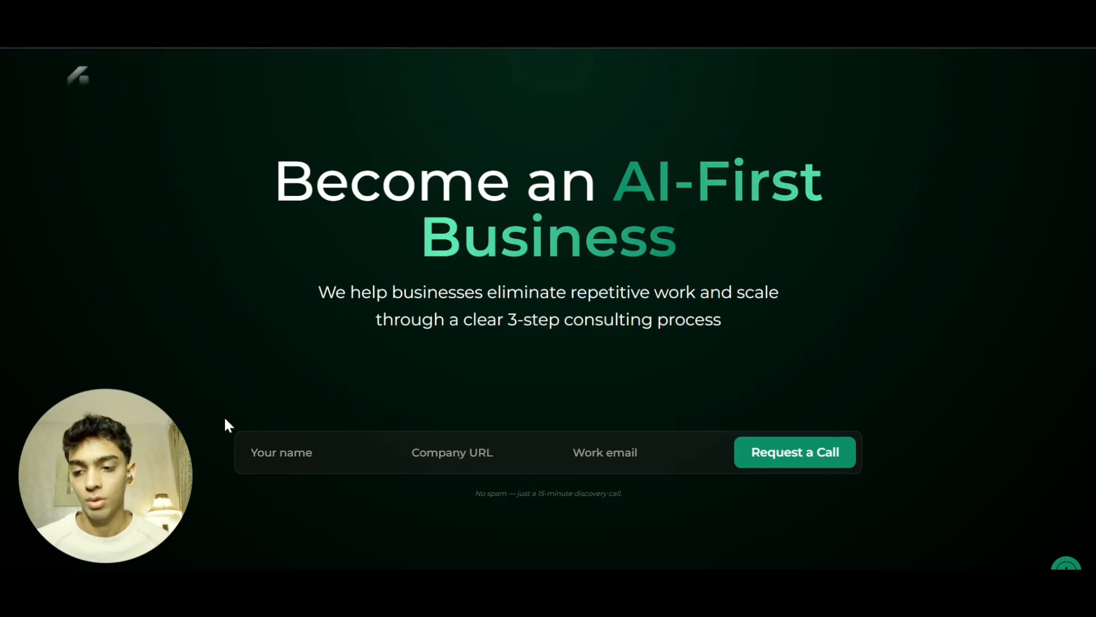
Examine the landing page's lead form fields for name, company URL and work email.
left_click(303, 453)
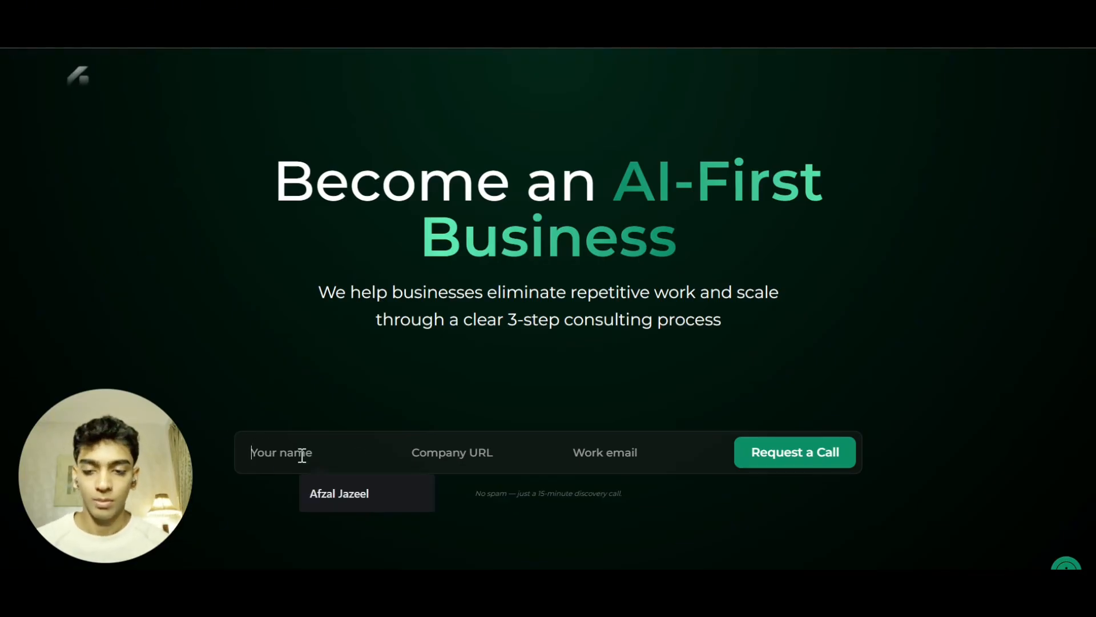
left_click(415, 451)
left_click(614, 454)
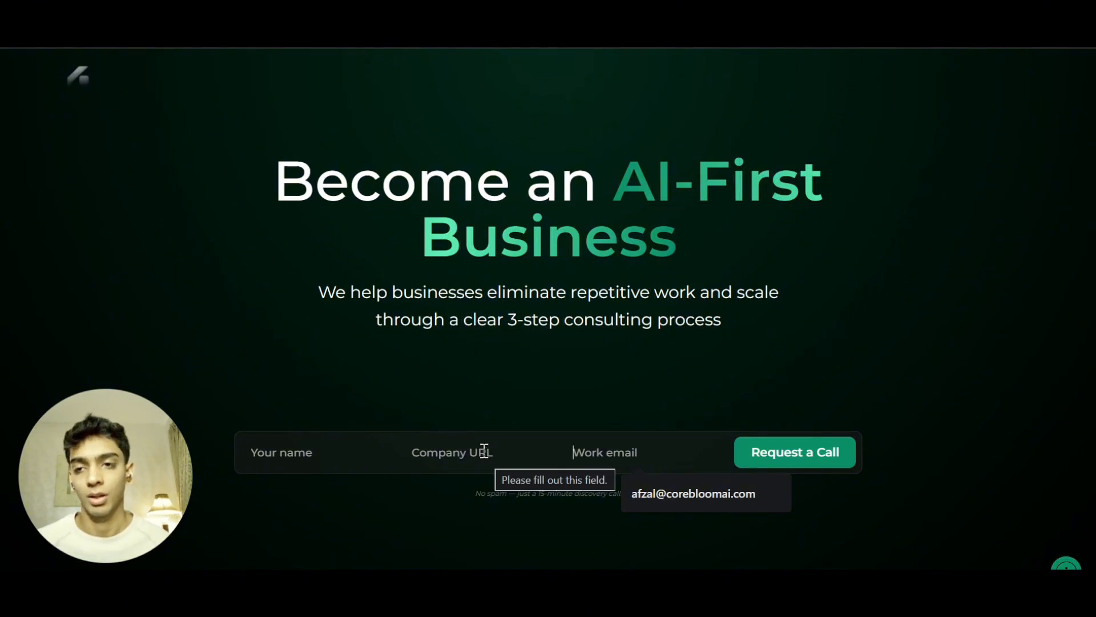
left_click(566, 248)
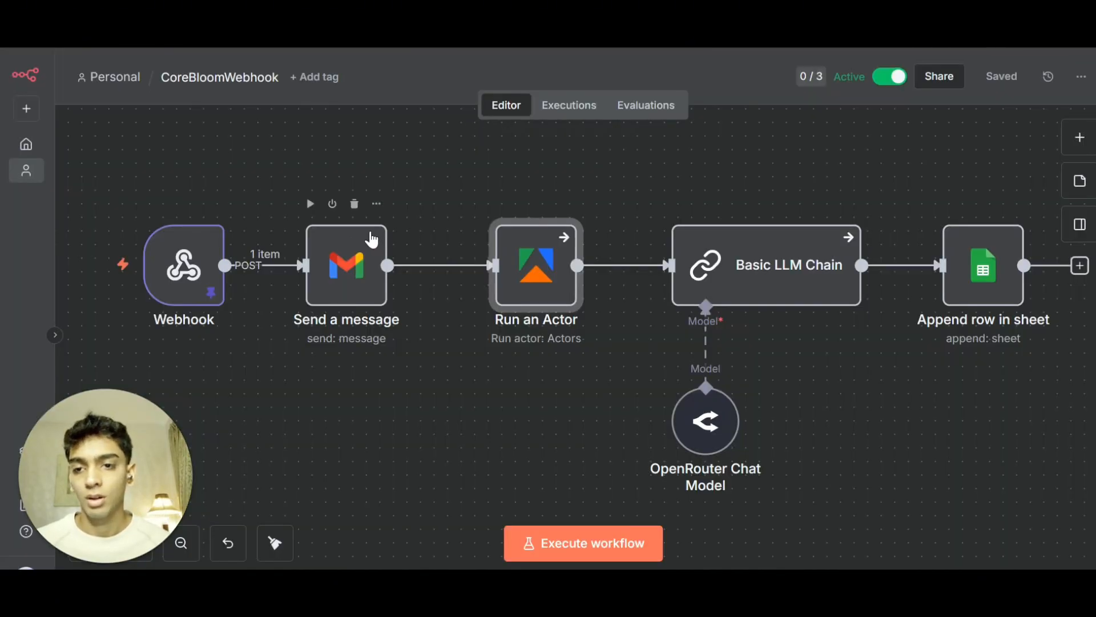
Search the node list for 'web' and select the Webhook trigger, then return to the canvas.
scroll(893, 403, "down", 1)
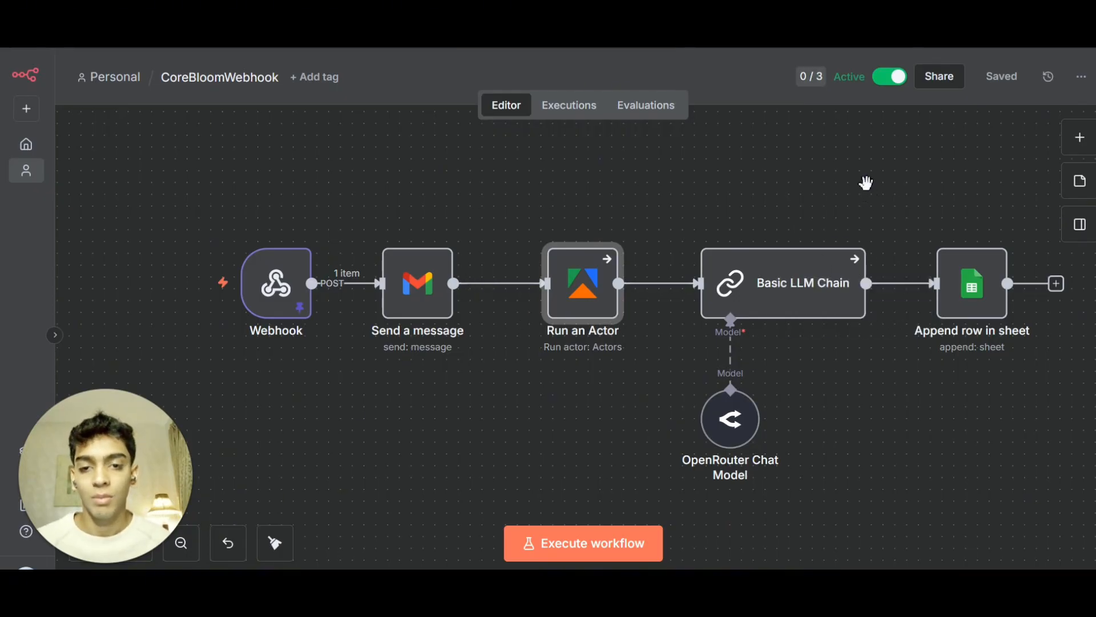
scroll(895, 183, "down", 1)
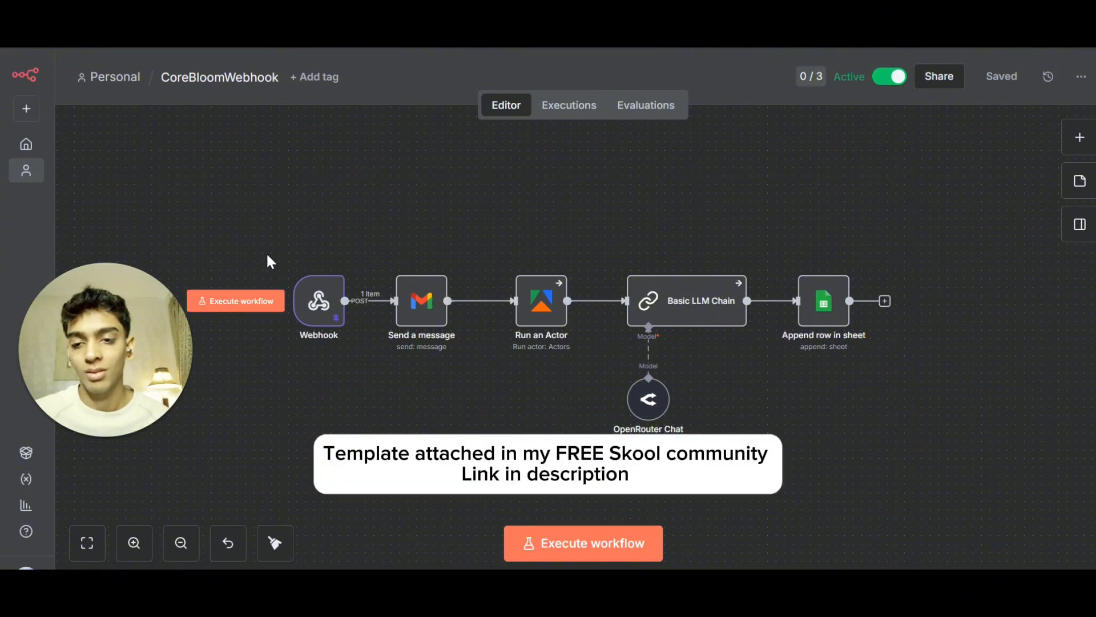
left_click_drag(261, 229, 892, 418)
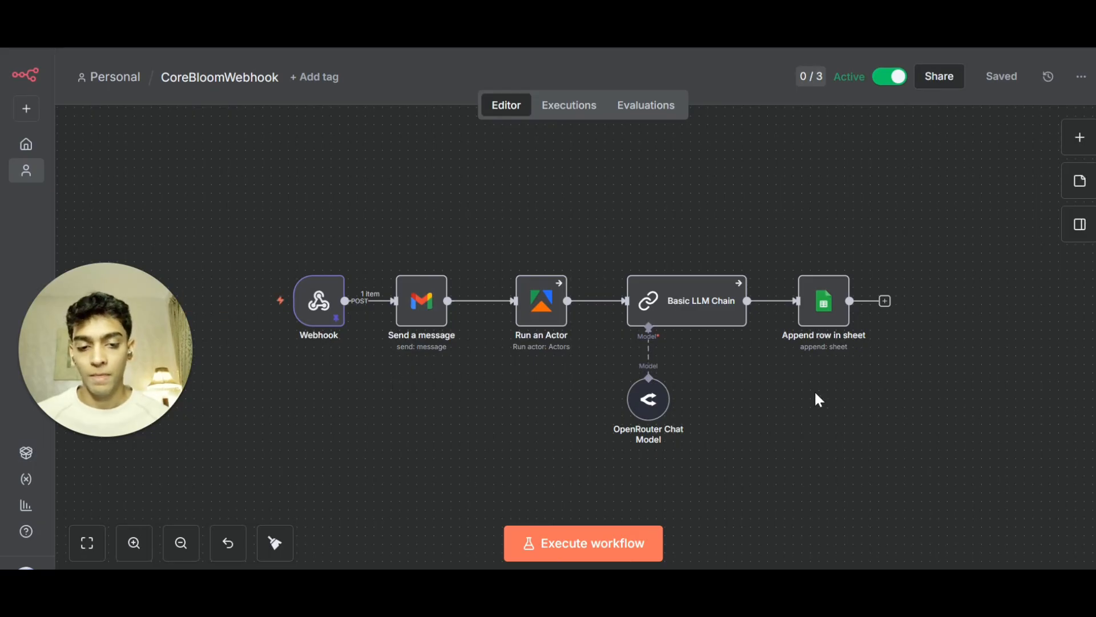
left_click(1080, 138)
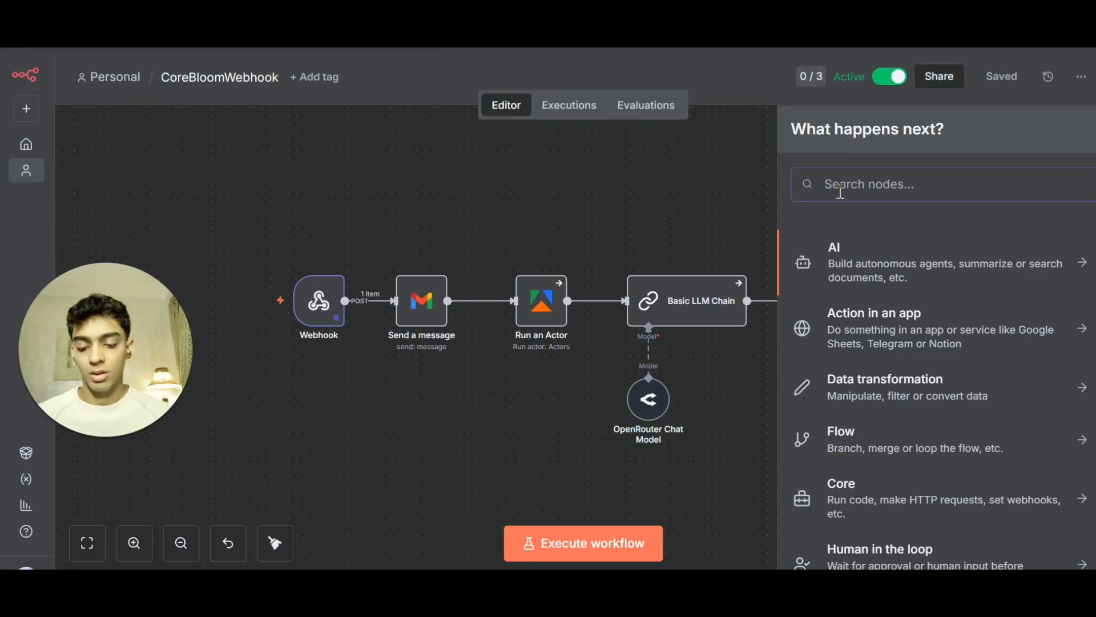
type("web")
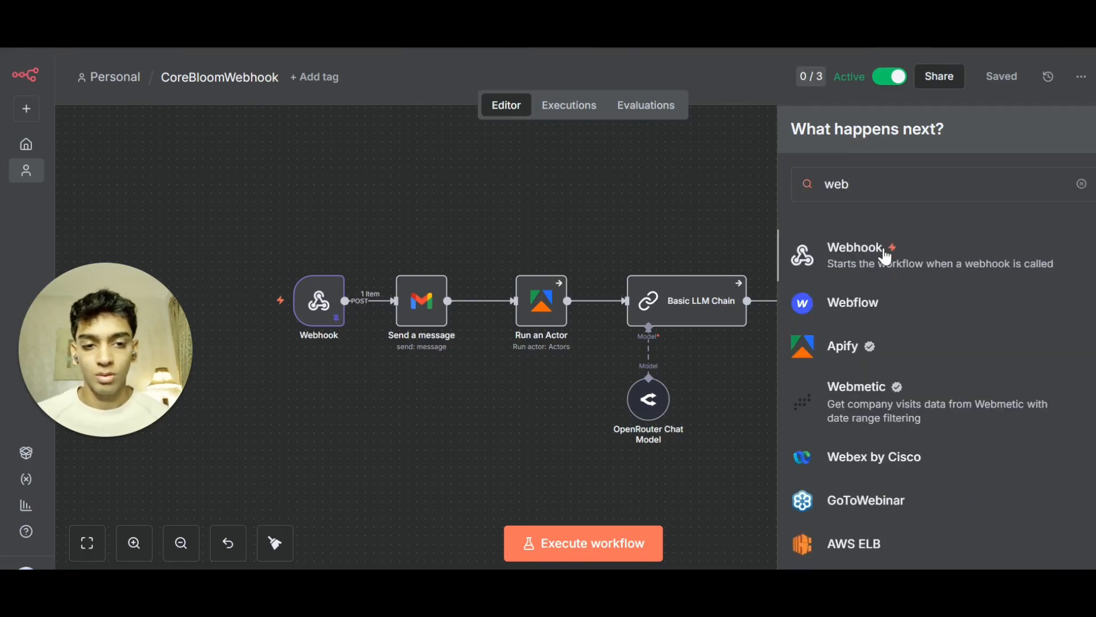
left_click(855, 263)
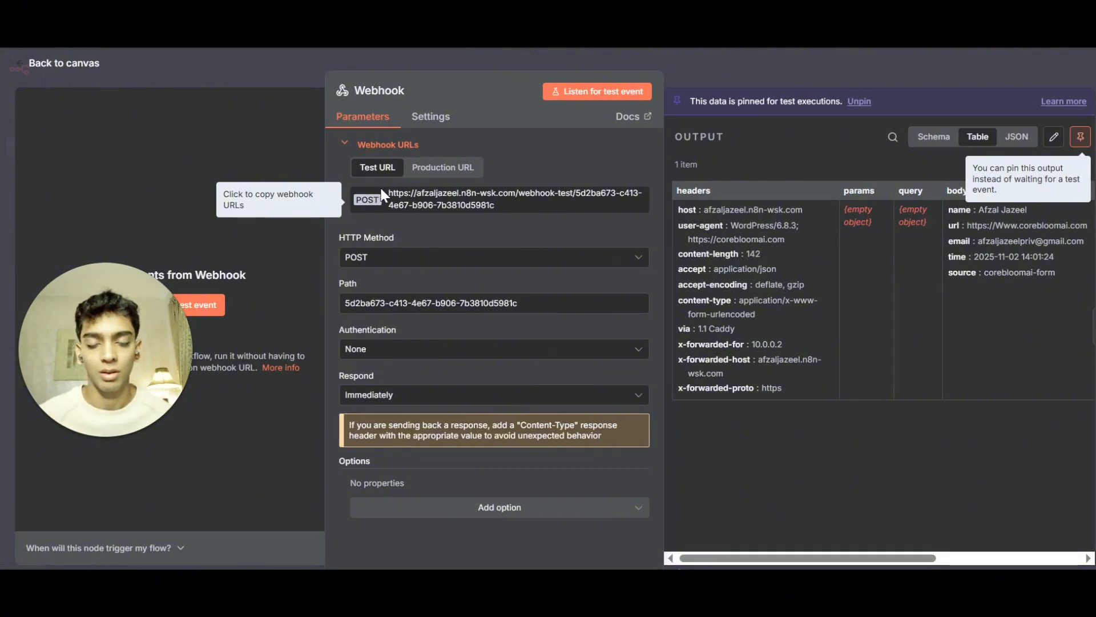
left_click(235, 77)
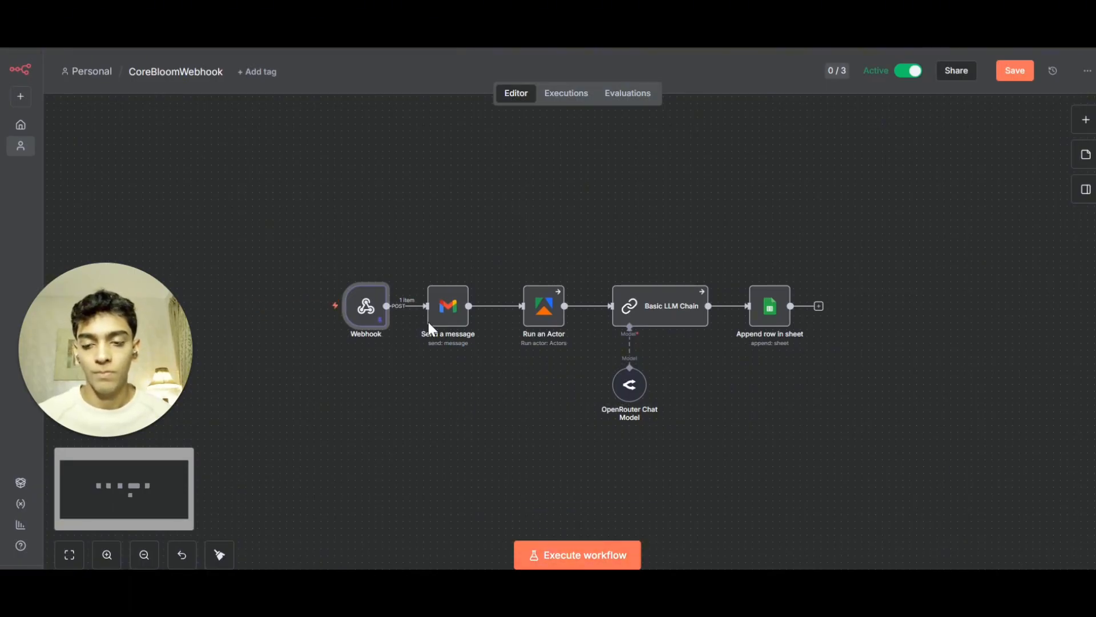
Open the Webhook node and copy its production URL.
mouse_move(365, 312)
double_click(355, 266)
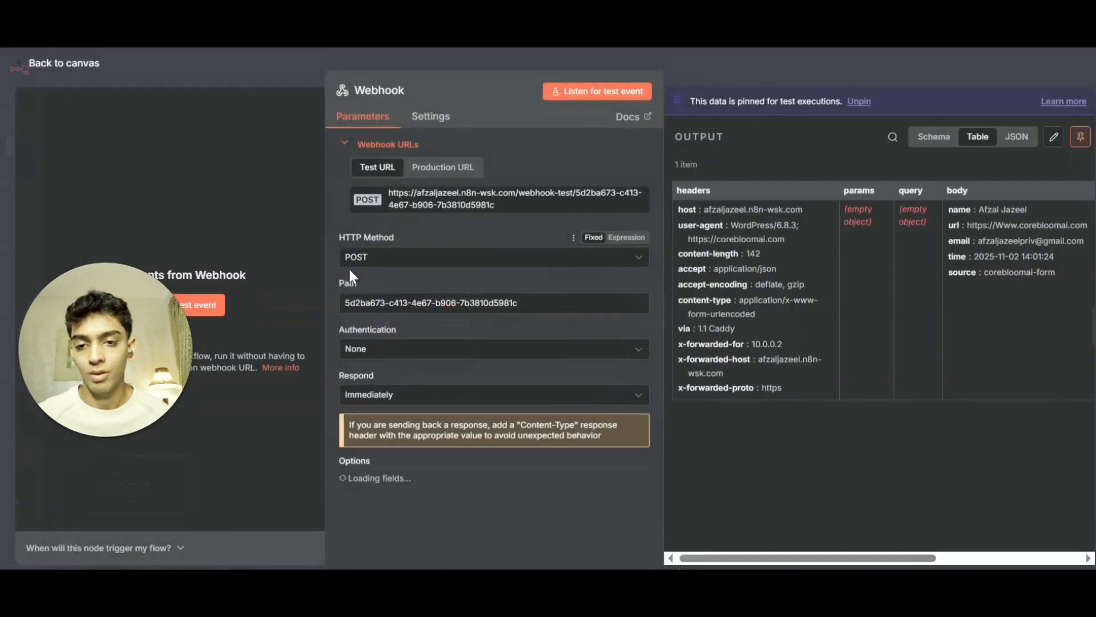
left_click(451, 168)
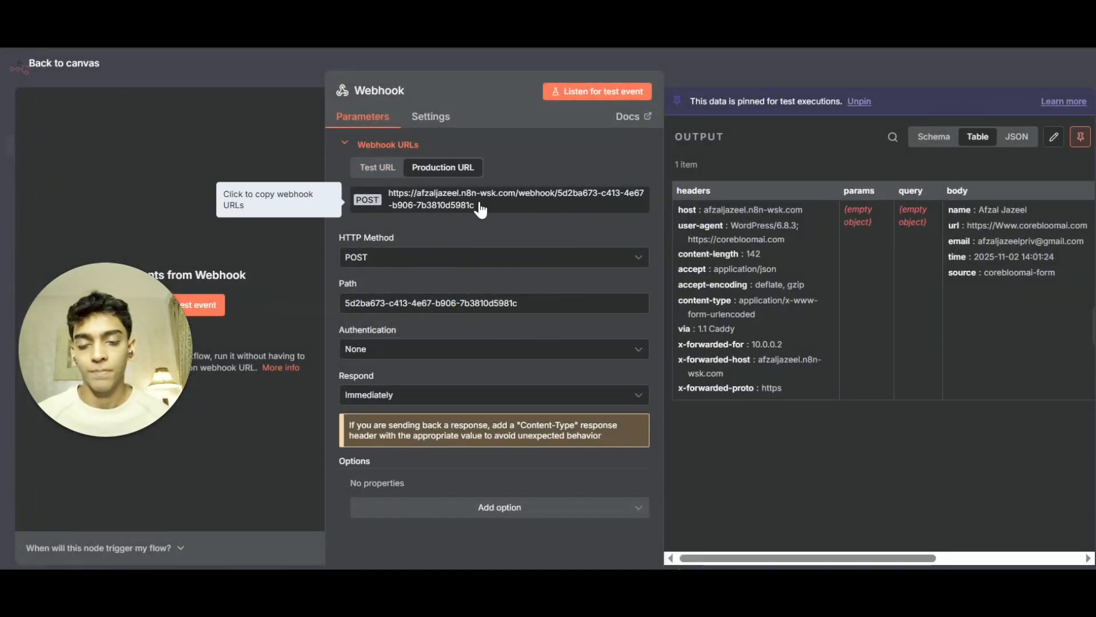
left_click(466, 208)
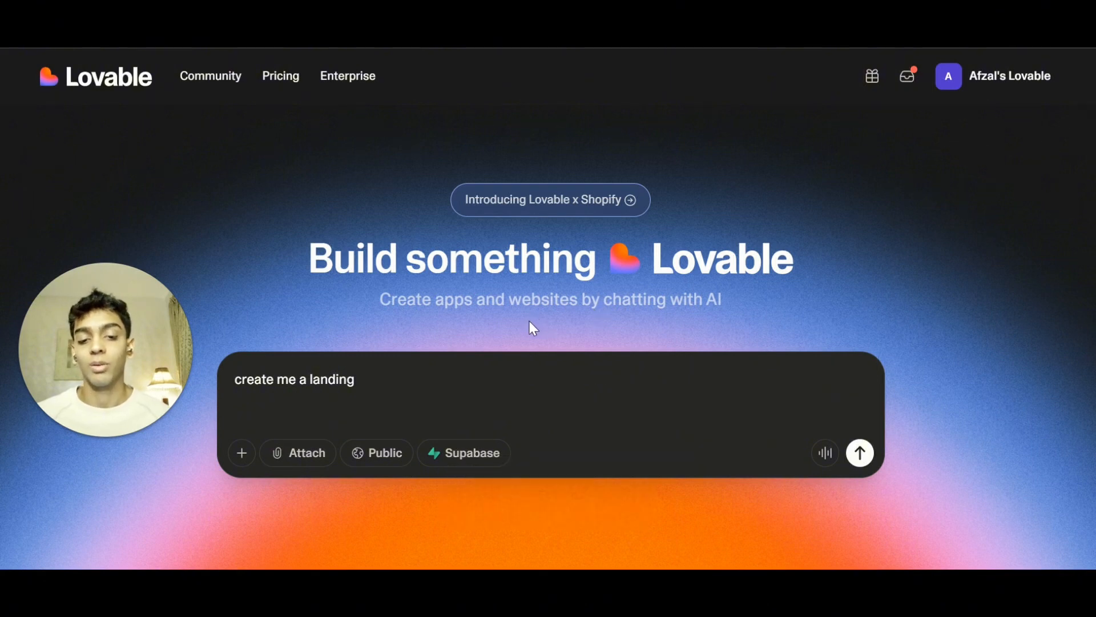
Replace the Lovable prompt with the pasted landing-page prompt for a real-estate AI agency.
left_click_drag(360, 379, 215, 377)
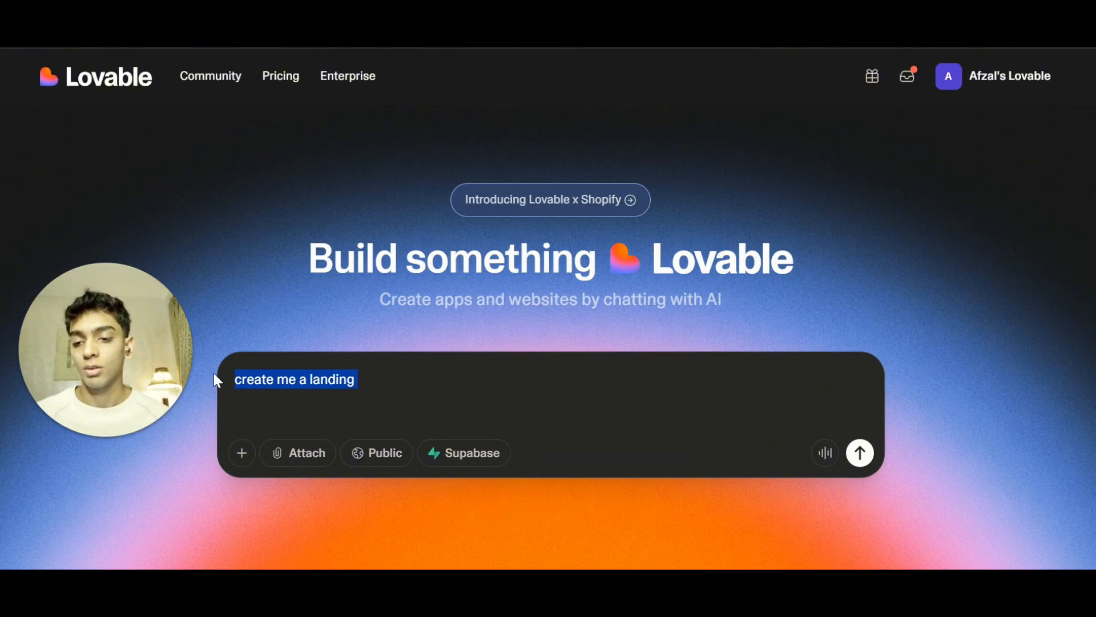
type("cr")
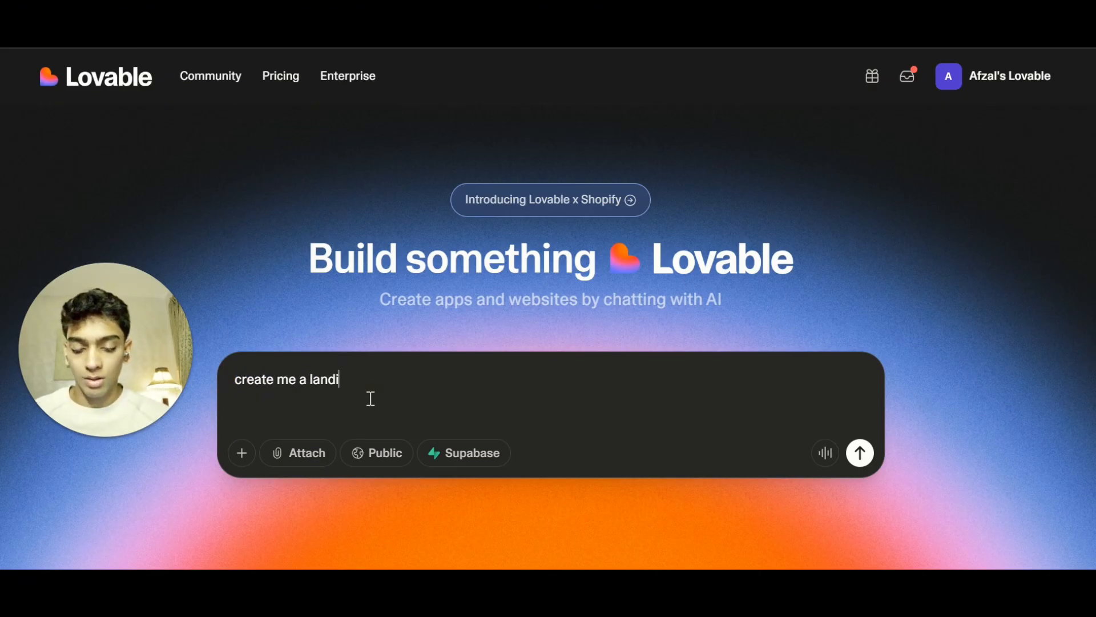
key("ctrl+a")
key("ctrl+v")
scroll(443, 304, "up", 2)
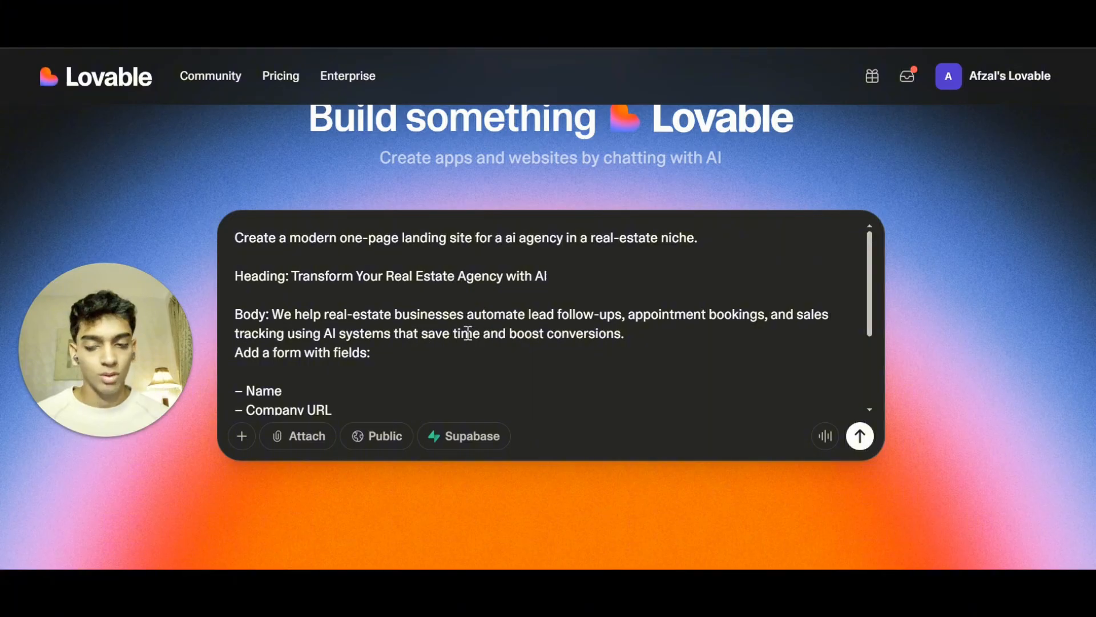
Paste the reference landing page screenshot into the prompt and submit it to generate the site.
scroll(468, 333, "down", 3)
left_click_drag(345, 347, 233, 320)
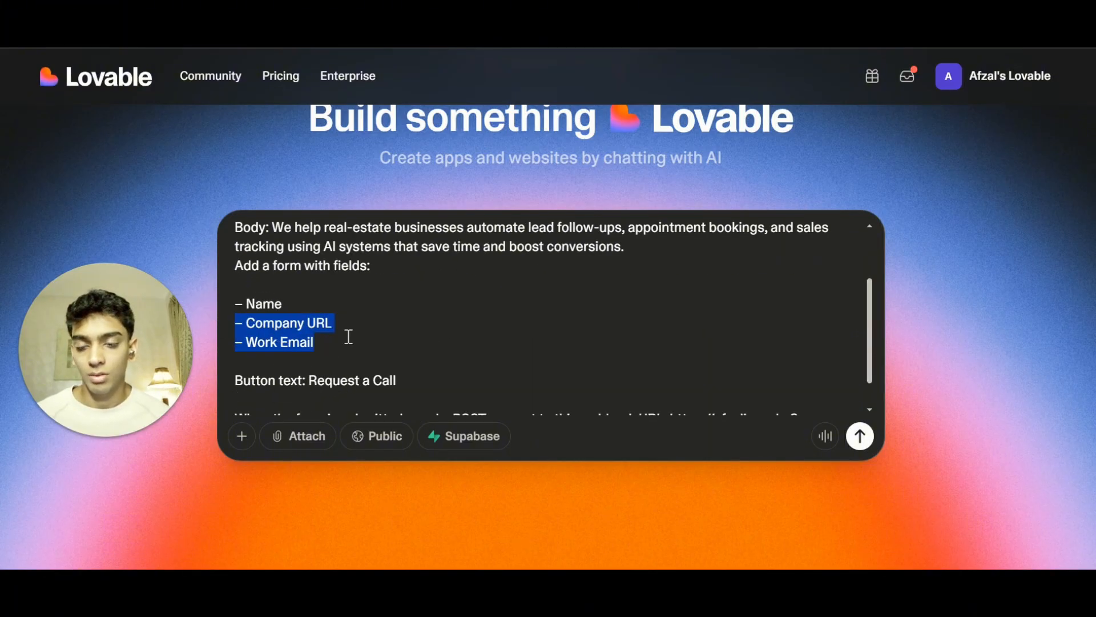
left_click(397, 337)
scroll(306, 355, "down", 2)
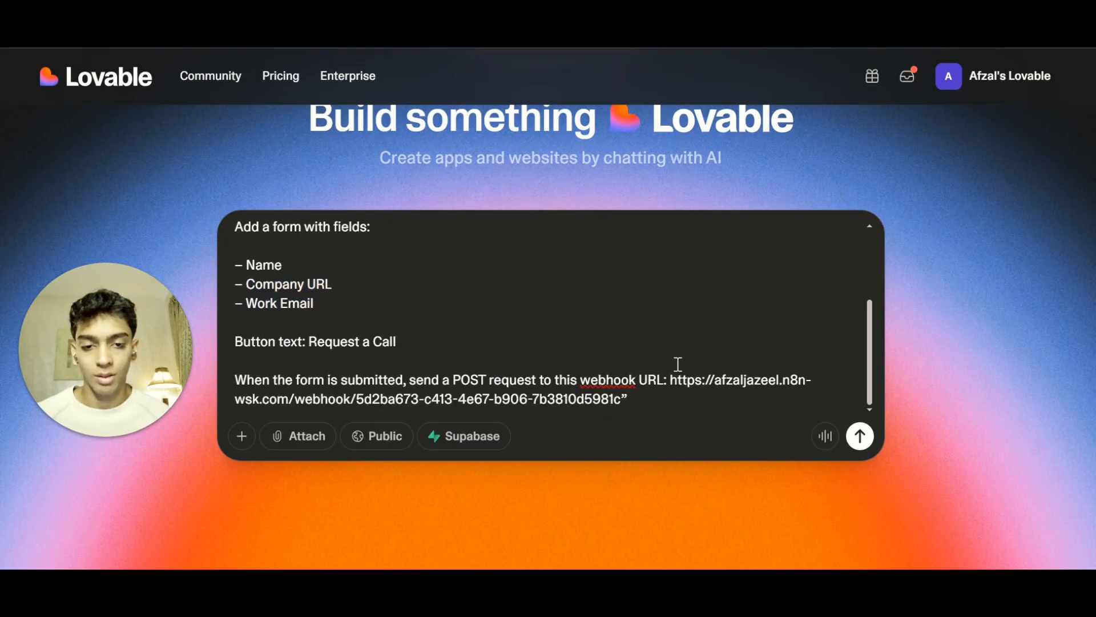
left_click_drag(278, 379, 750, 402)
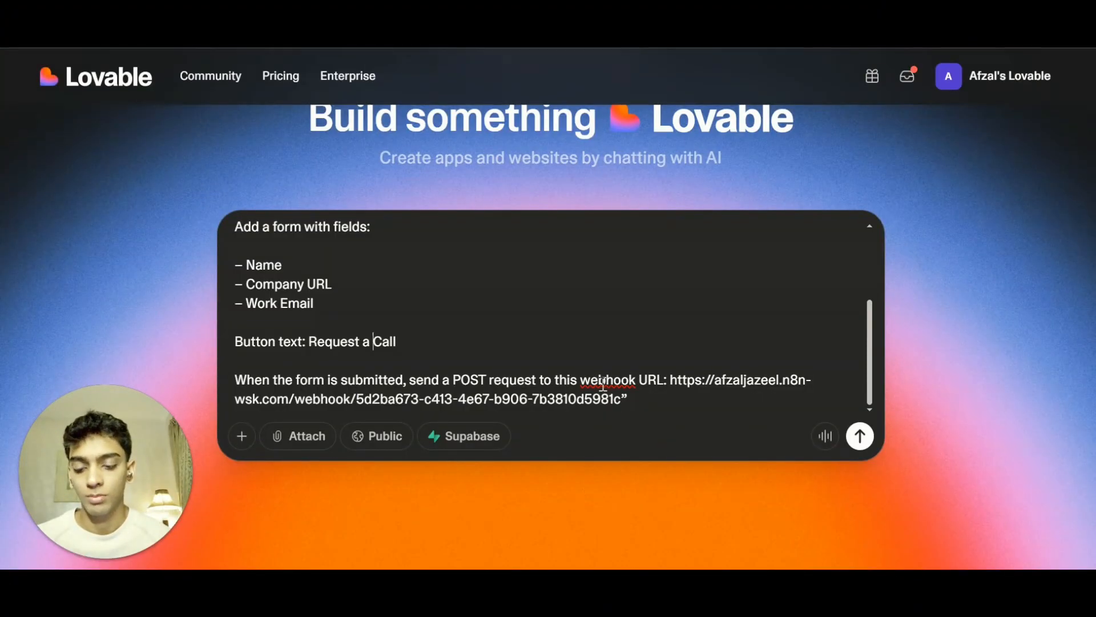
key("ctrl+v")
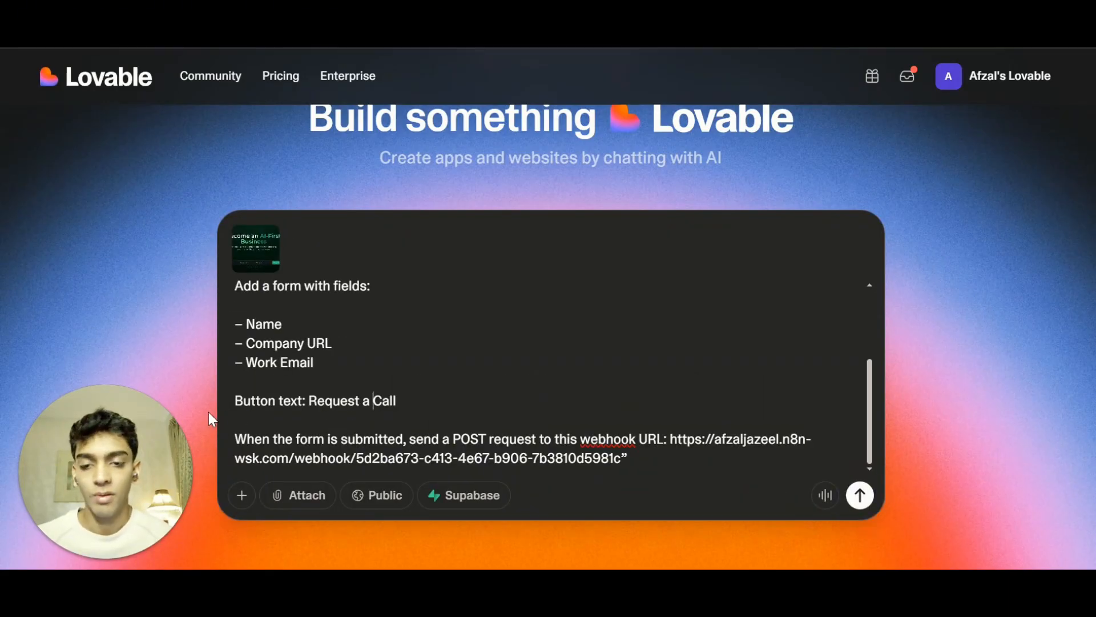
scroll(604, 354, "down", 3)
scroll(600, 353, "up", 3)
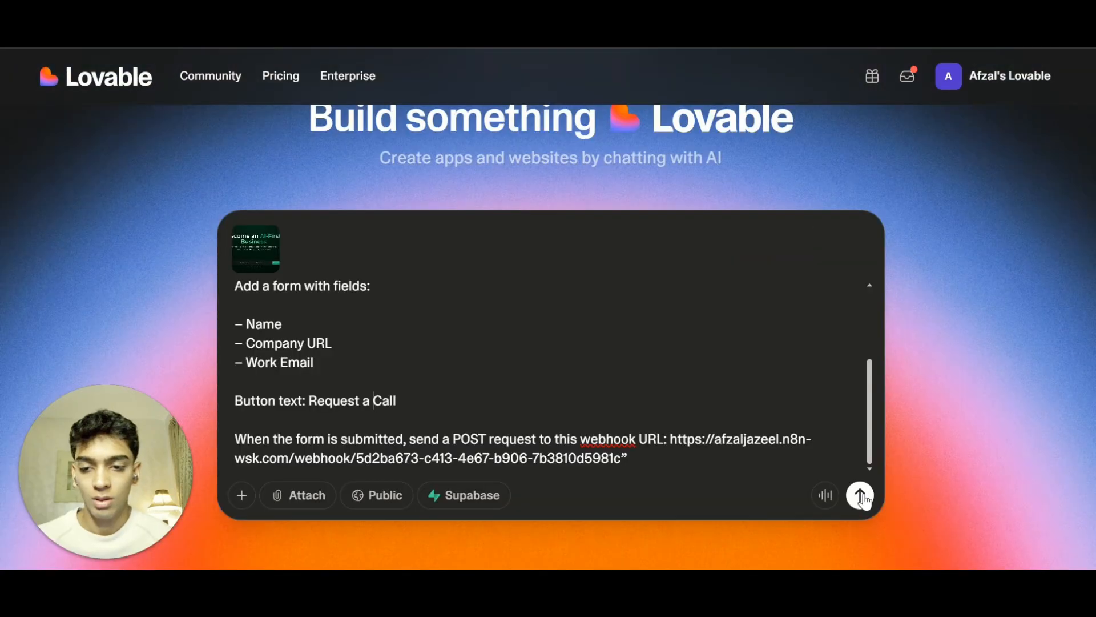
left_click(860, 496)
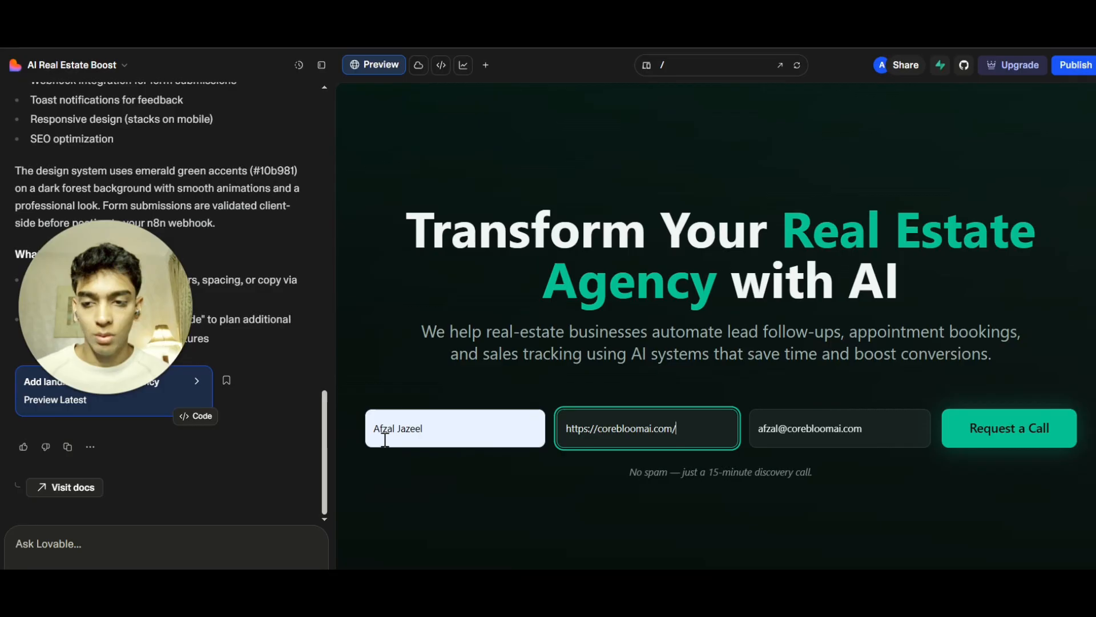
Submit the generated site's lead form and review the body fields received in the Webhook node's output.
left_click(1003, 438)
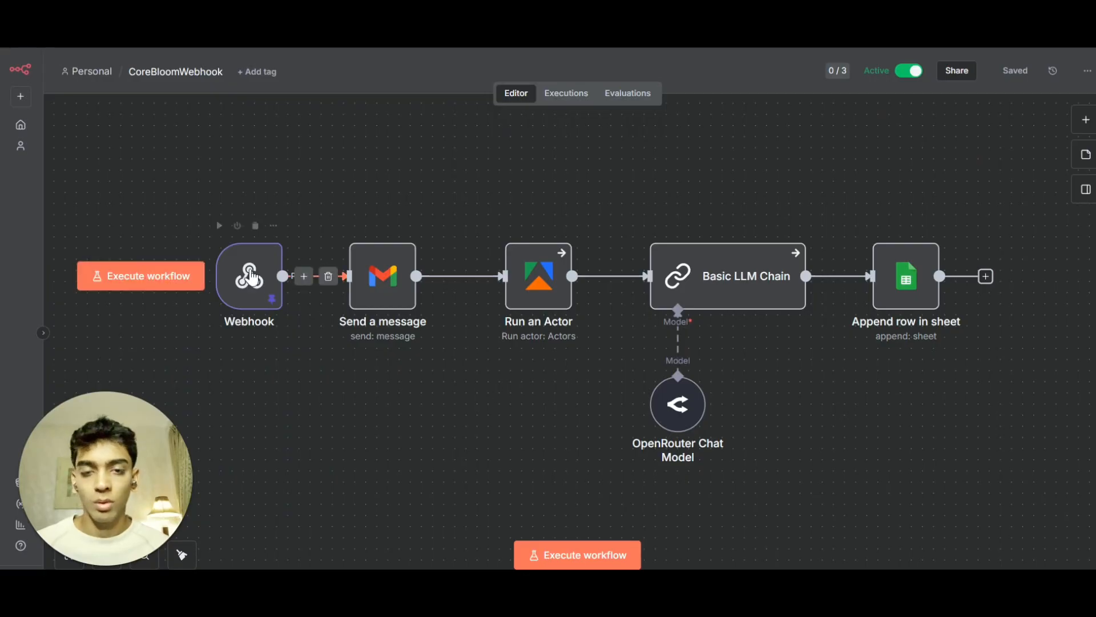
double_click(241, 278)
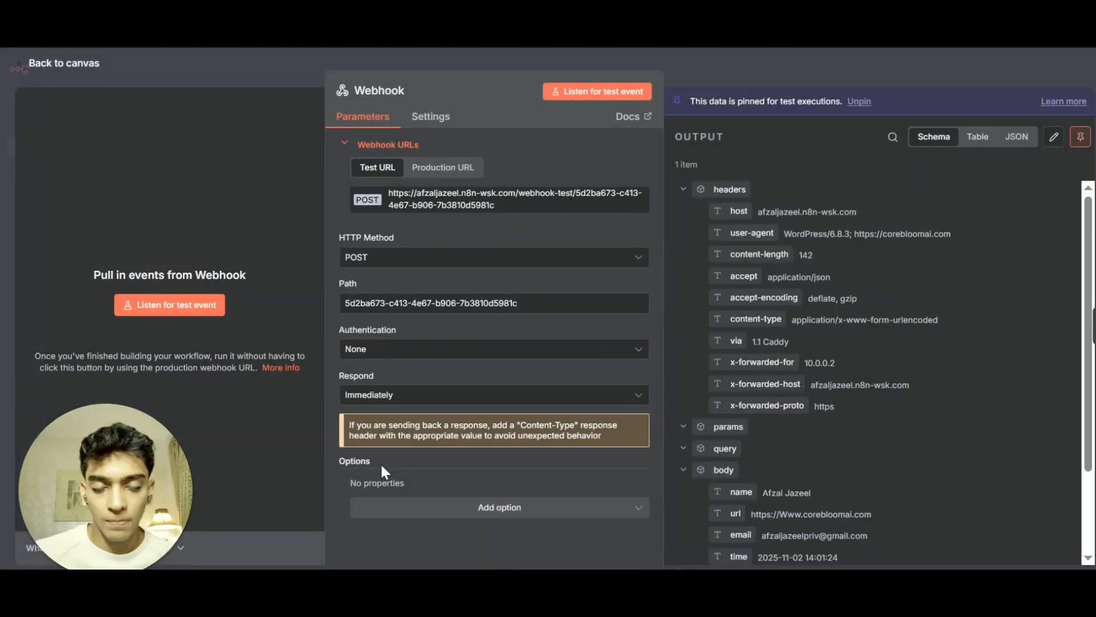
scroll(866, 361, "down", 2)
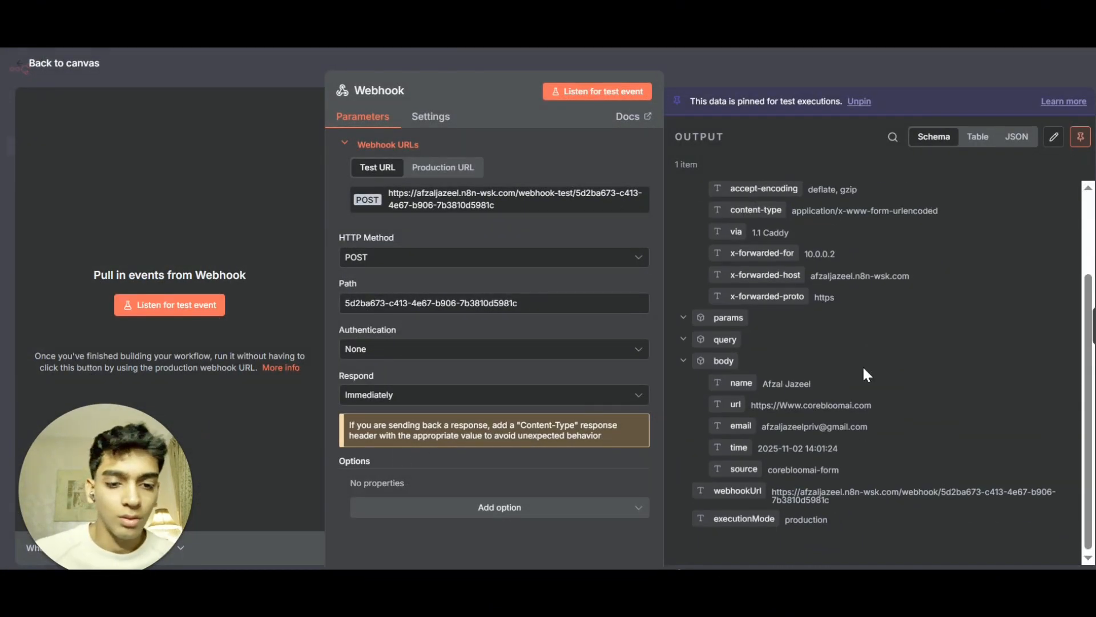
left_click_drag(853, 406, 804, 416)
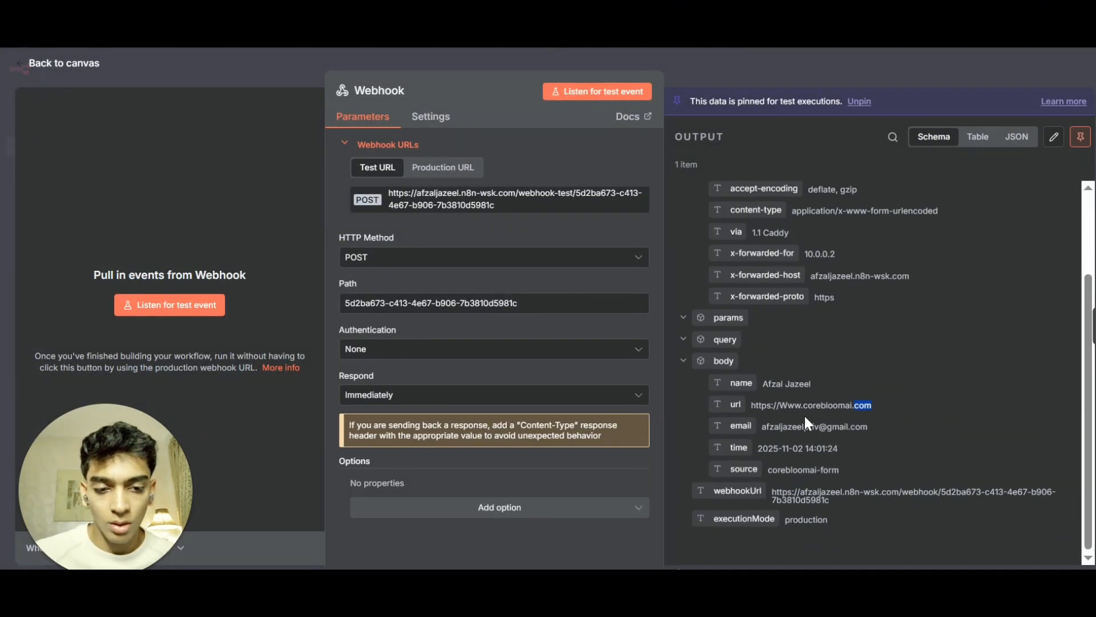
left_click_drag(708, 413, 700, 391)
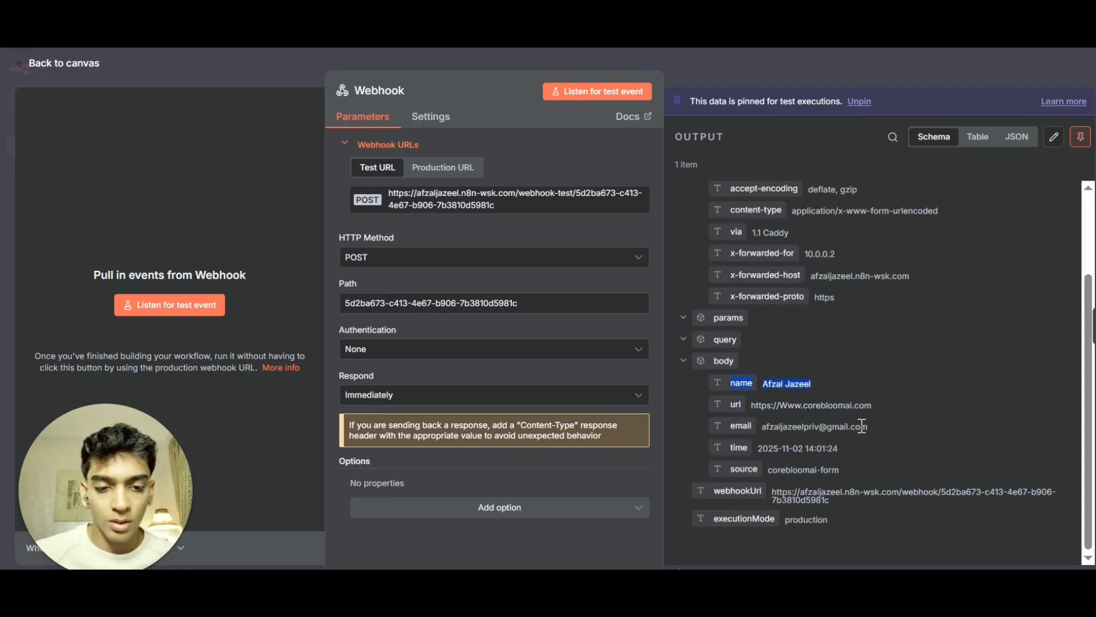
left_click_drag(866, 427, 712, 429)
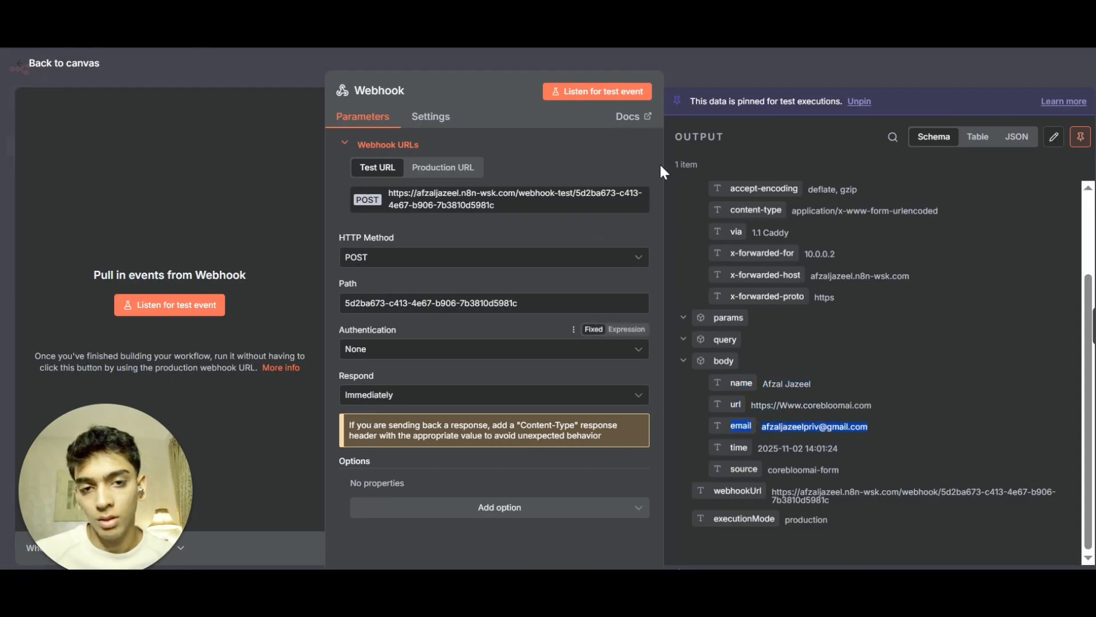
left_click(701, 71)
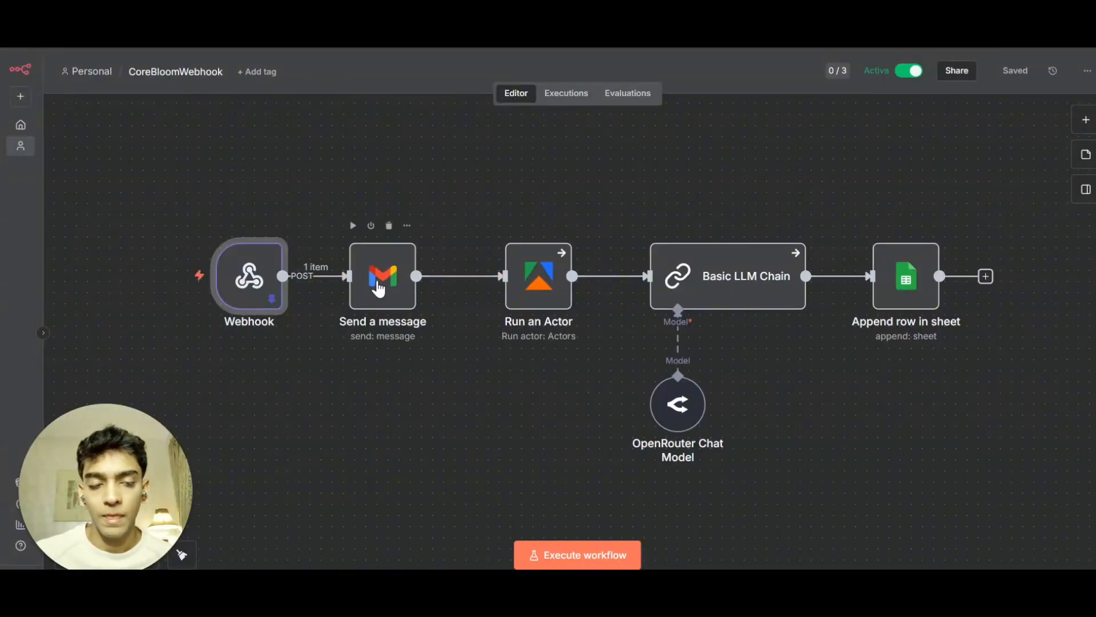
Search nodes for 'gma' and browse the Gmail node's available actions.
left_click(1086, 121)
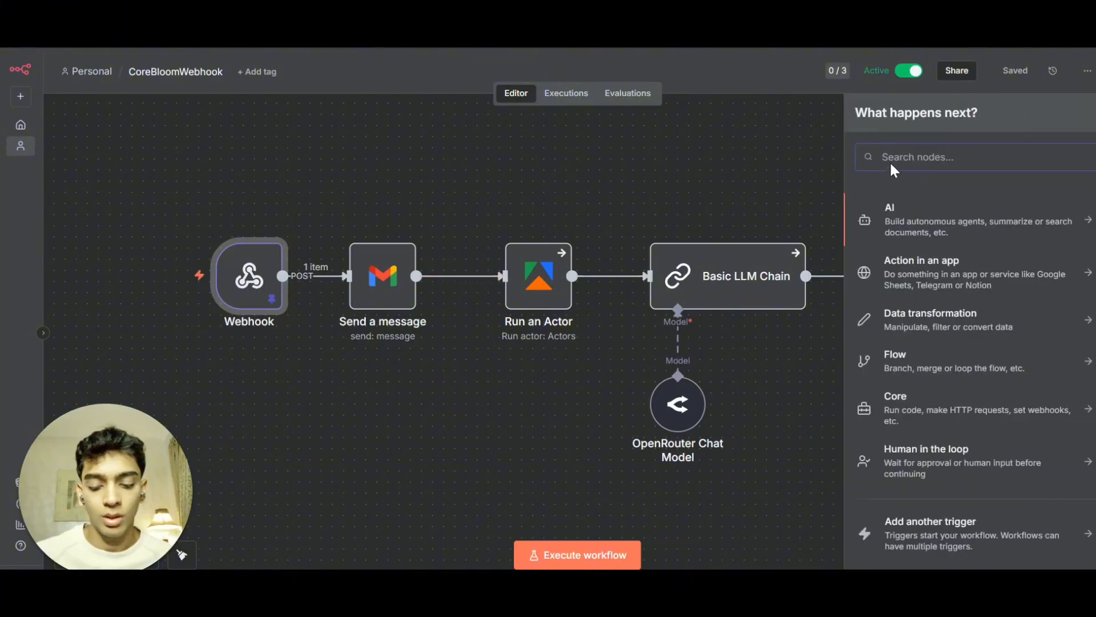
type("gma")
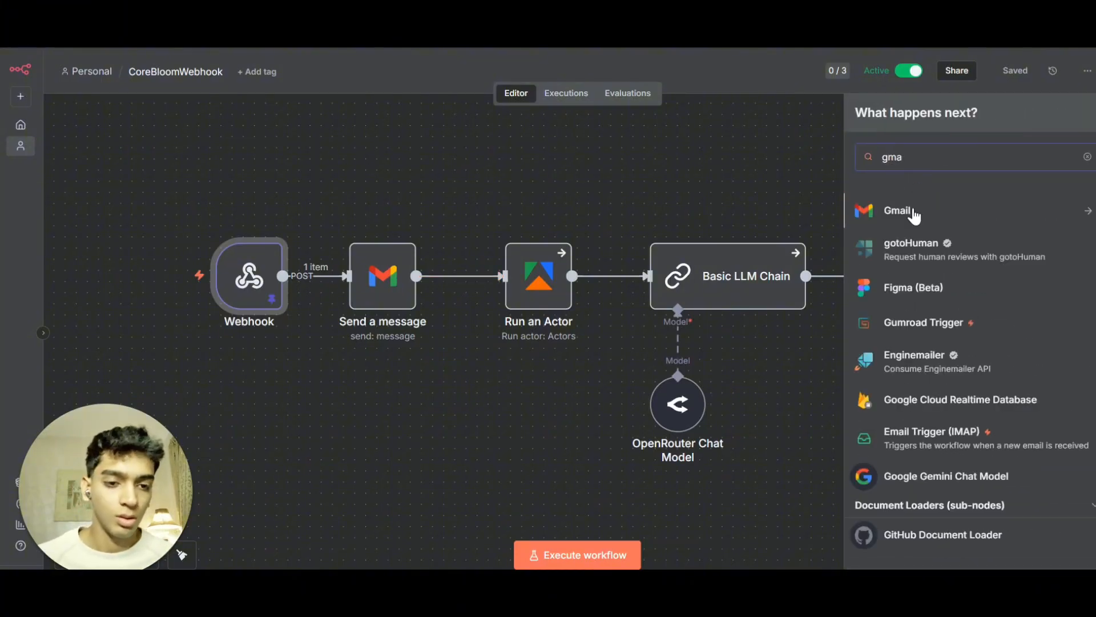
left_click(907, 212)
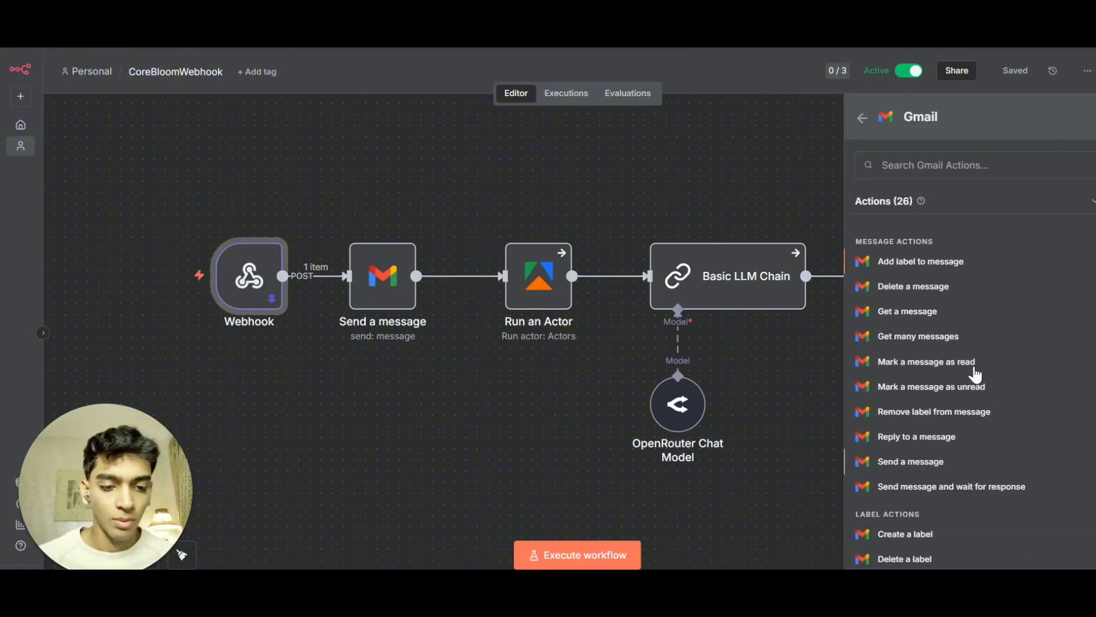
Open the Gmail 'Send a message' node and review its credential options.
left_click(384, 288)
double_click(385, 287)
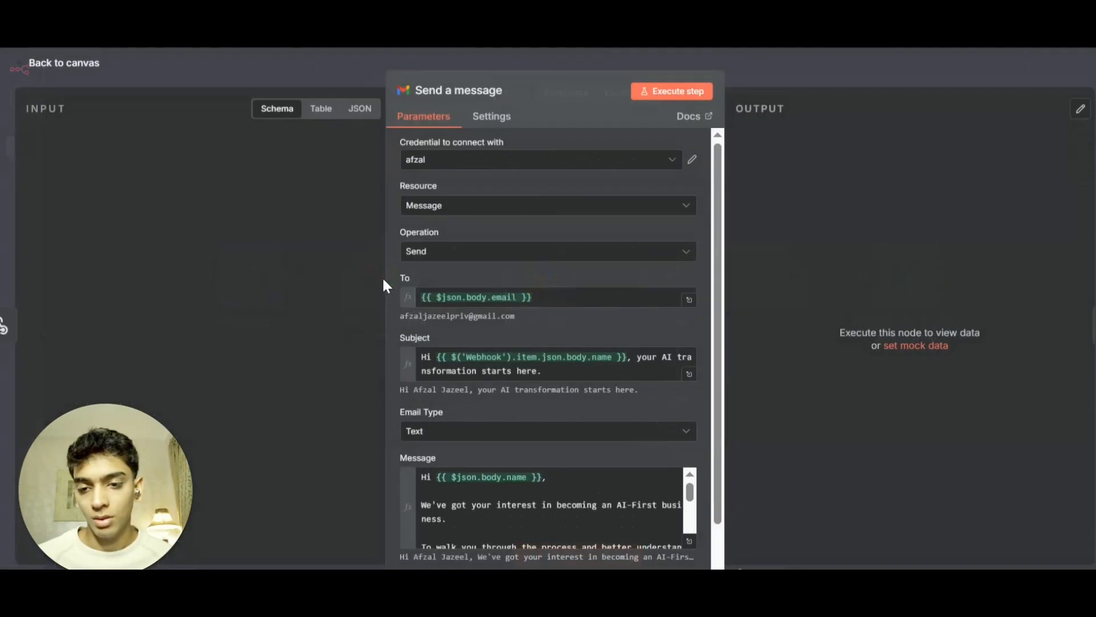
left_click(549, 90)
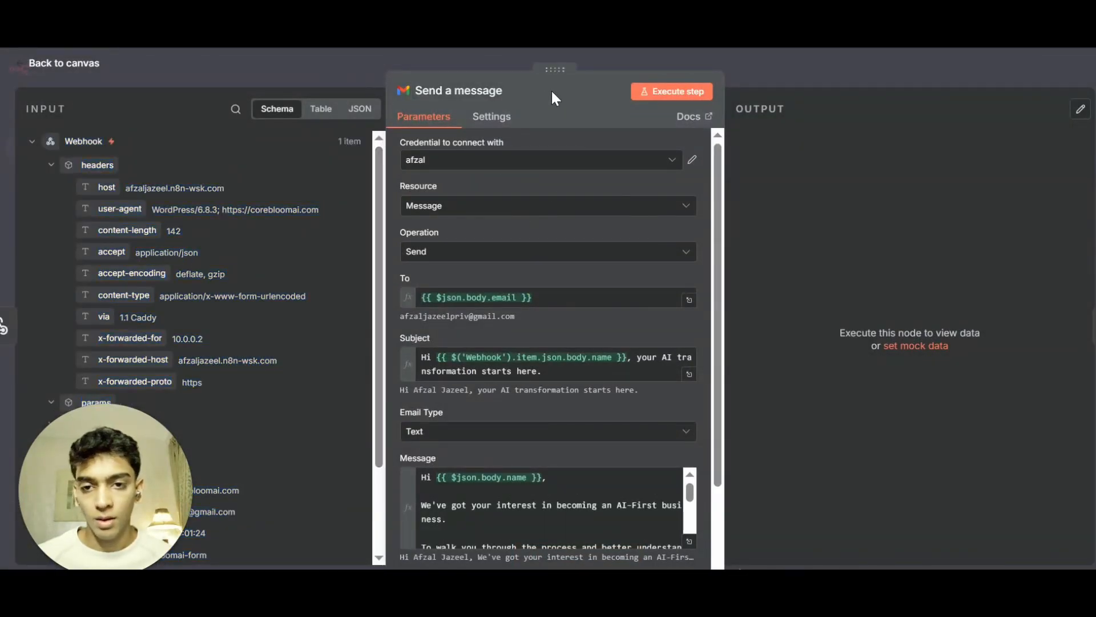
left_click(654, 160)
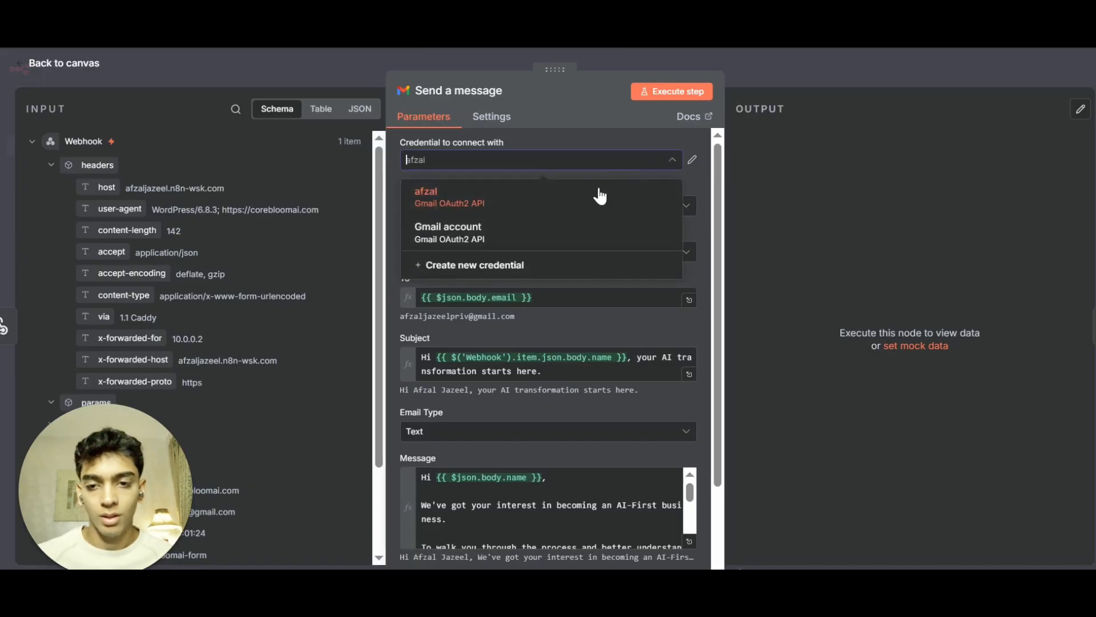
left_click(544, 217)
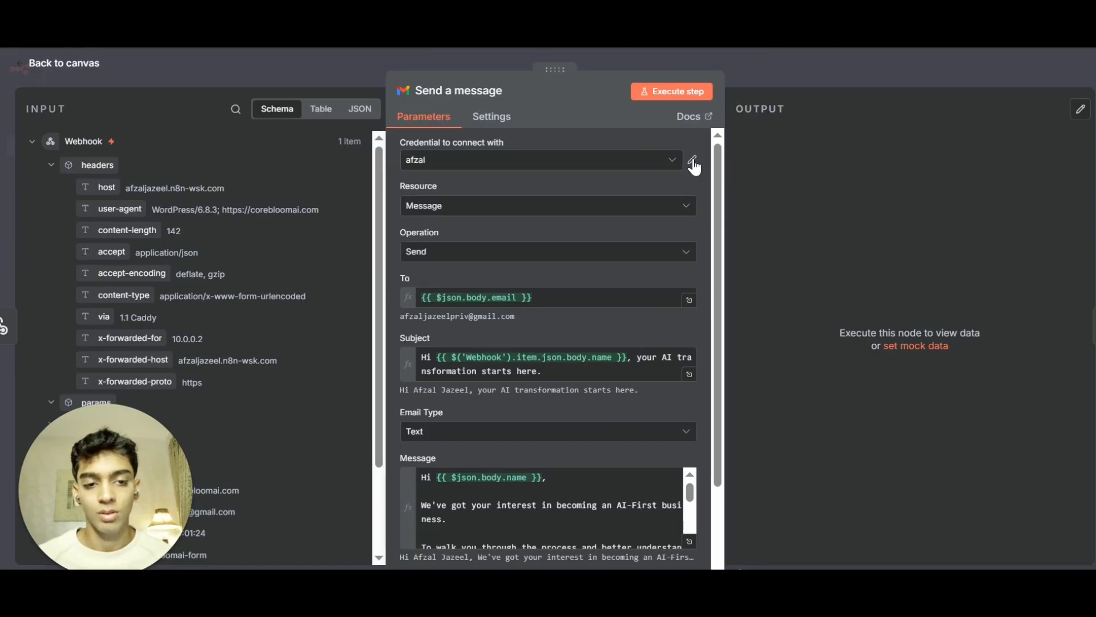
Start creating a new Gmail OAuth2 credential and review its redirect URL, Client ID and Client Secret fields.
left_click(648, 163)
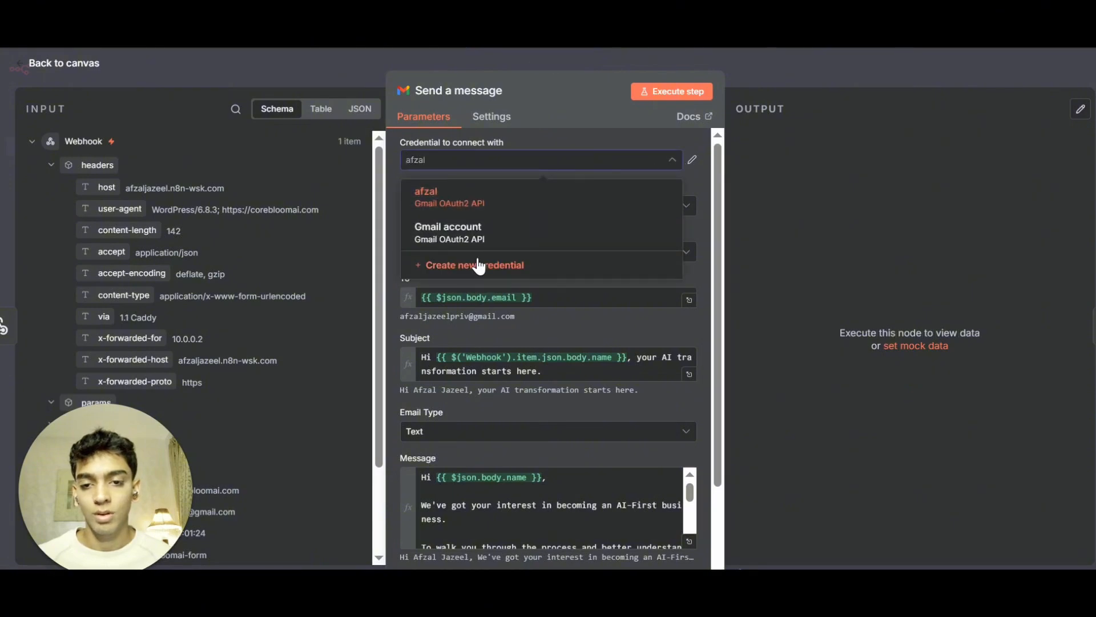
left_click(482, 263)
scroll(468, 240, "down", 2)
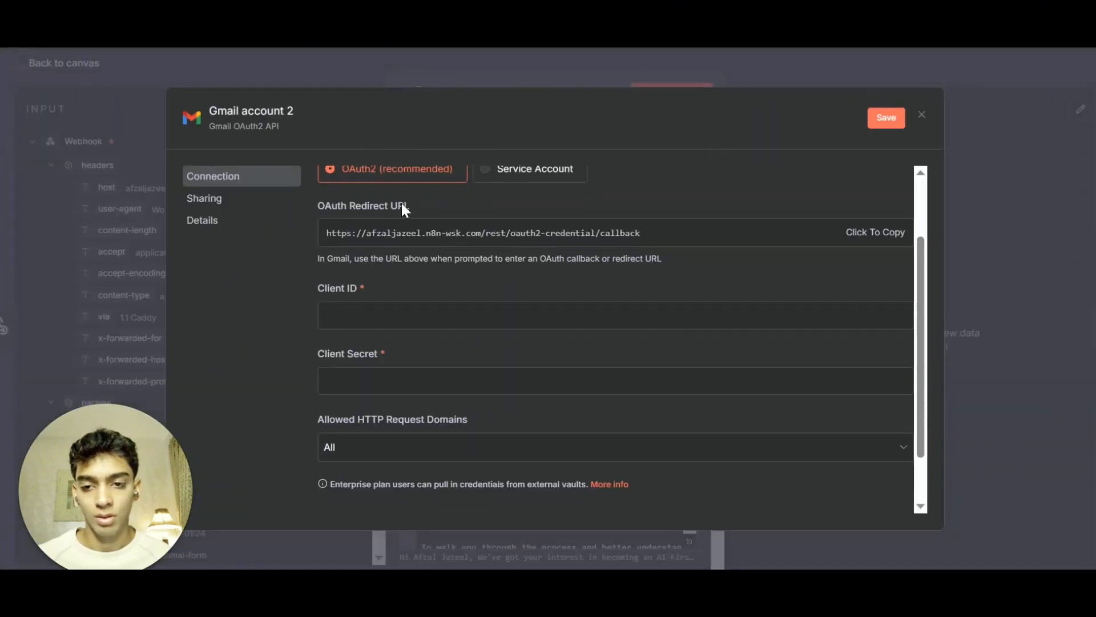
scroll(400, 240, "up", 2)
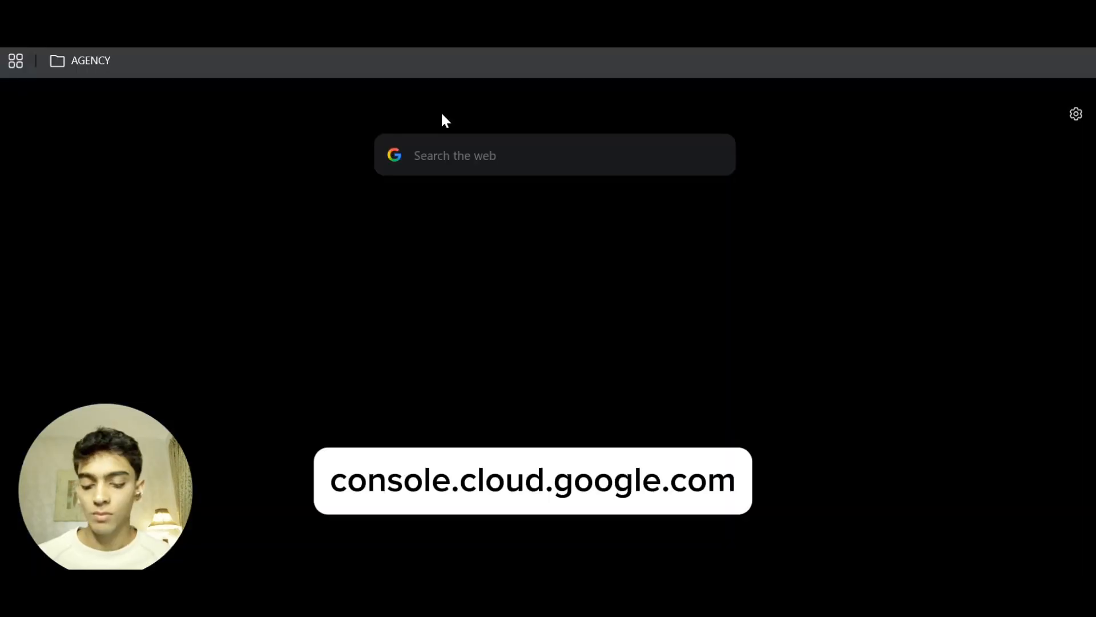
Open console.cloud.google.com and create a new Google Cloud project named n8n-demo.
type("console.cloud.google.com.")
key("Return")
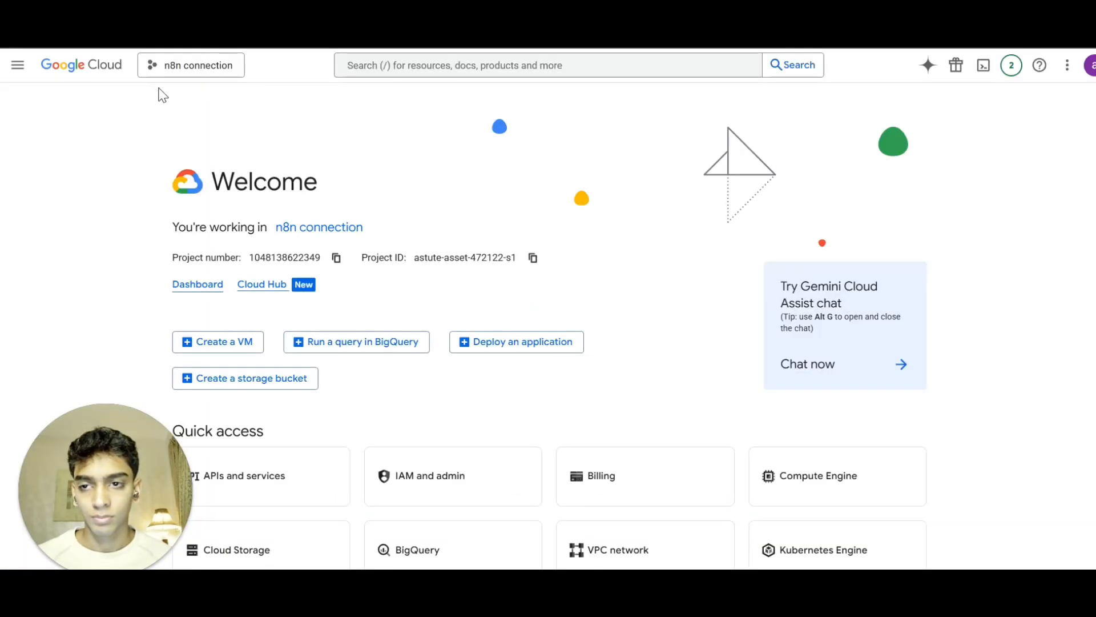
left_click(168, 67)
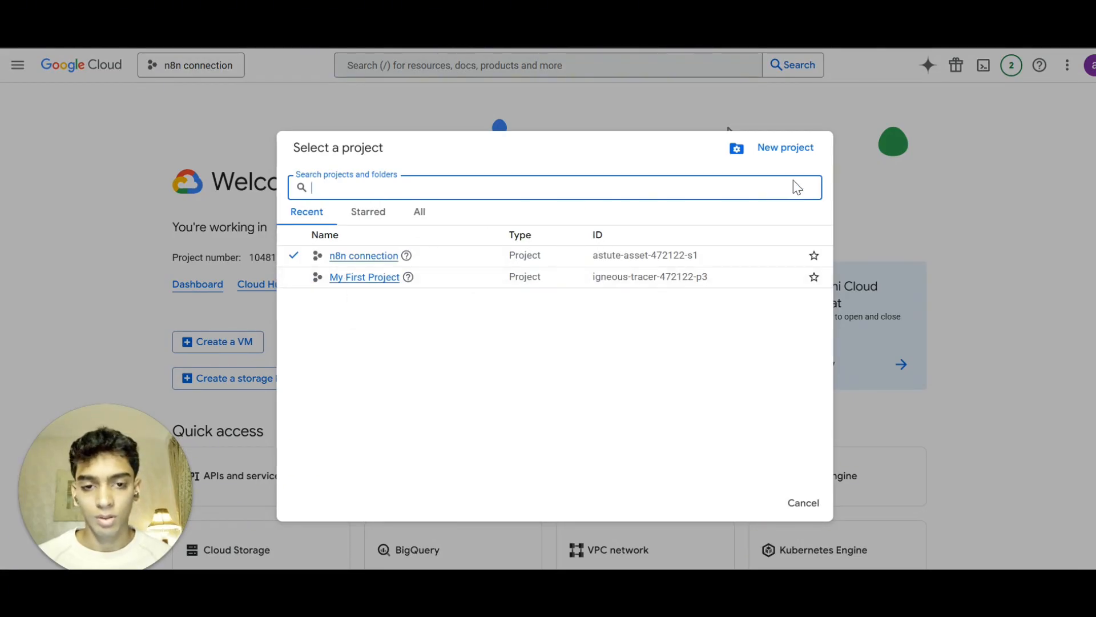
left_click(969, 338)
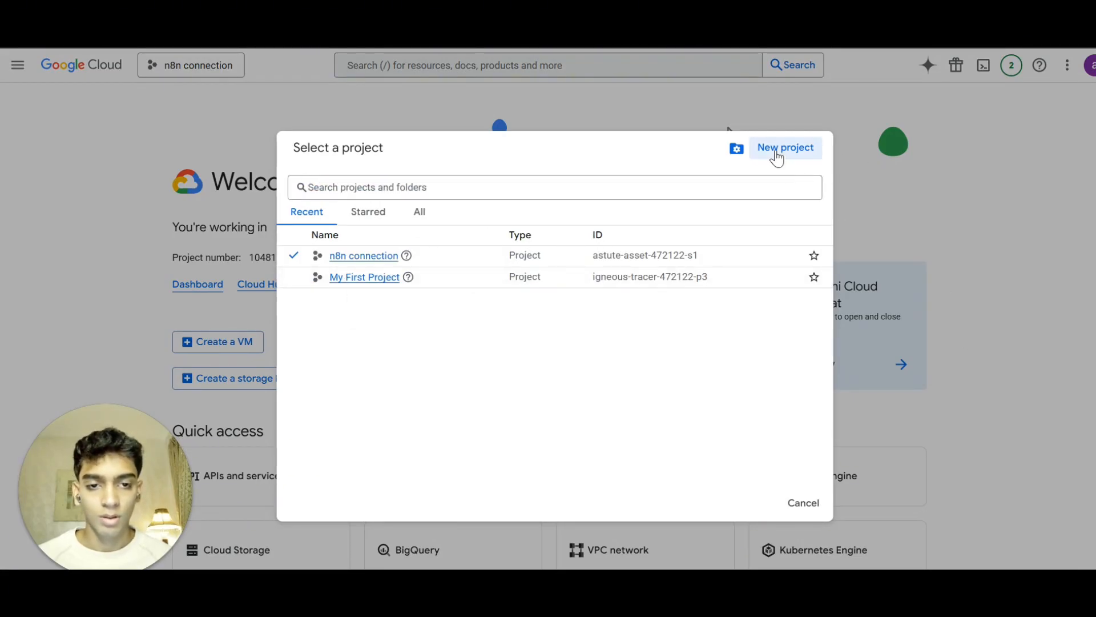
left_click(776, 155)
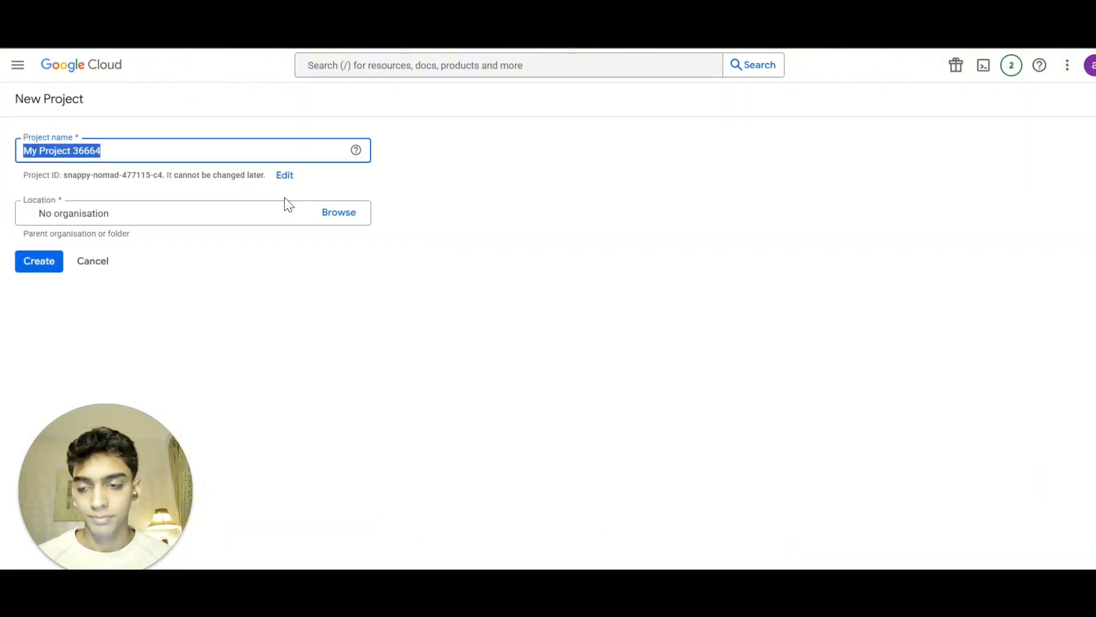
type("n8n")
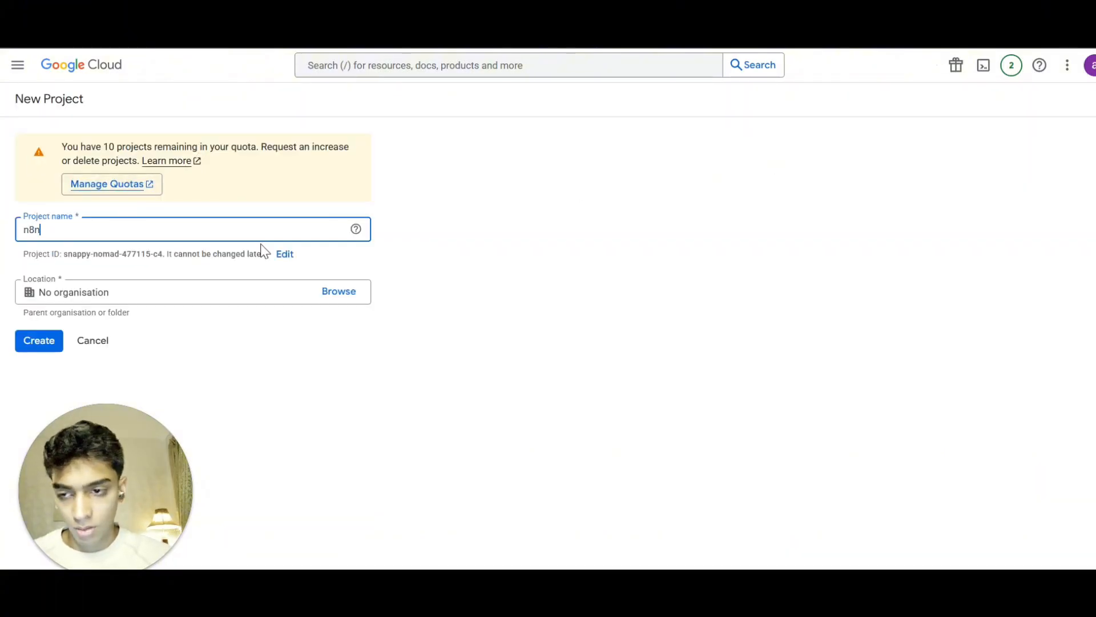
type("-de")
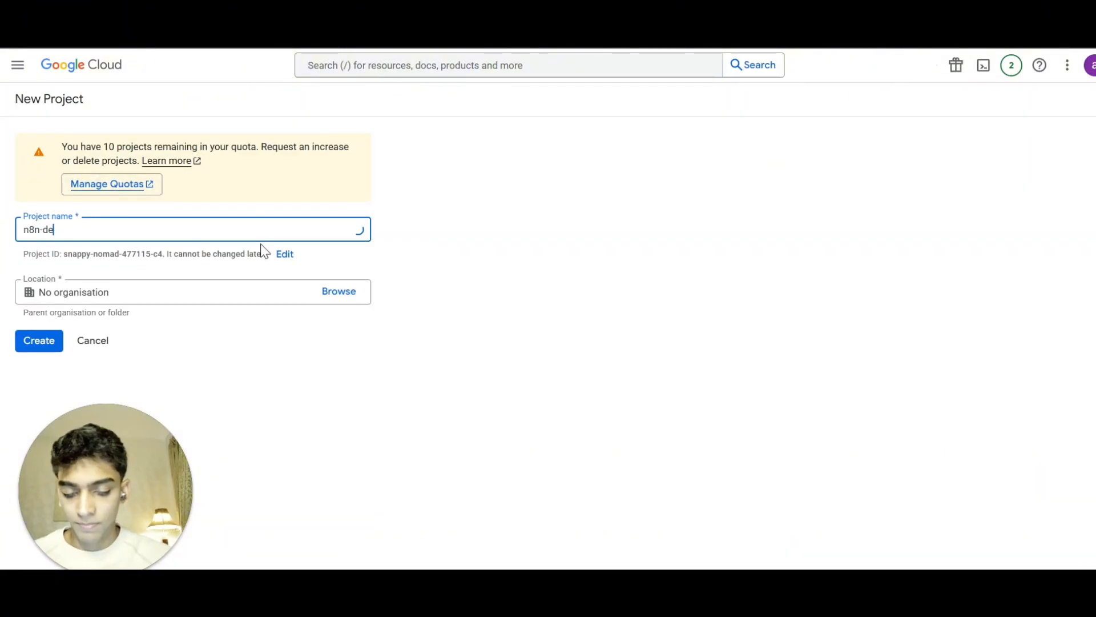
type("mo")
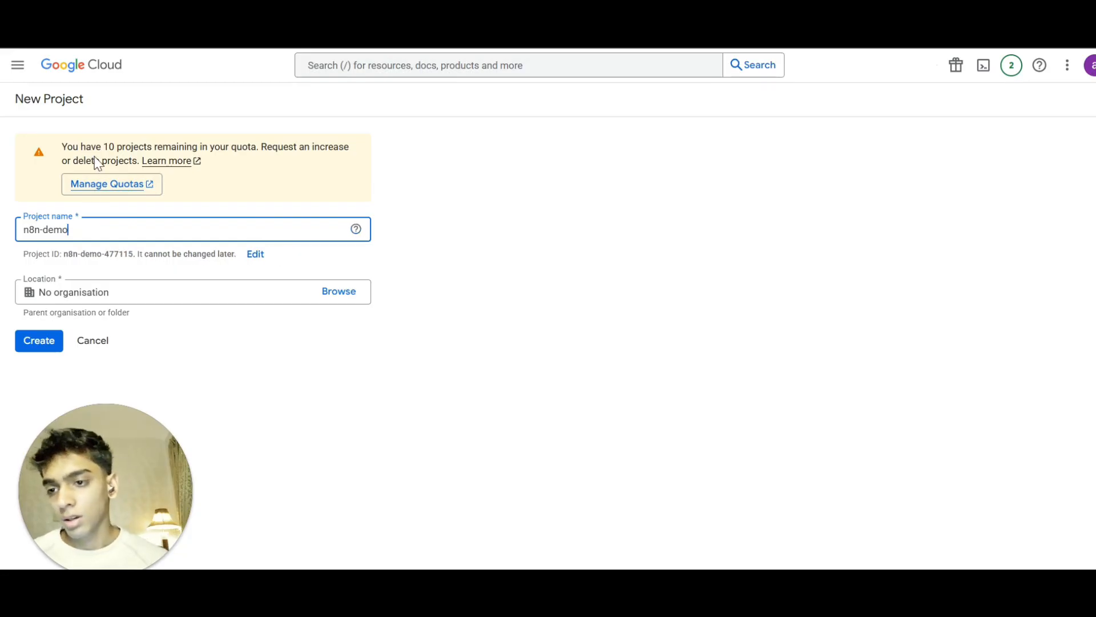
left_click(193, 322)
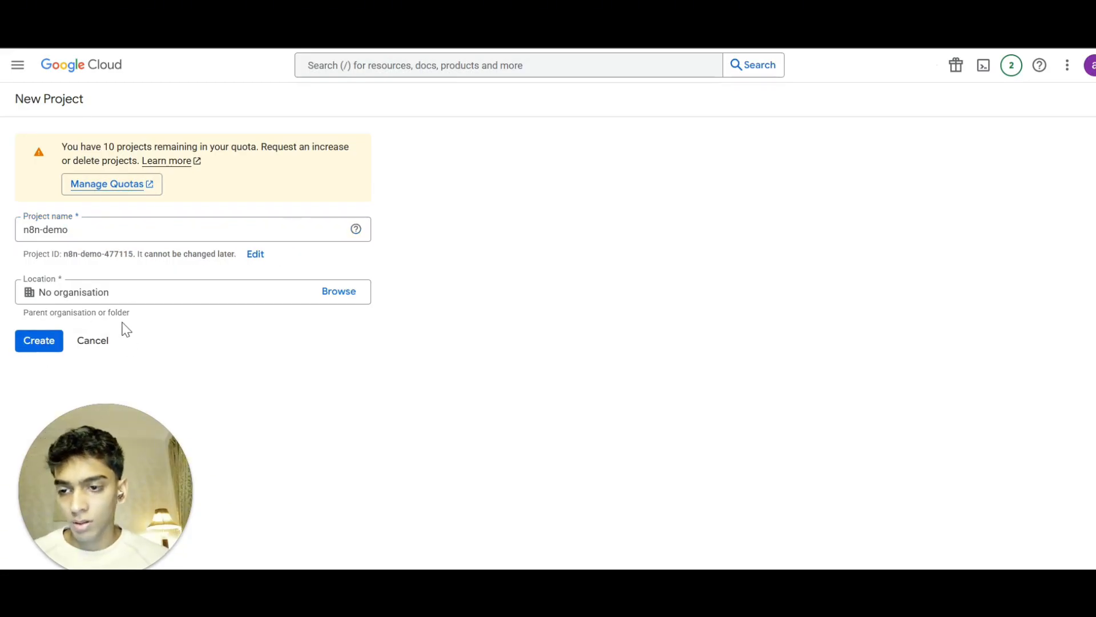
left_click(56, 347)
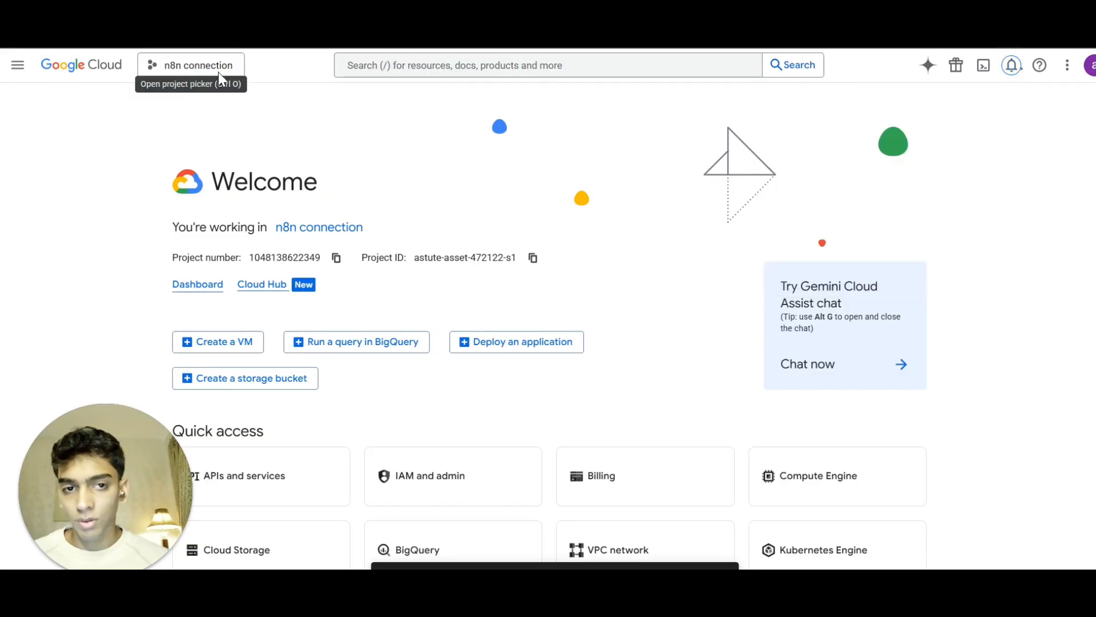
Switch to the n8n-demo project, search for the Gmail API and enable it.
left_click(220, 72)
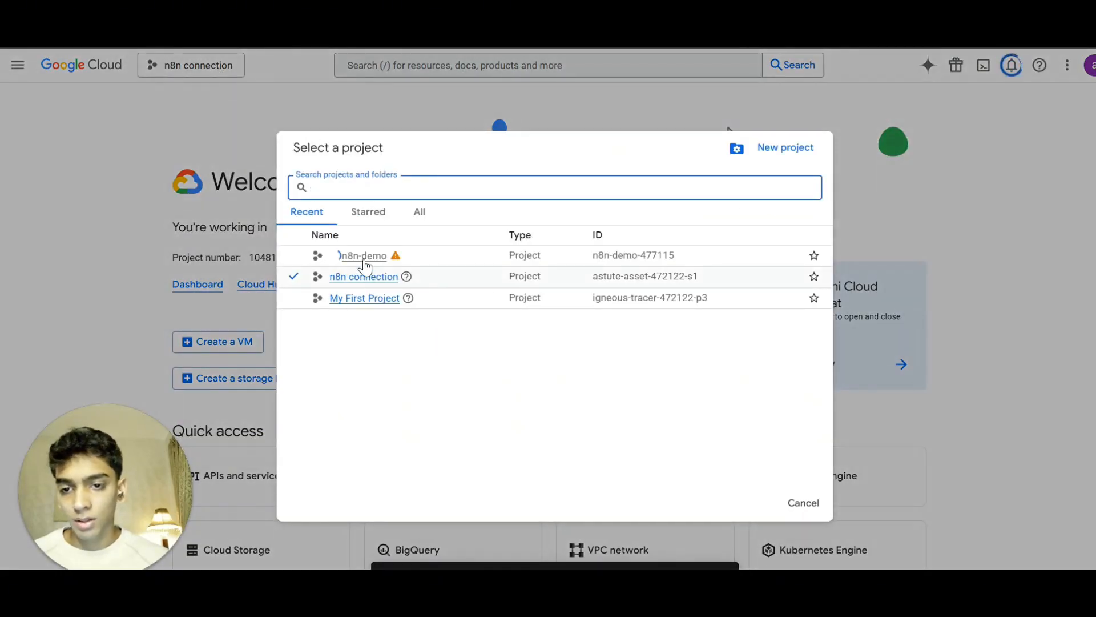
left_click(371, 255)
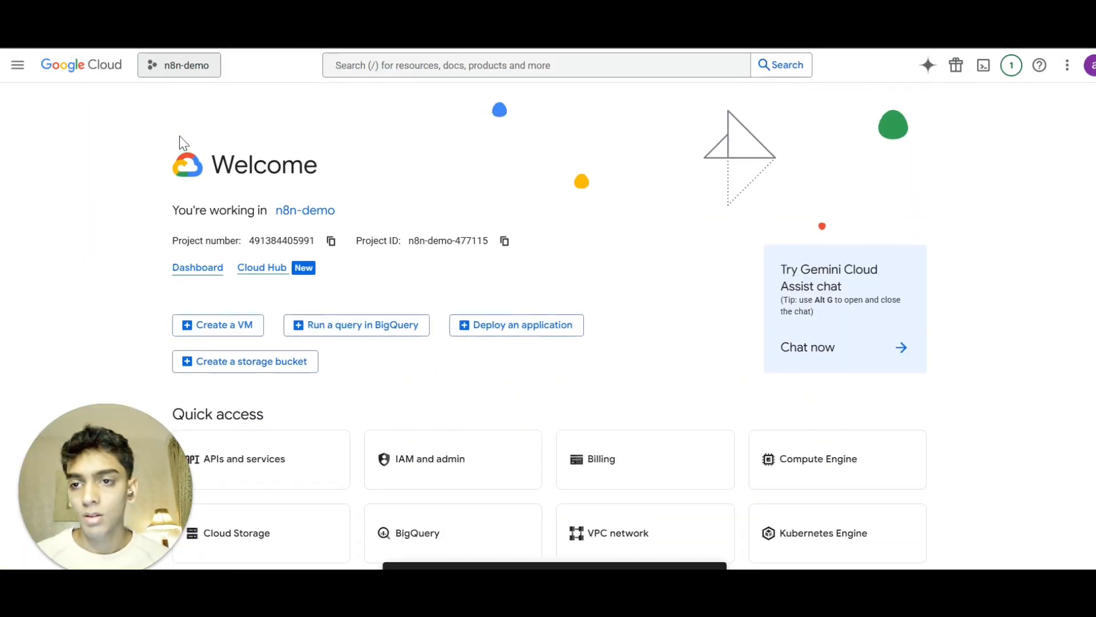
left_click(426, 65)
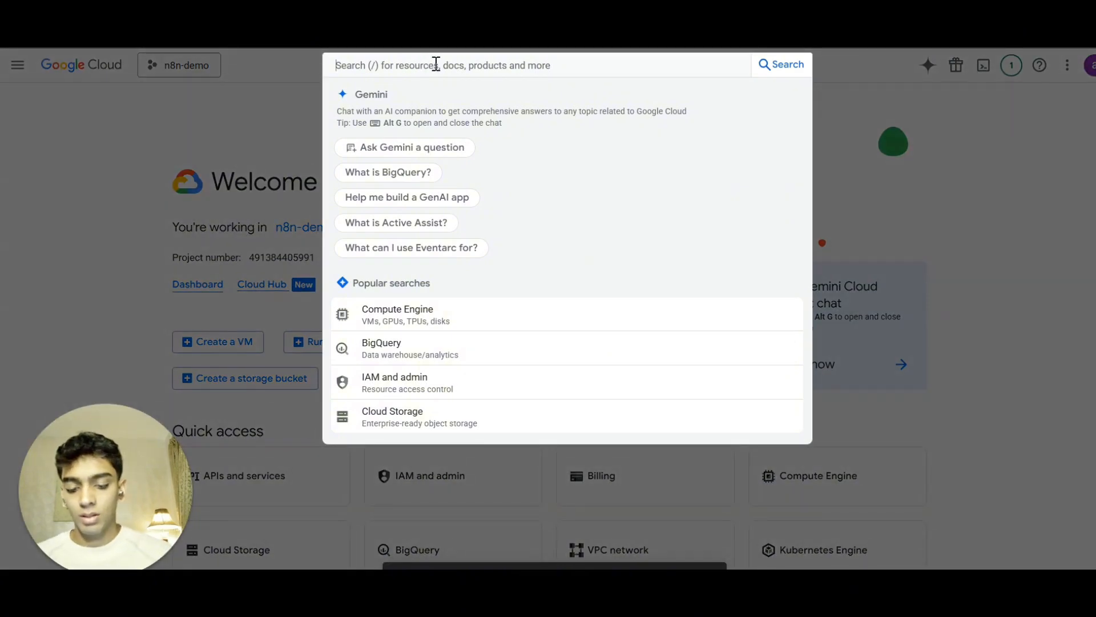
type("gmail")
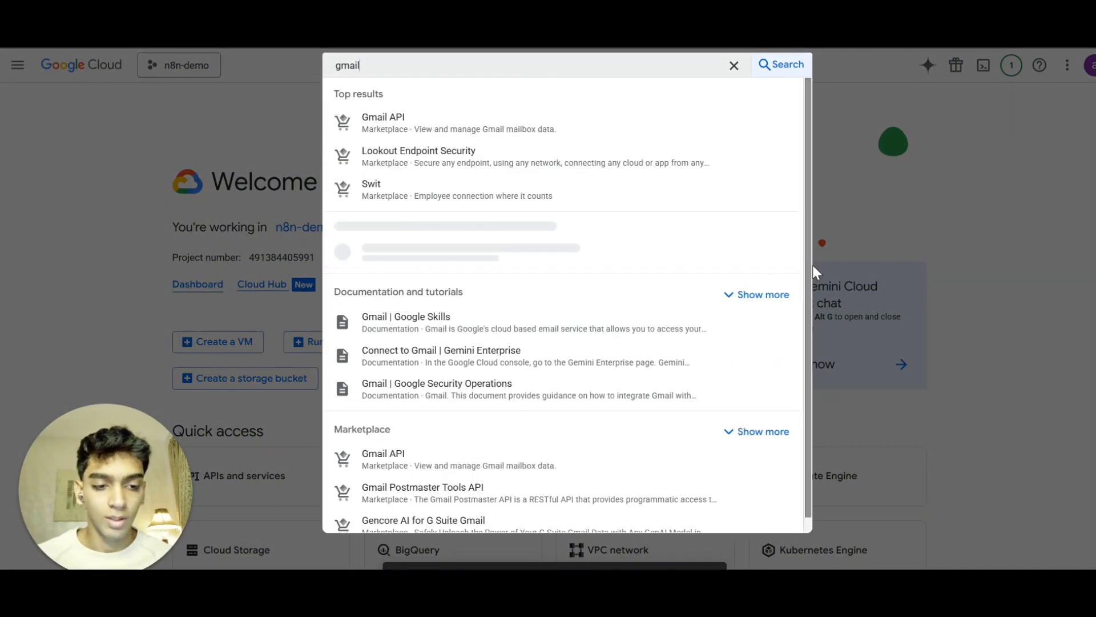
left_click(458, 125)
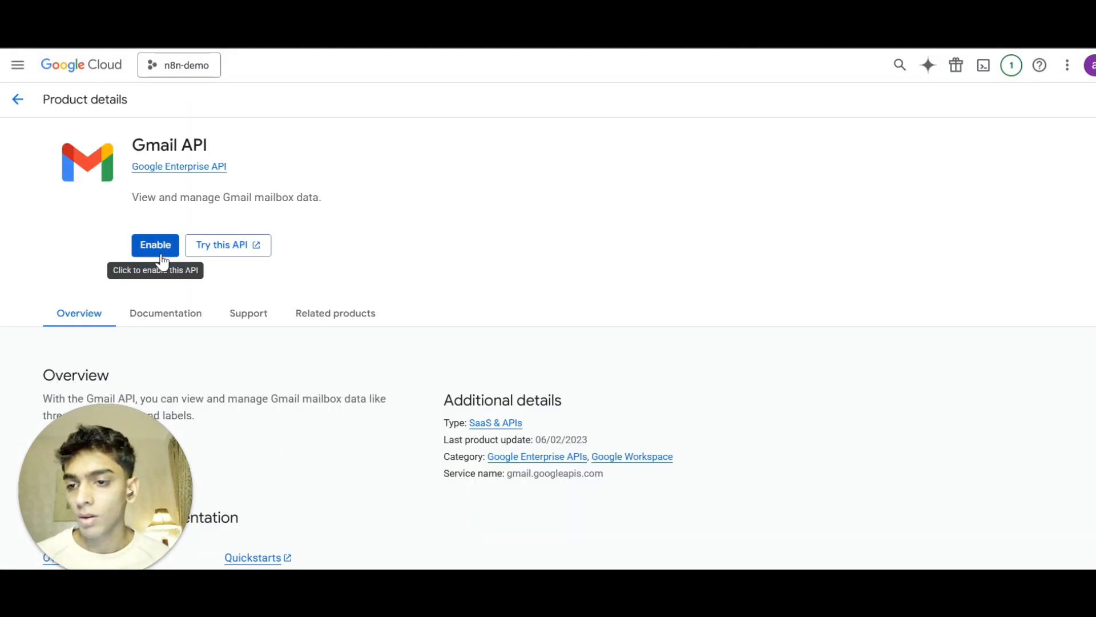
left_click(159, 254)
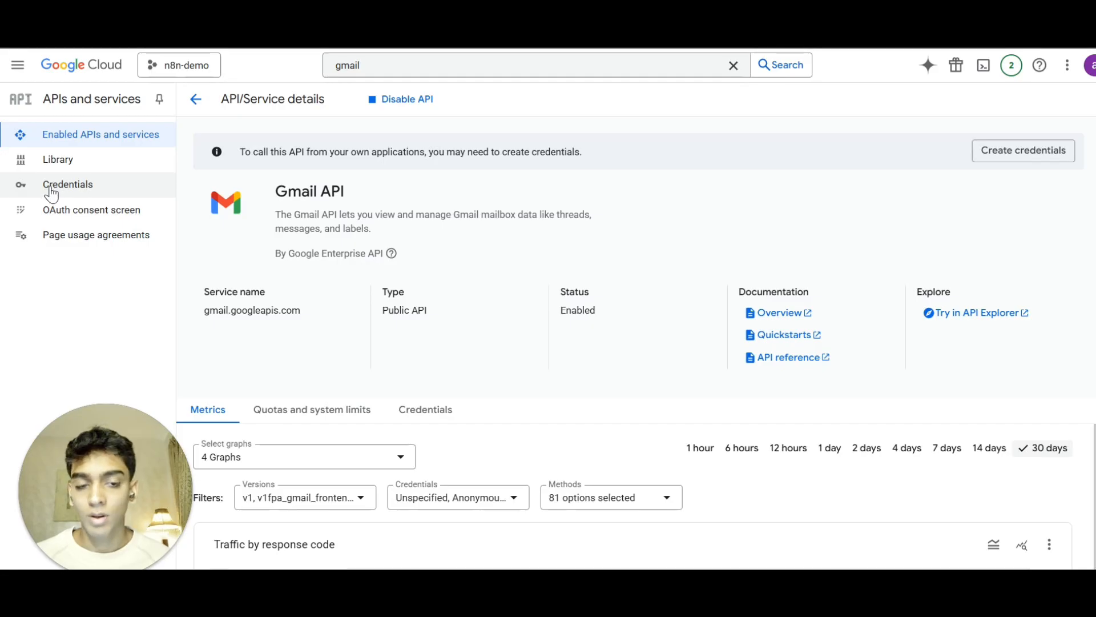
Start creating an OAuth client ID credential and open the consent screen configuration.
left_click(52, 194)
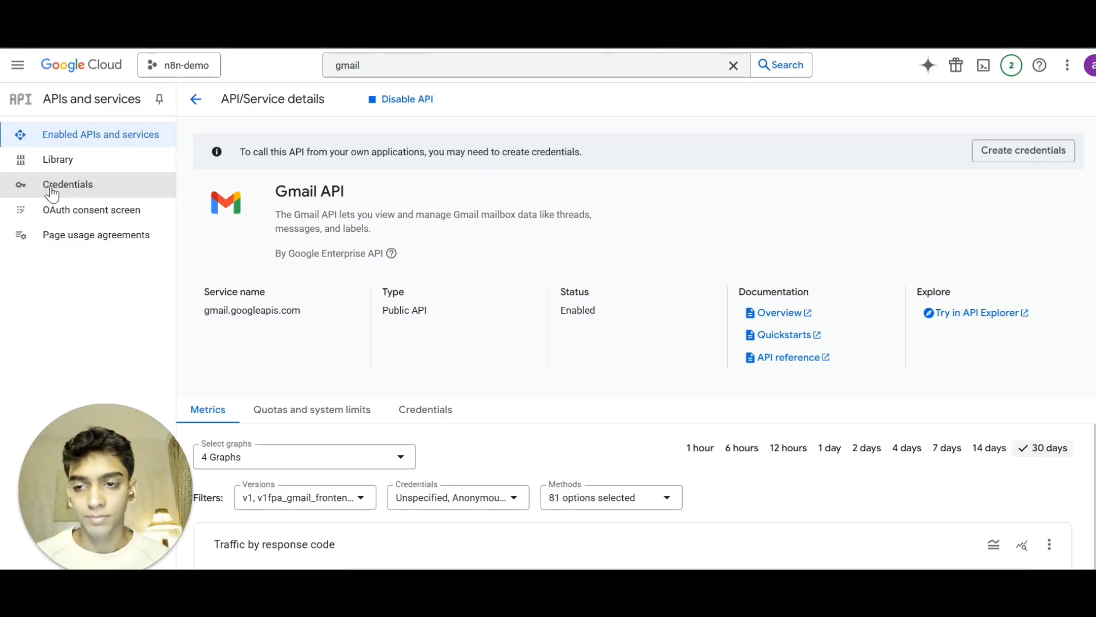
left_click(355, 99)
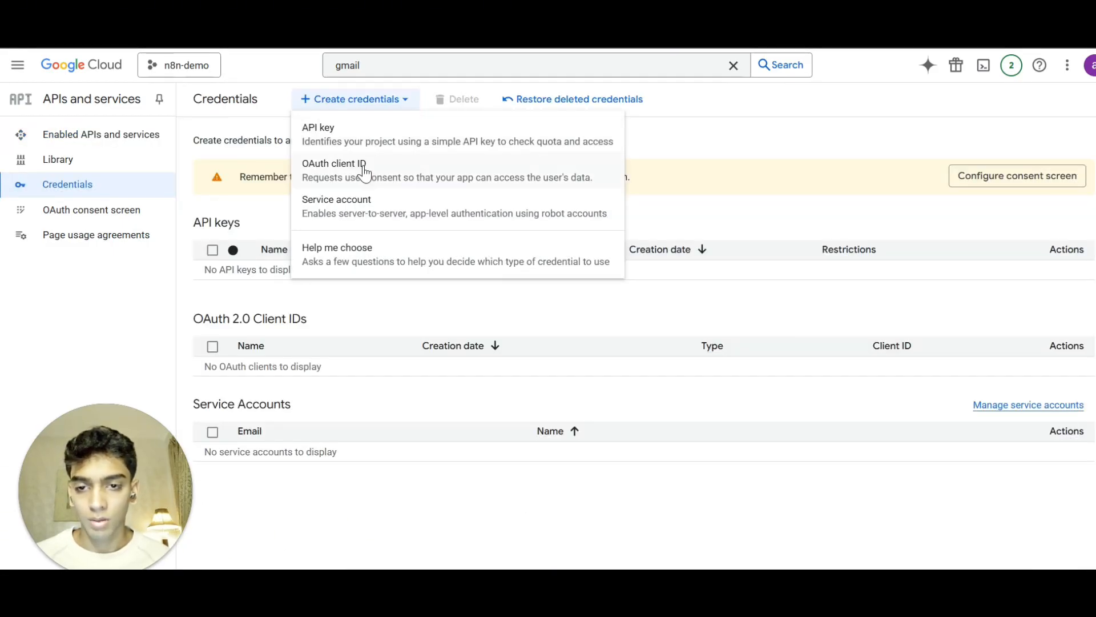
left_click(365, 170)
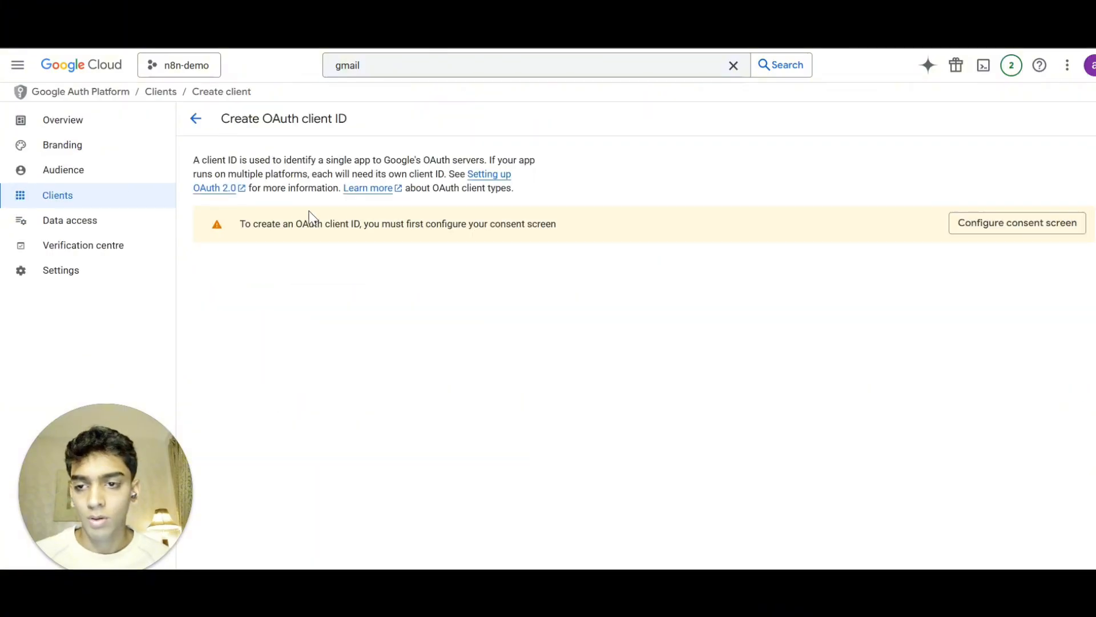
left_click(981, 224)
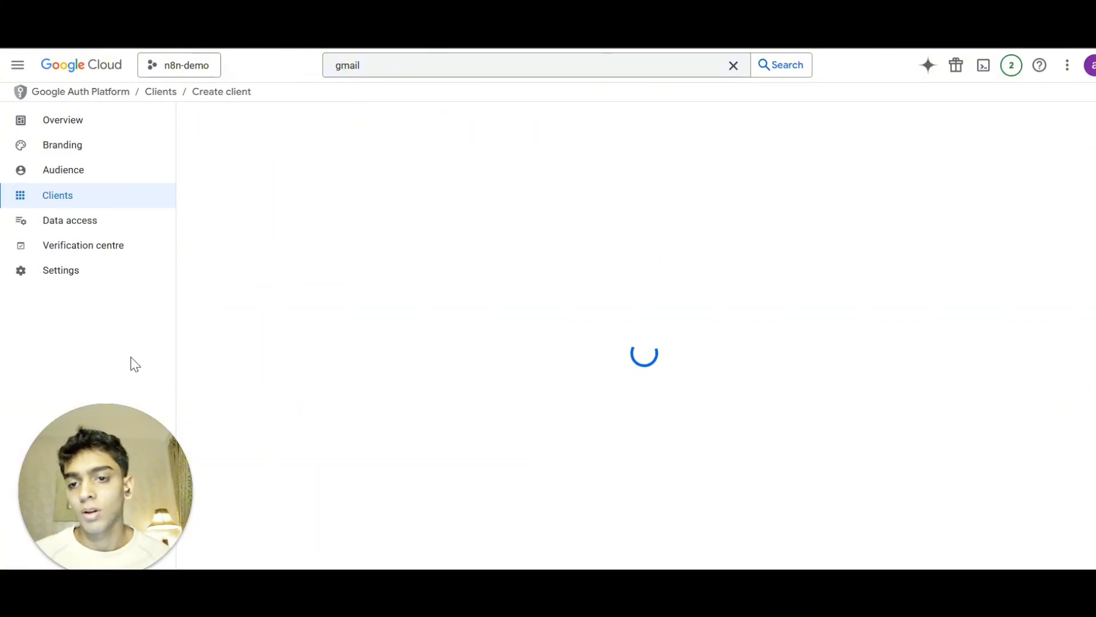
left_click(644, 445)
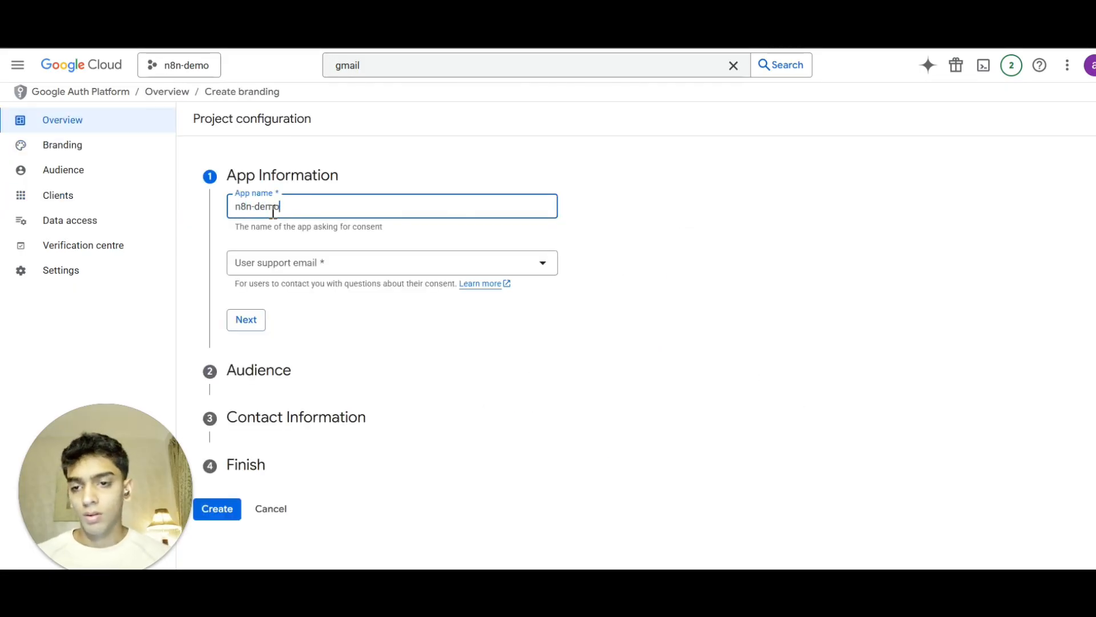
Pick the user support email for the n8n-demo app and choose the External audience.
left_click(264, 266)
left_click(265, 269)
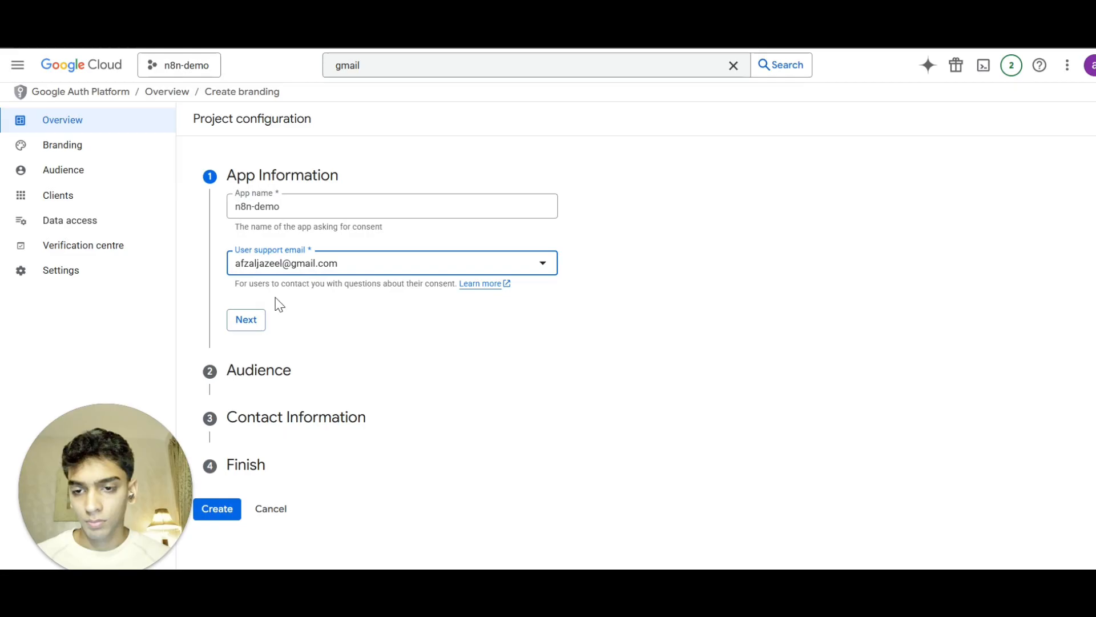
left_click(252, 323)
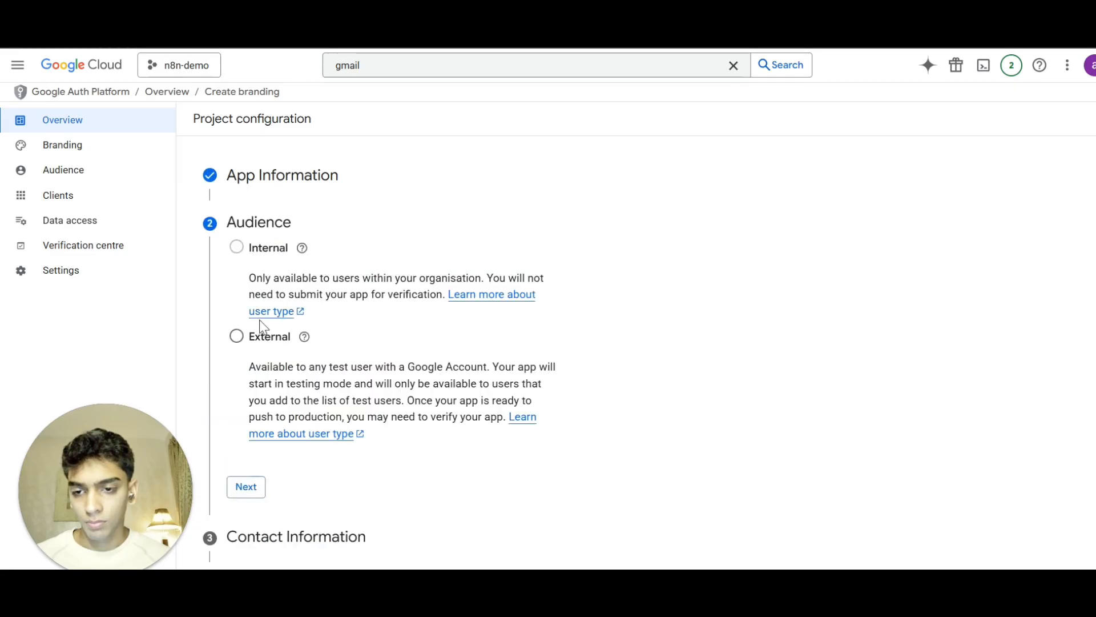
left_click(236, 340)
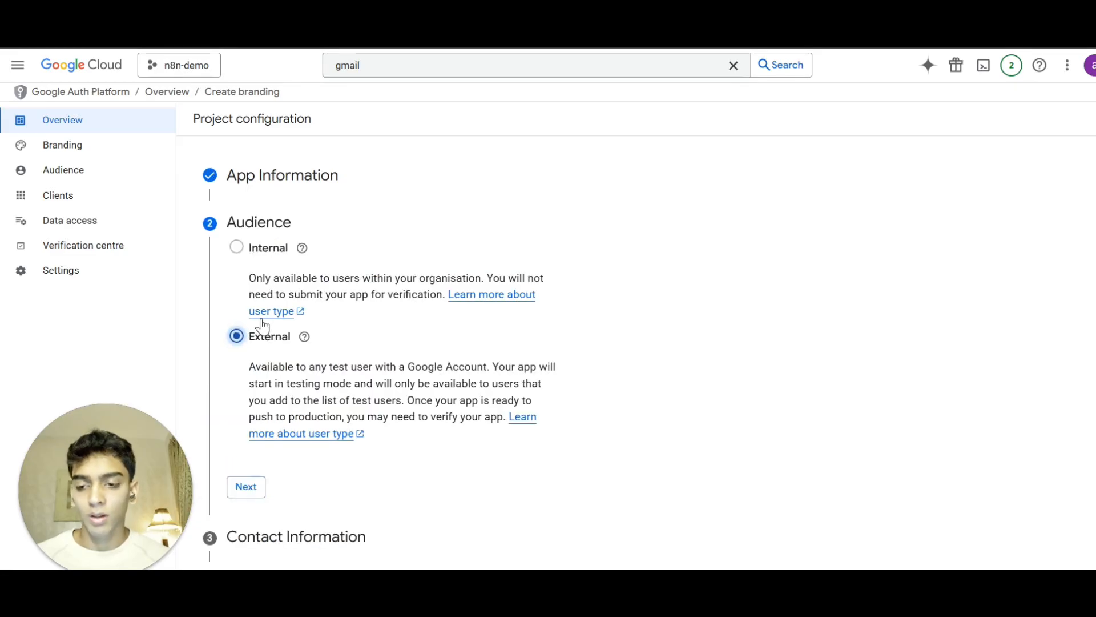
left_click(247, 487)
Enter the contact email address, agree to the Google API user data policy, and create the consent configuration.
left_click(331, 303)
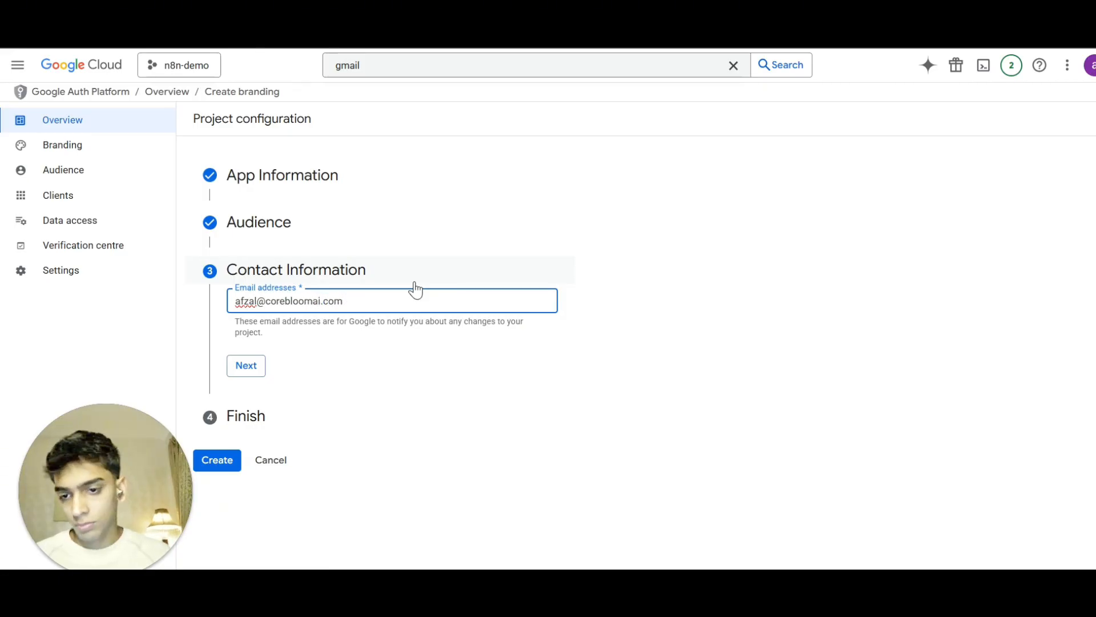
left_click(232, 376)
left_click(235, 341)
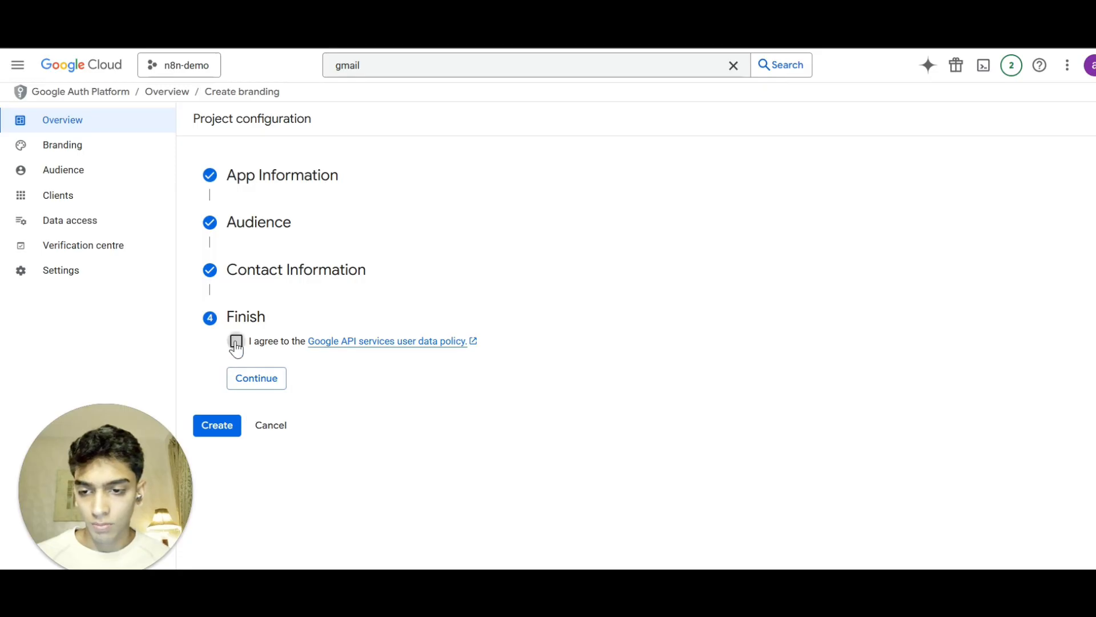
left_click(254, 377)
left_click(225, 369)
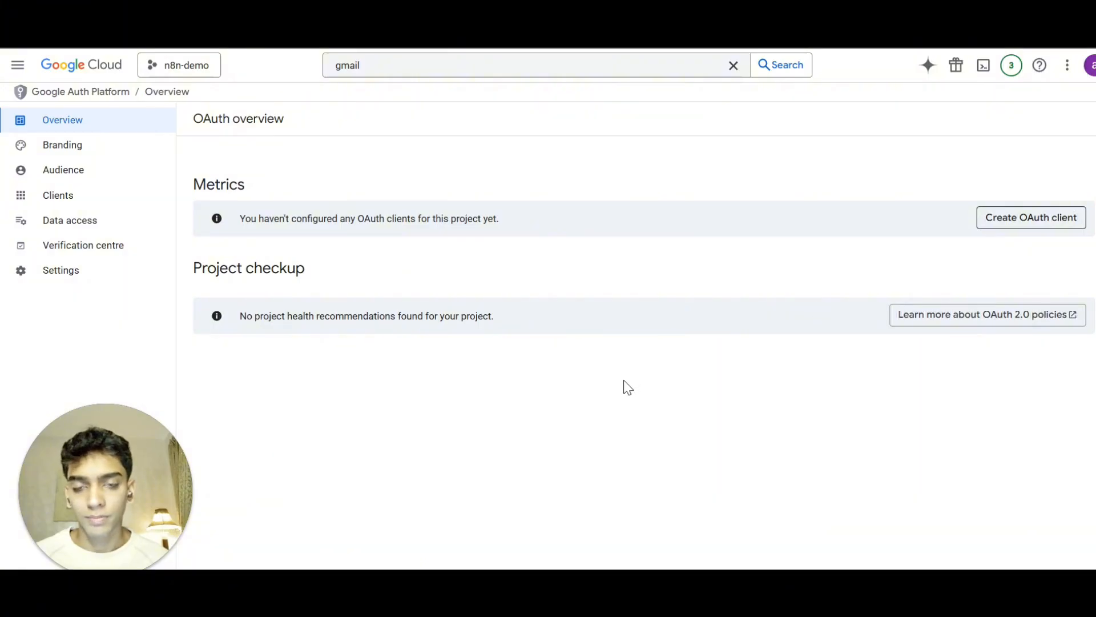
Start creating a Web application OAuth client and add an authorised redirect URI entry.
left_click(257, 222)
left_click(256, 232)
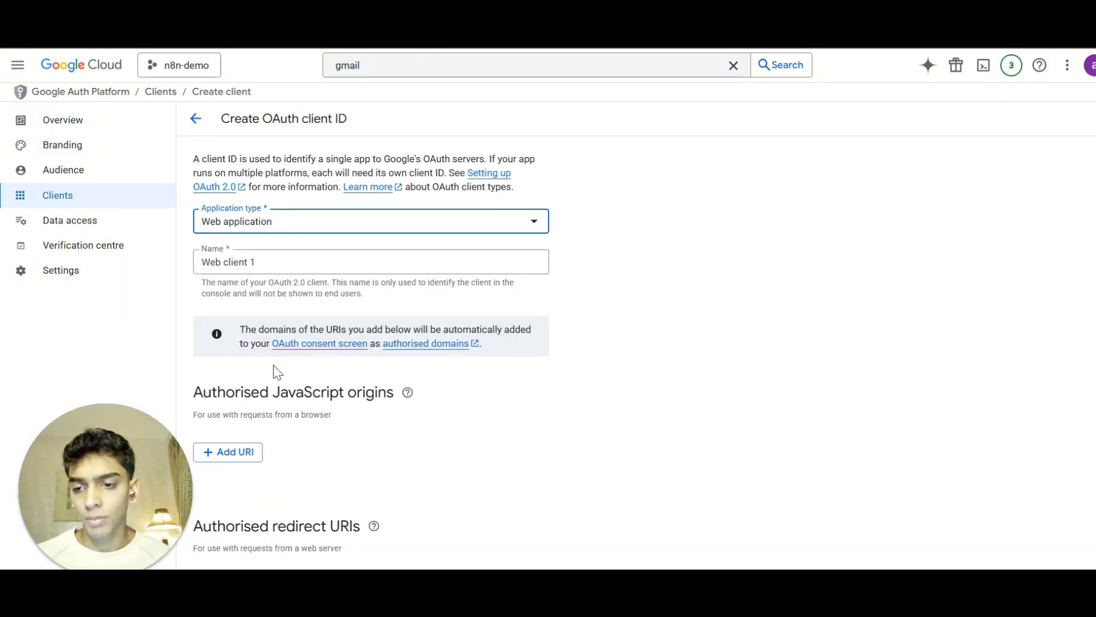
scroll(276, 372, "down", 2)
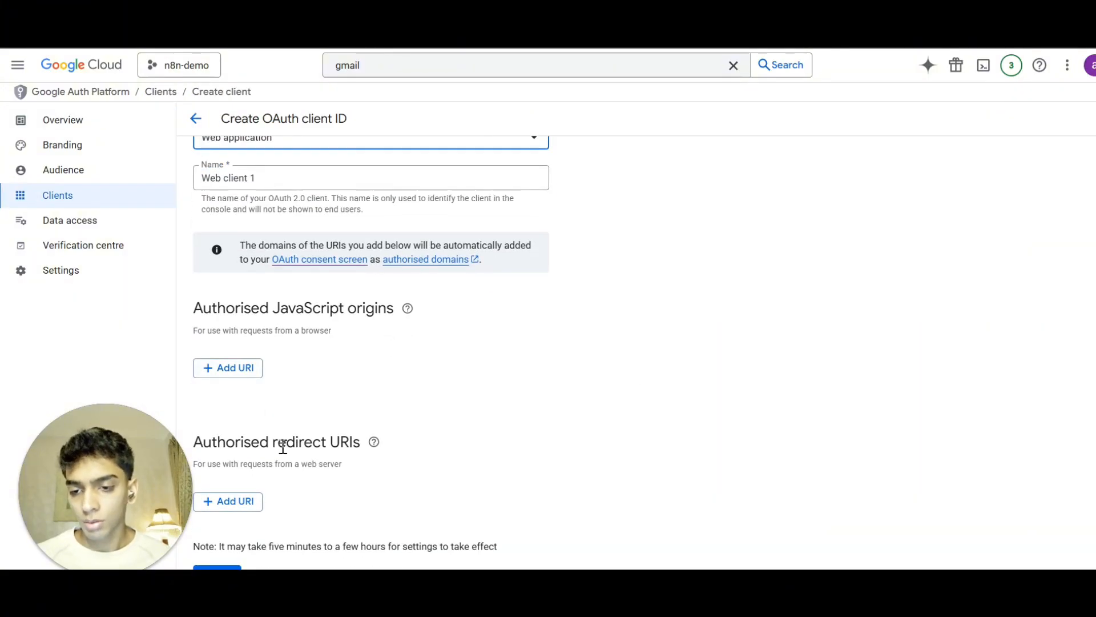
left_click(256, 503)
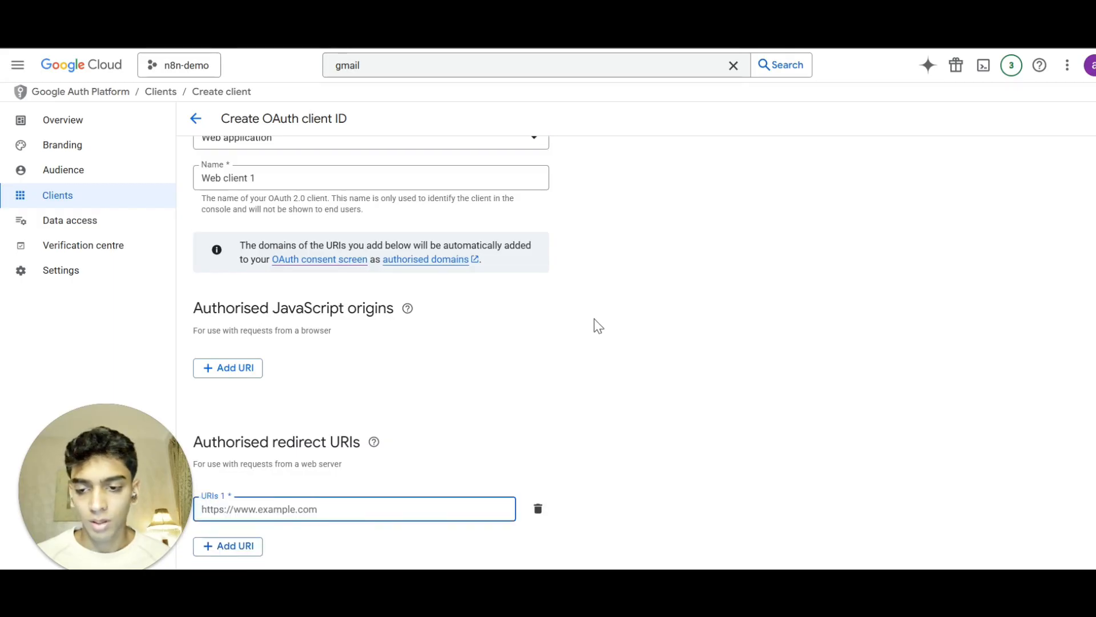
Copy the OAuth redirect URL from the n8n Gmail credential dialog.
key("alt+Tab")
scroll(388, 445, "down", 3)
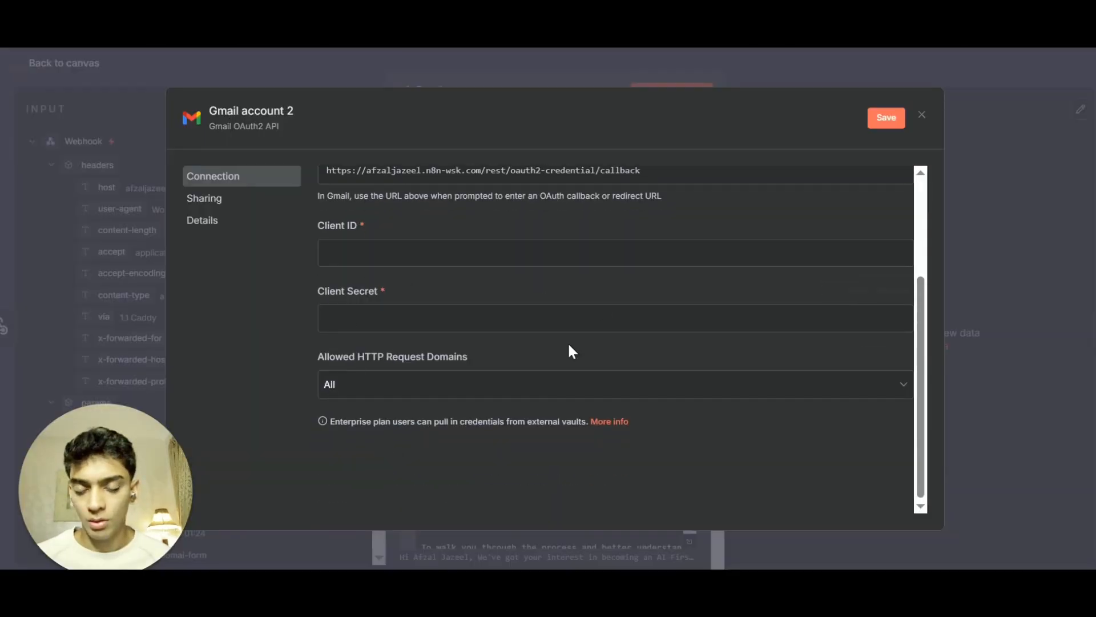
scroll(402, 364, "up", 3)
left_click(427, 324)
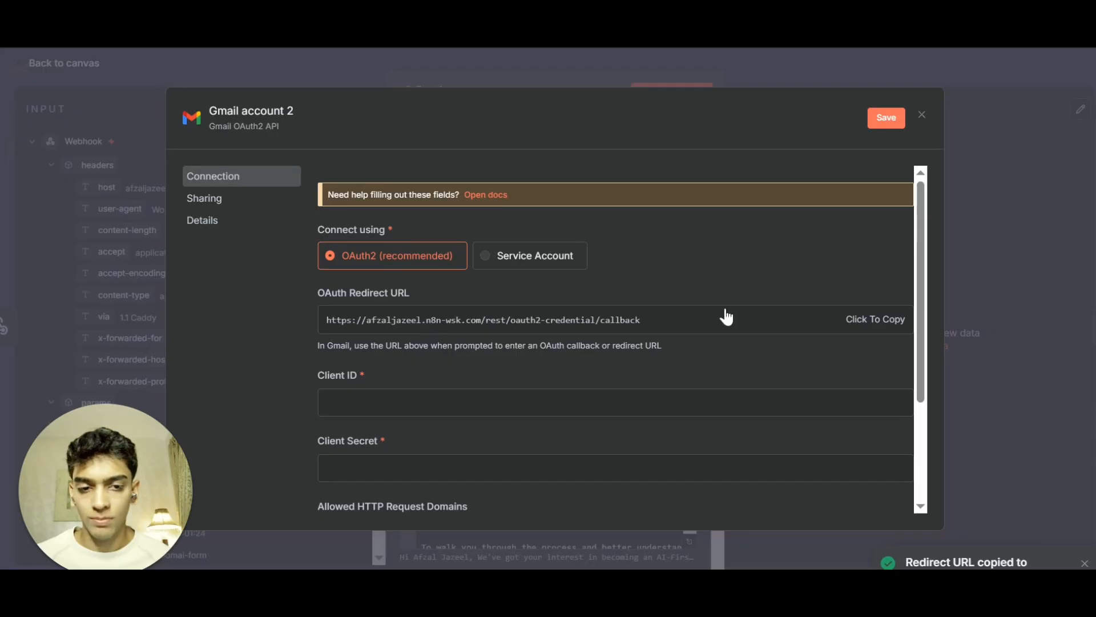
key("ctrl+Tab")
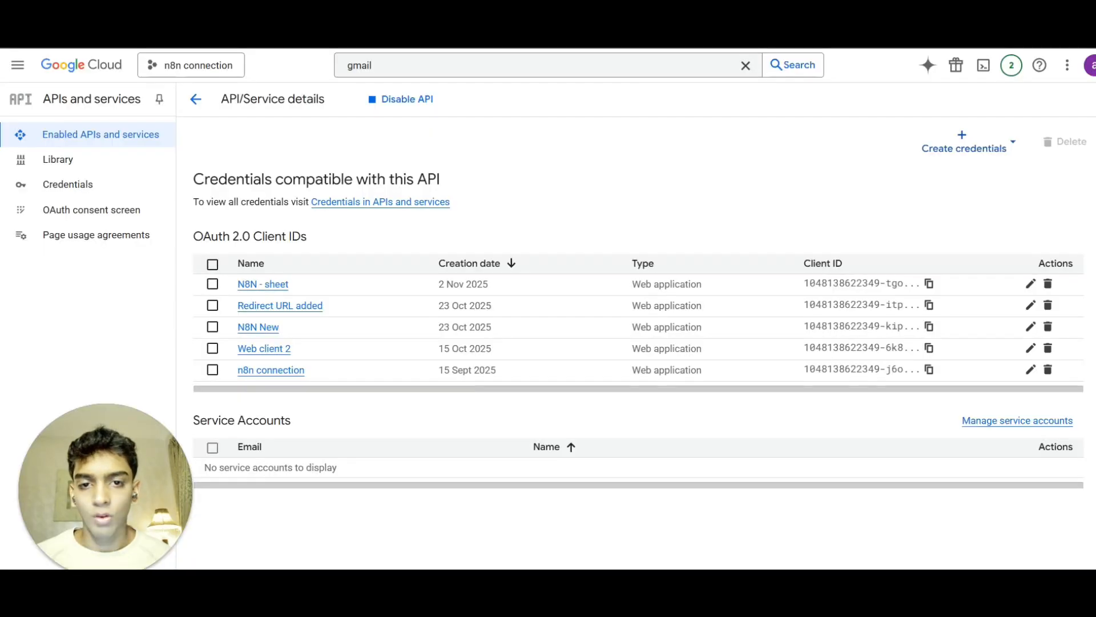
key("ctrl+Tab")
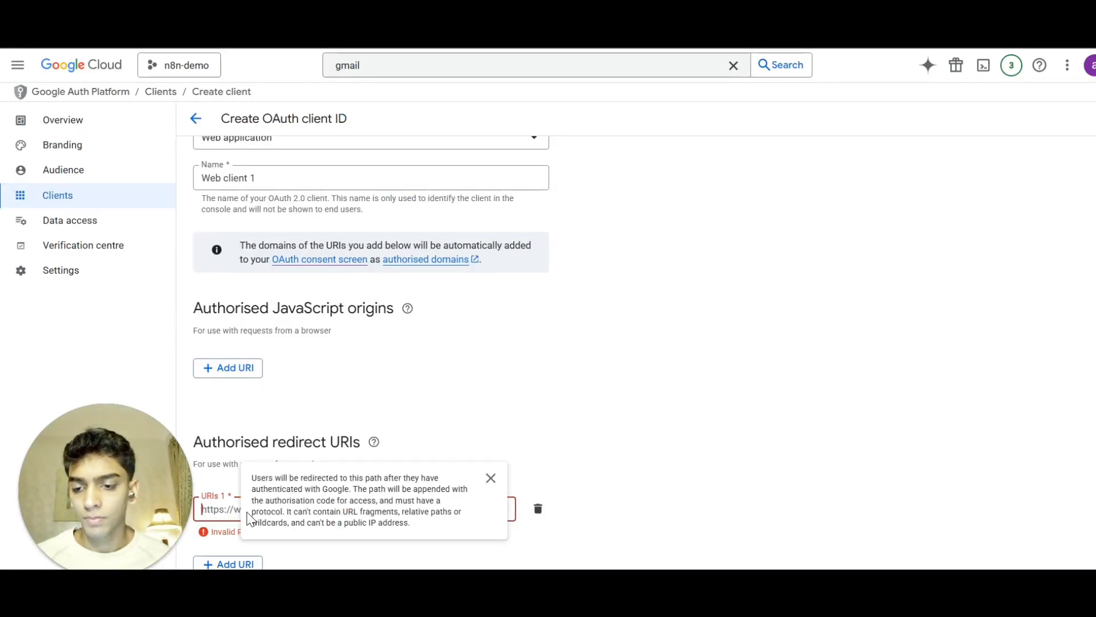
Paste the n8n callback URL as the authorised redirect URI and create the OAuth client.
left_click(232, 502)
type("https://afzaljazeel.n8n-wsk.com/rest/oauth2-credential/callback")
scroll(303, 436, "down", 1)
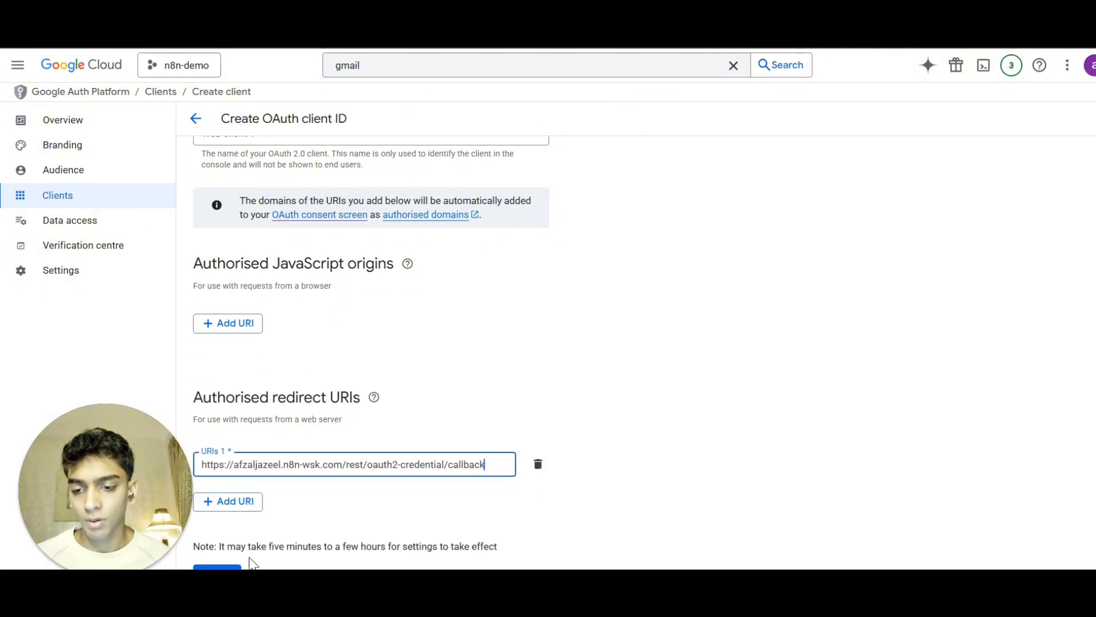
left_click(217, 568)
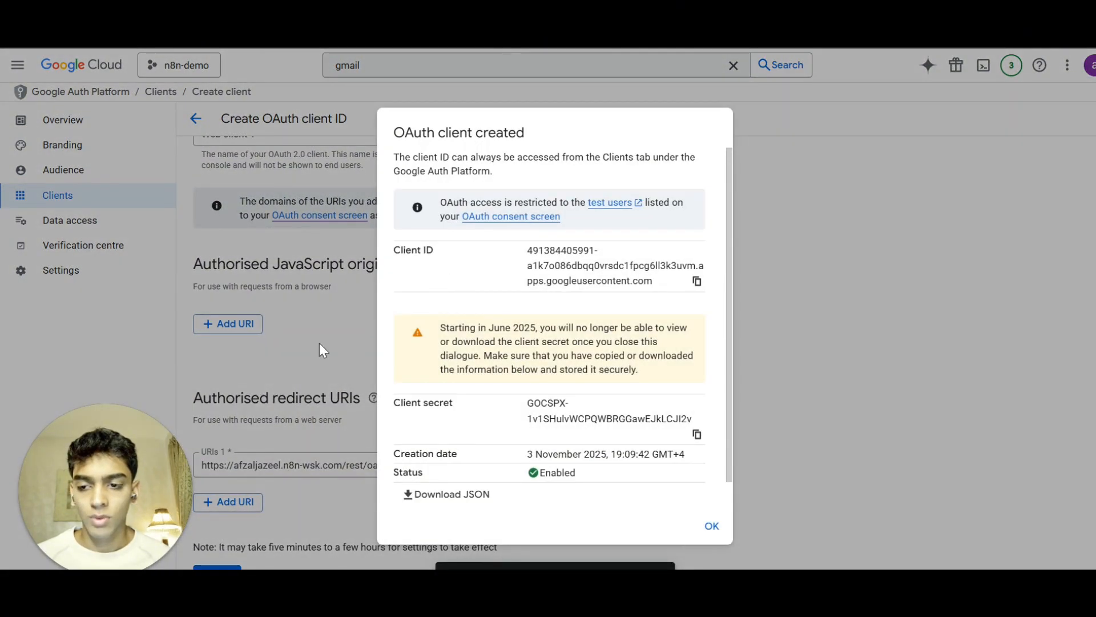
Copy the new client ID and client secret into the n8n Gmail credential's Client ID and Client Secret fields.
left_click(696, 286)
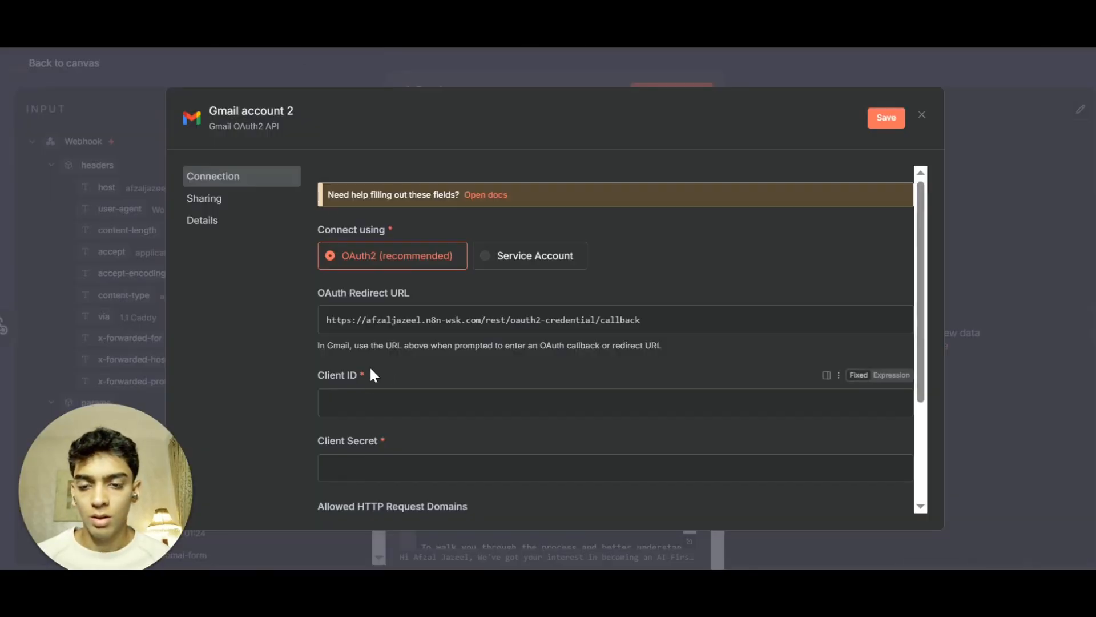
left_click(369, 407)
key("ctrl+v")
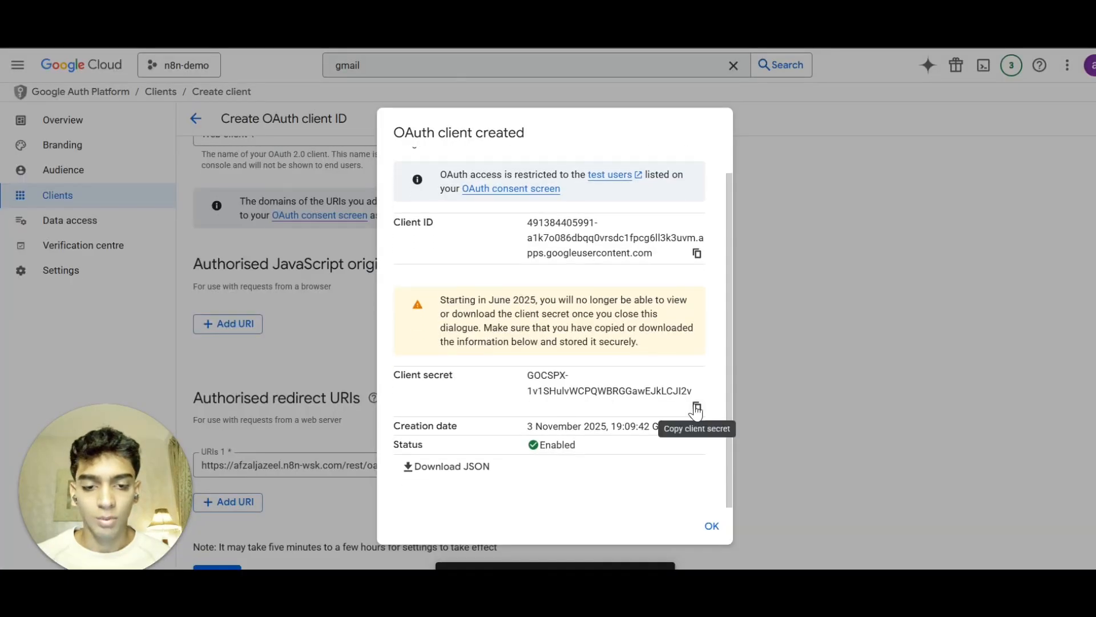
left_click(695, 409)
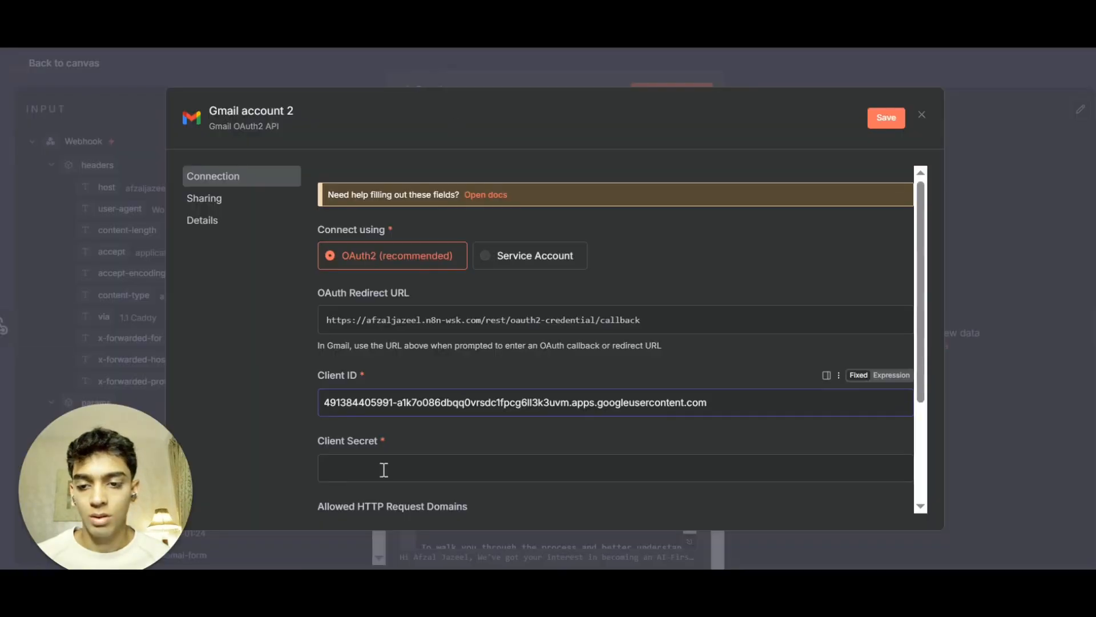
left_click(383, 469)
key("ctrl+v")
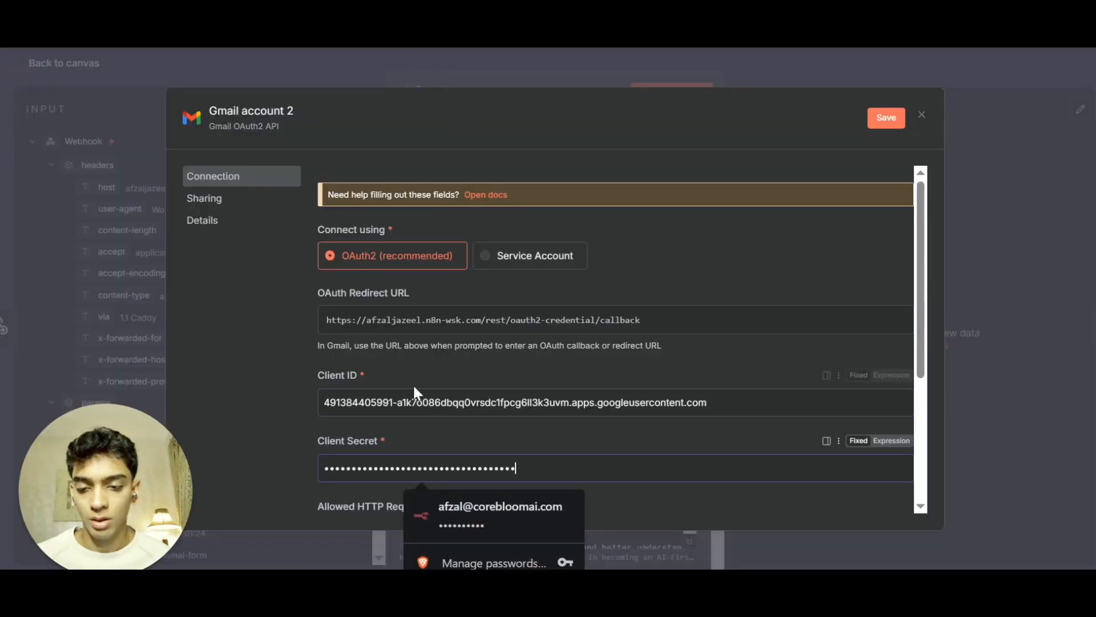
Review the connected Gmail credential and close its dialog.
scroll(399, 390, "down", 4)
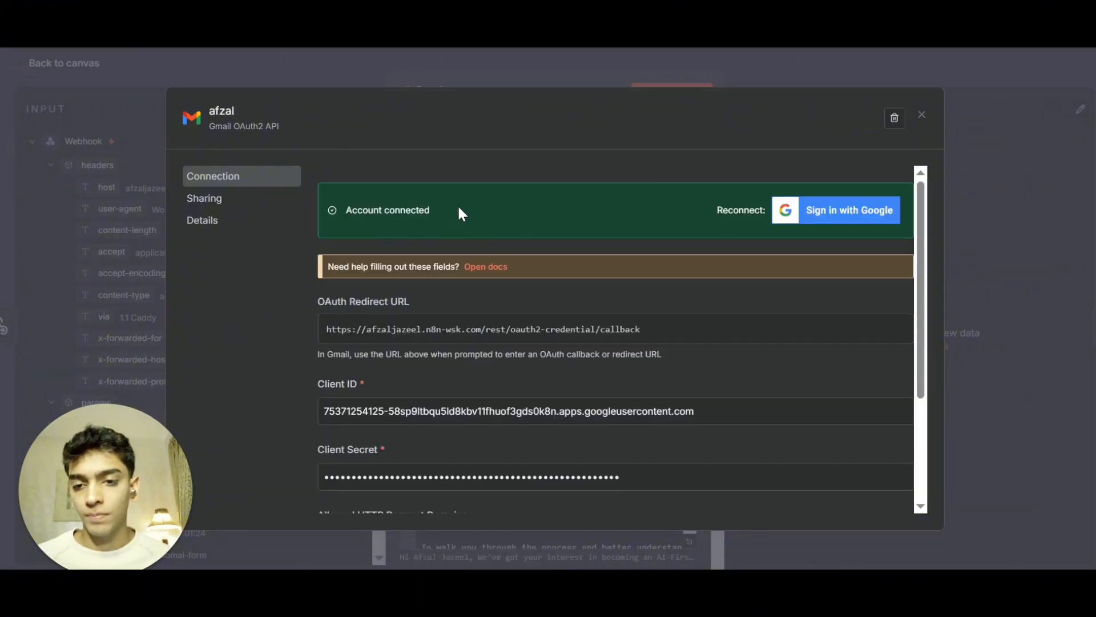
left_click_drag(457, 213, 296, 225)
left_click_drag(429, 214, 369, 216)
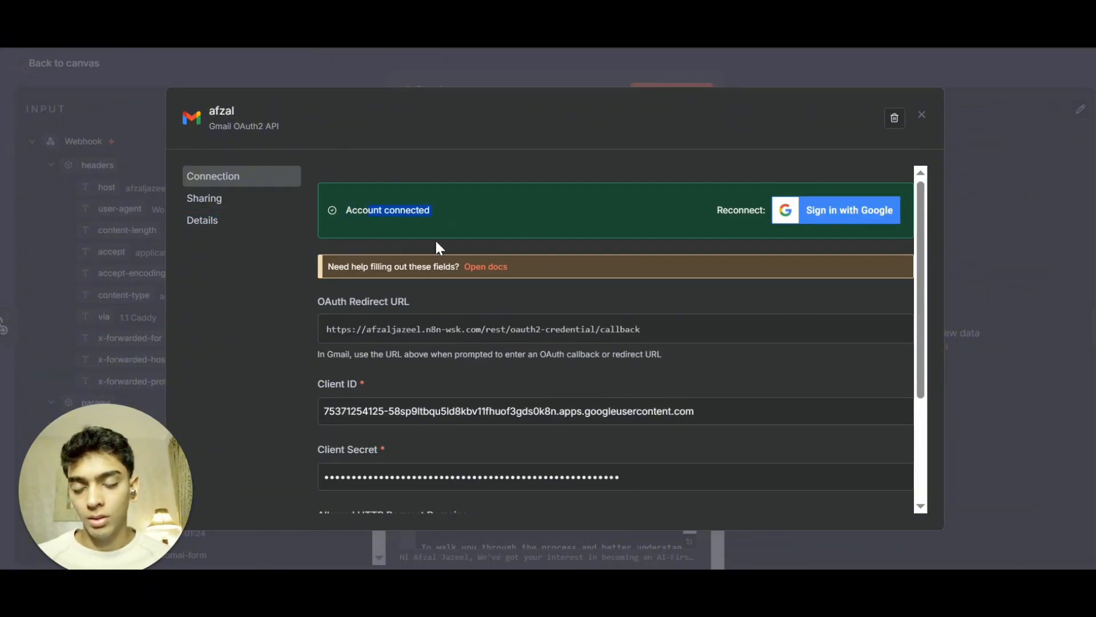
scroll(466, 274, "down", 2)
key("Escape")
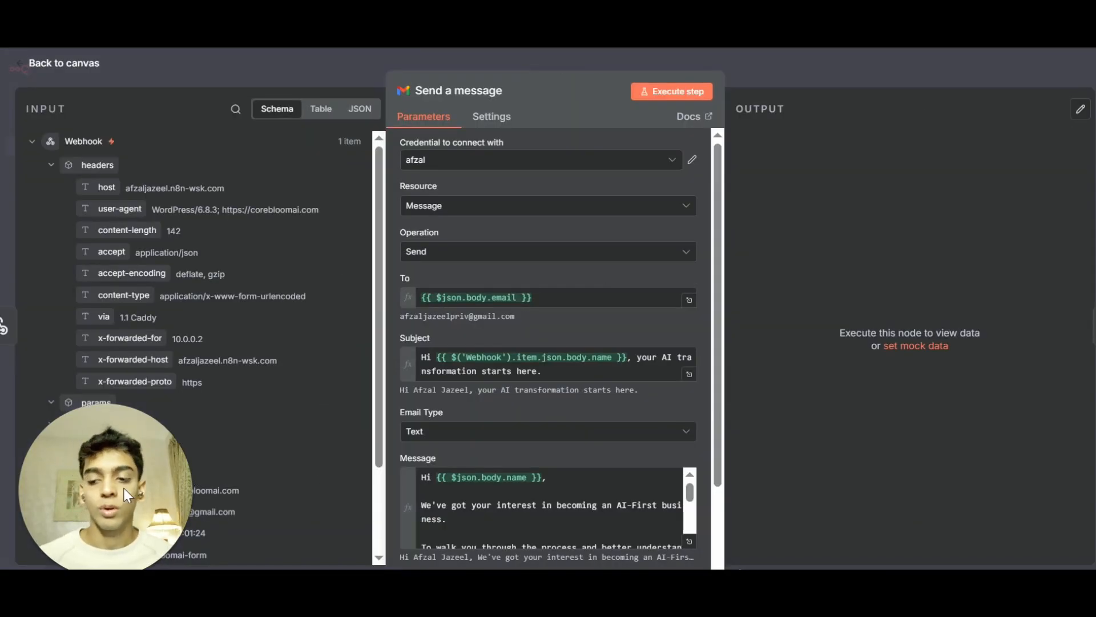
Review the Send a message node's recipient, subject and full message expression.
scroll(181, 394, "down", 2)
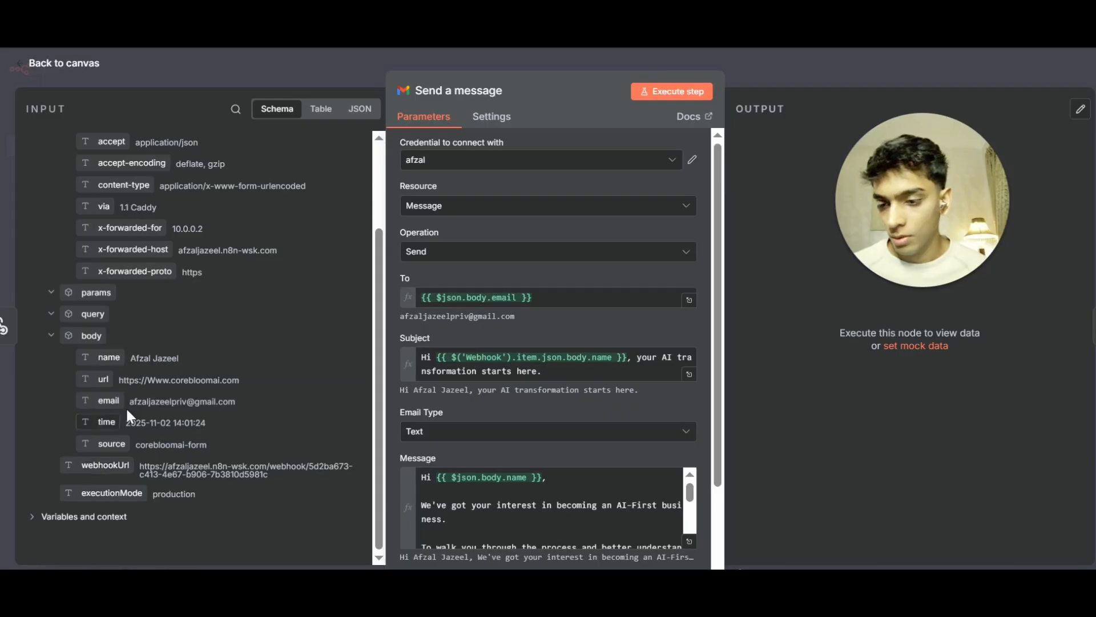
left_click_drag(103, 401, 548, 307)
scroll(488, 246, "down", 2)
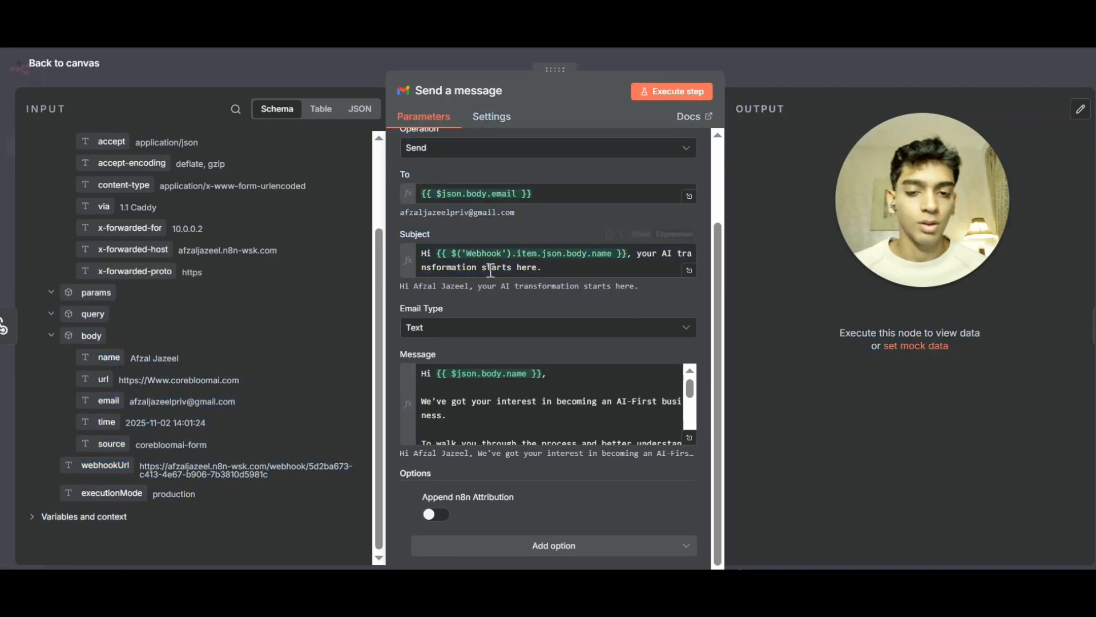
left_click(548, 272)
left_click(435, 352)
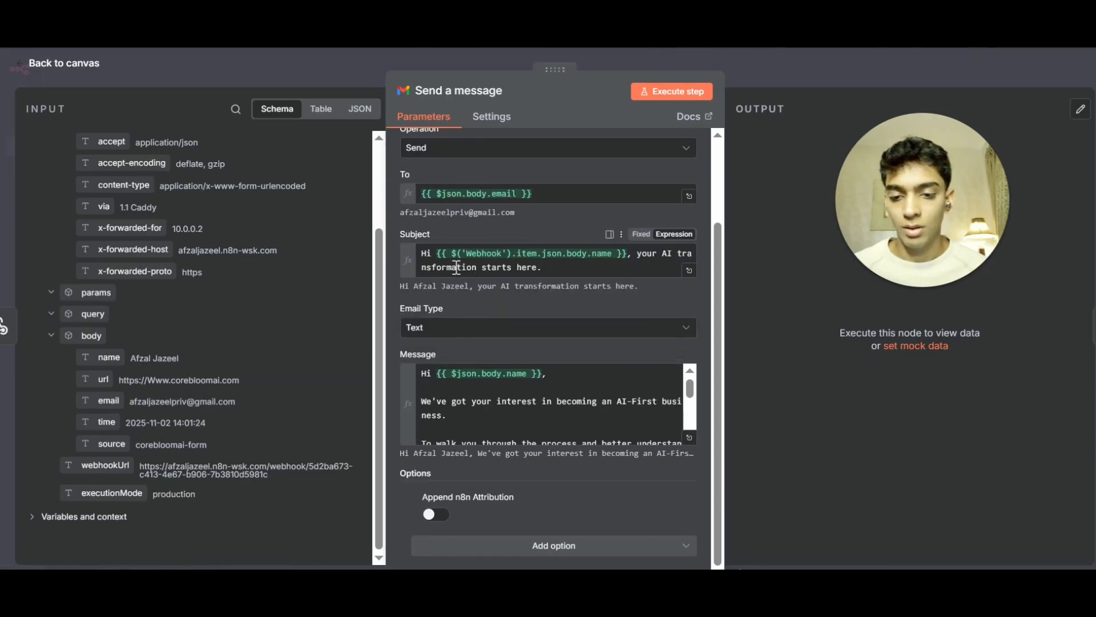
left_click(659, 425)
left_click(689, 438)
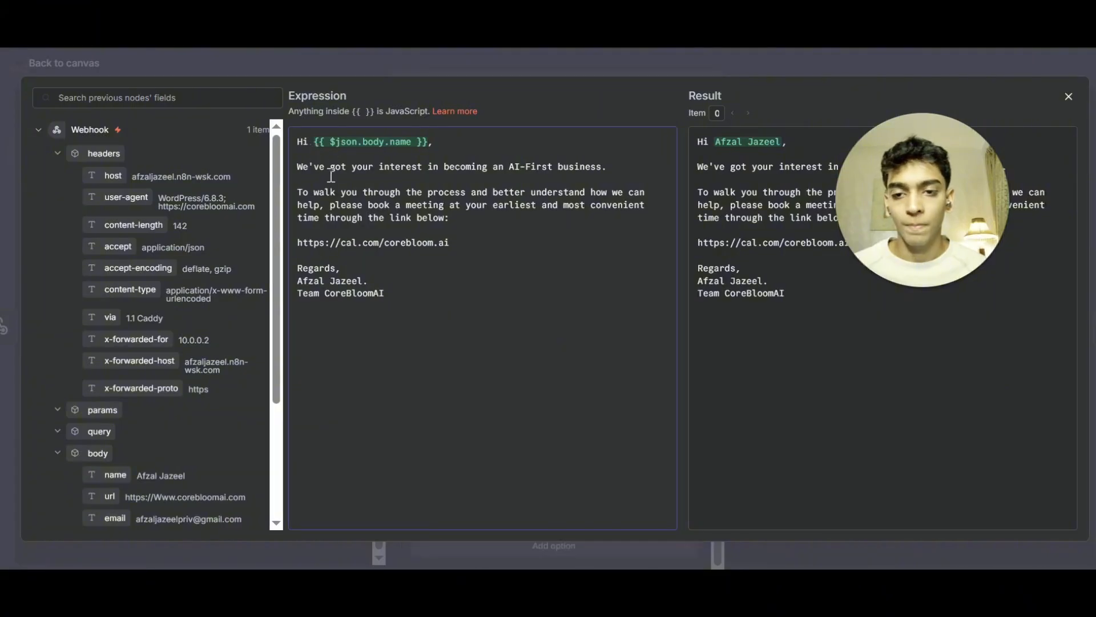
left_click_drag(612, 167, 552, 169)
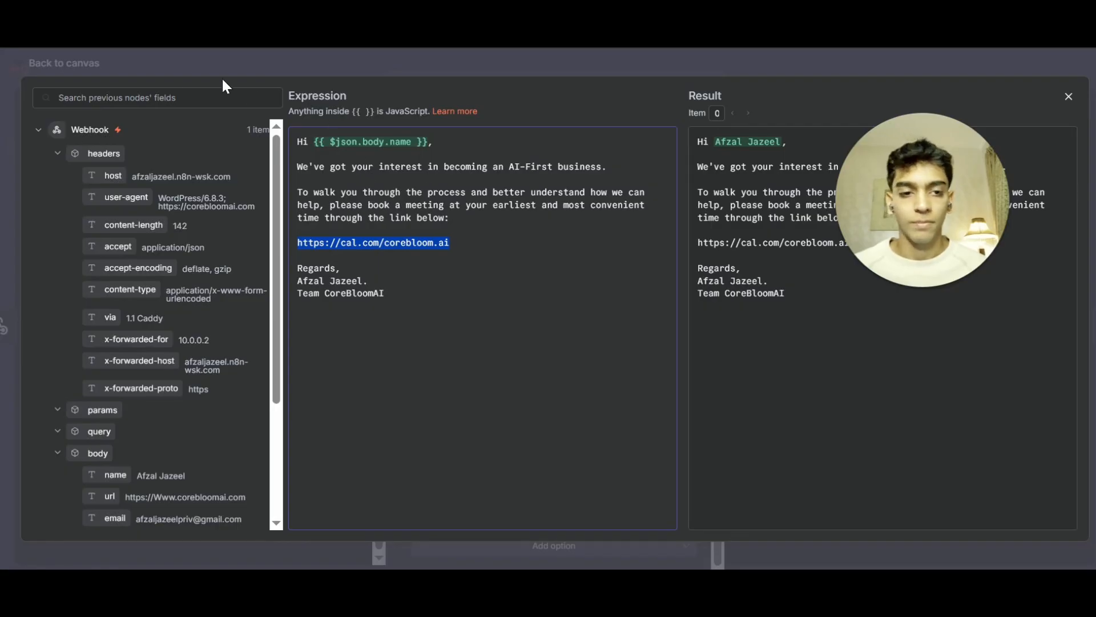
key("Escape")
Inspect the node's additional options and the Append n8n Attribution setting.
left_click(553, 545)
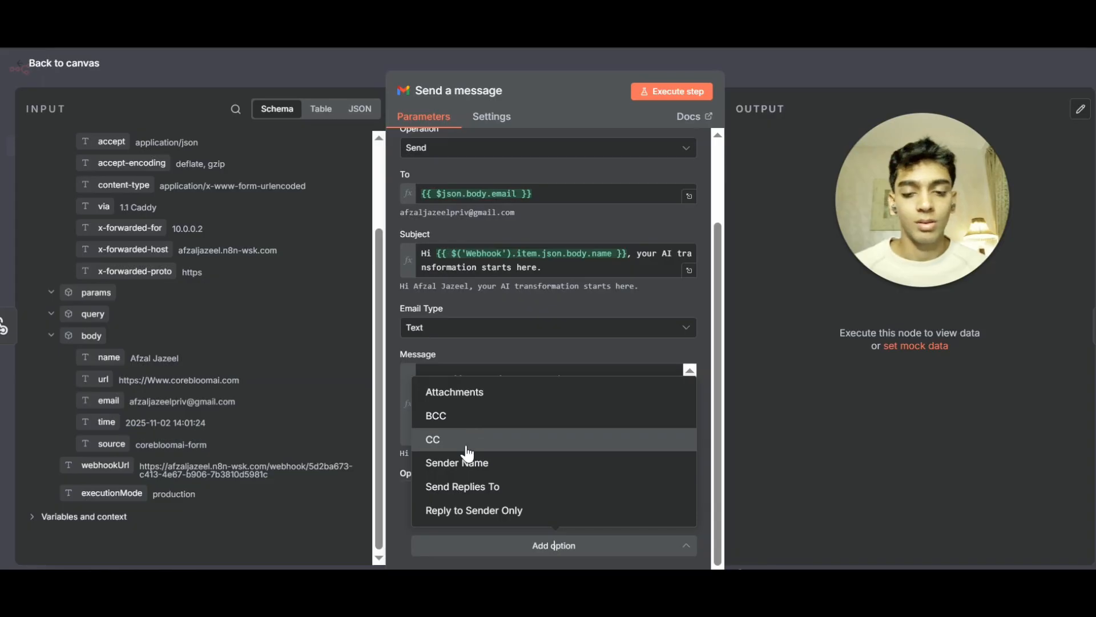
left_click(508, 538)
left_click_drag(427, 496, 503, 497)
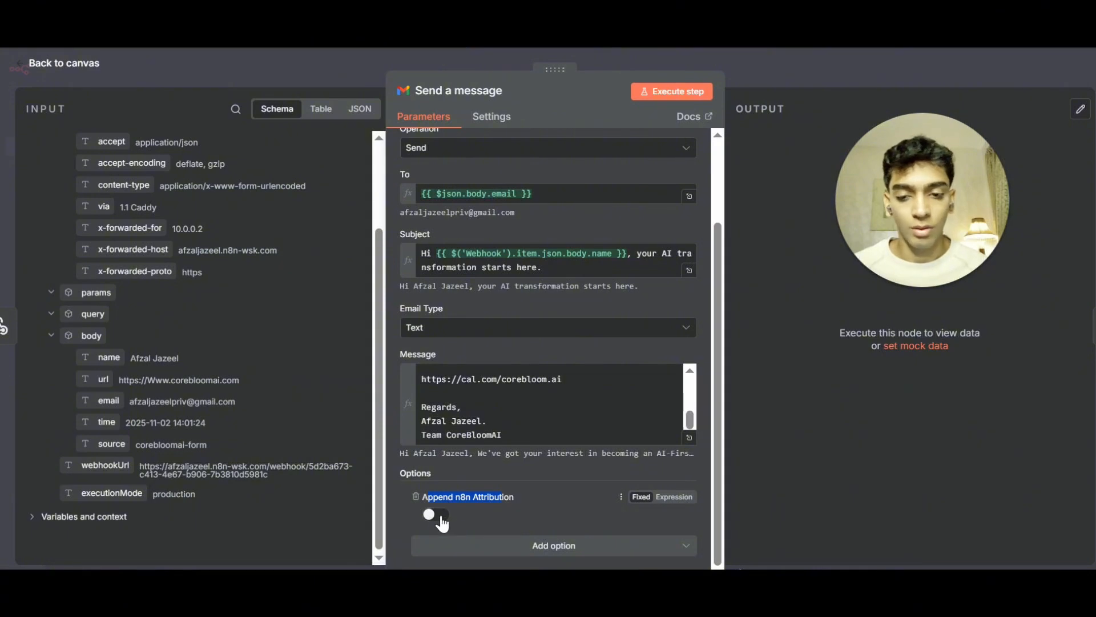
Return to the canvas and execute the Send a message node.
left_click(615, 63)
left_click(618, 53)
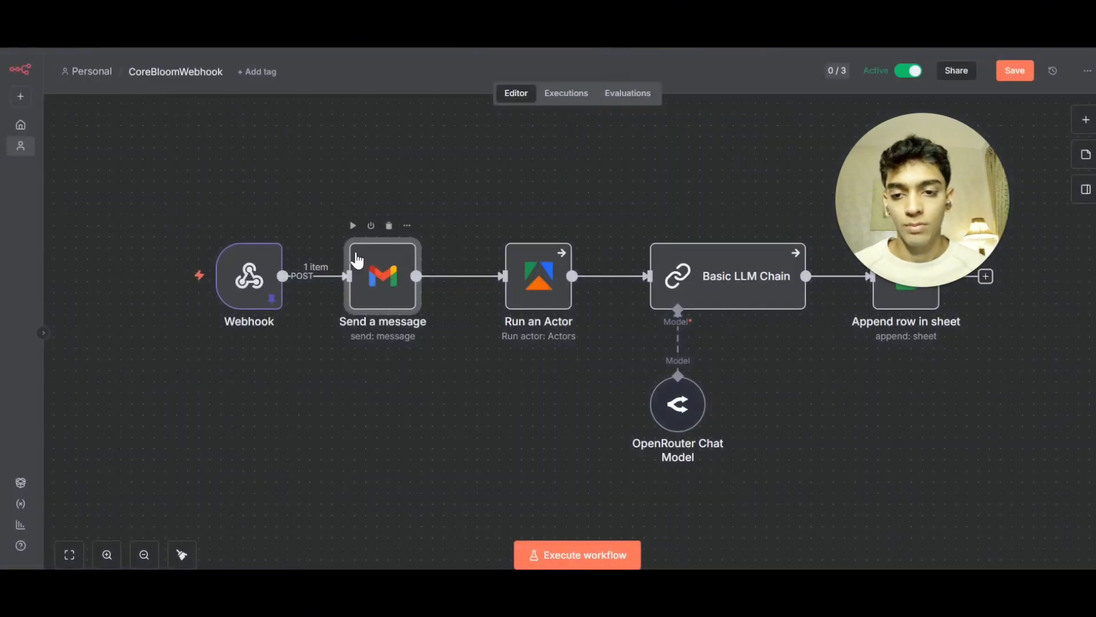
left_click(353, 226)
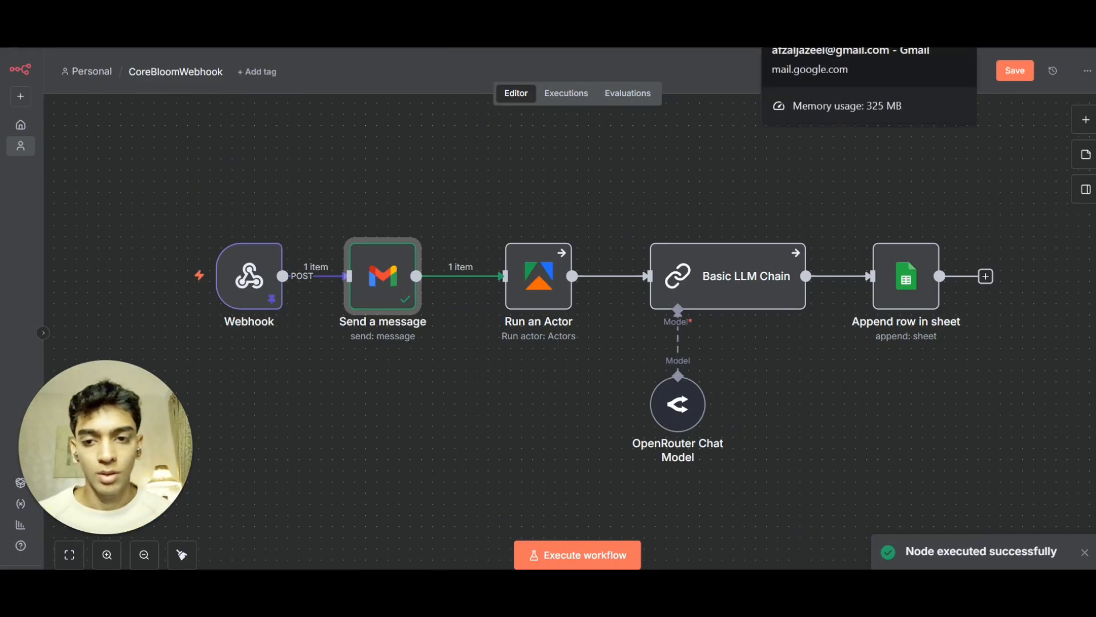
Open the received email in Gmail and read through its message.
left_click(828, 37)
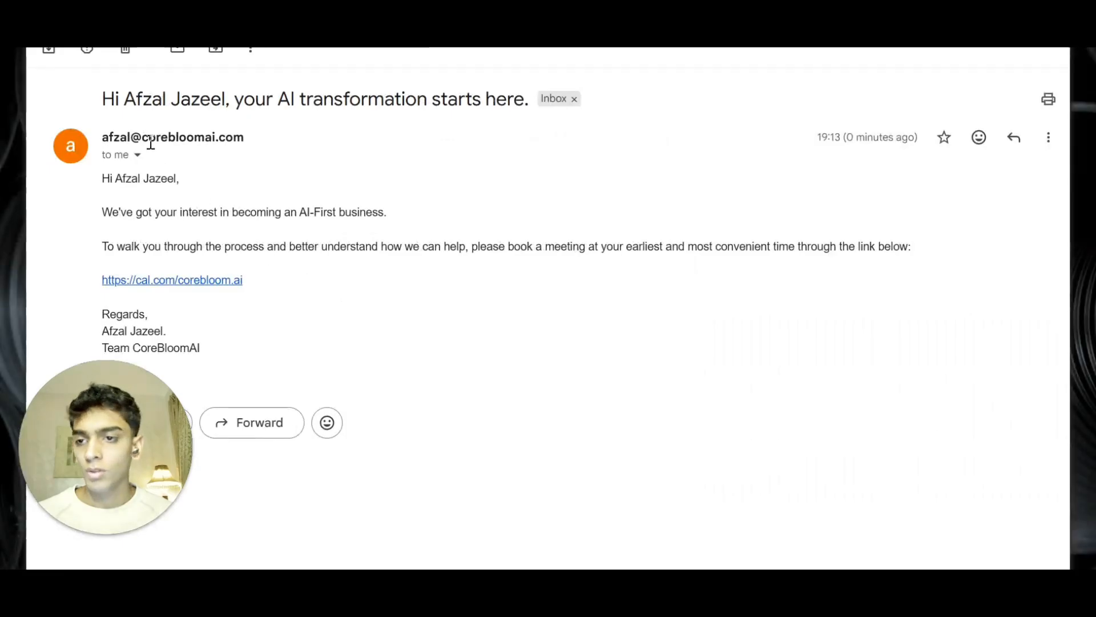
left_click_drag(101, 181, 229, 200)
left_click(276, 239)
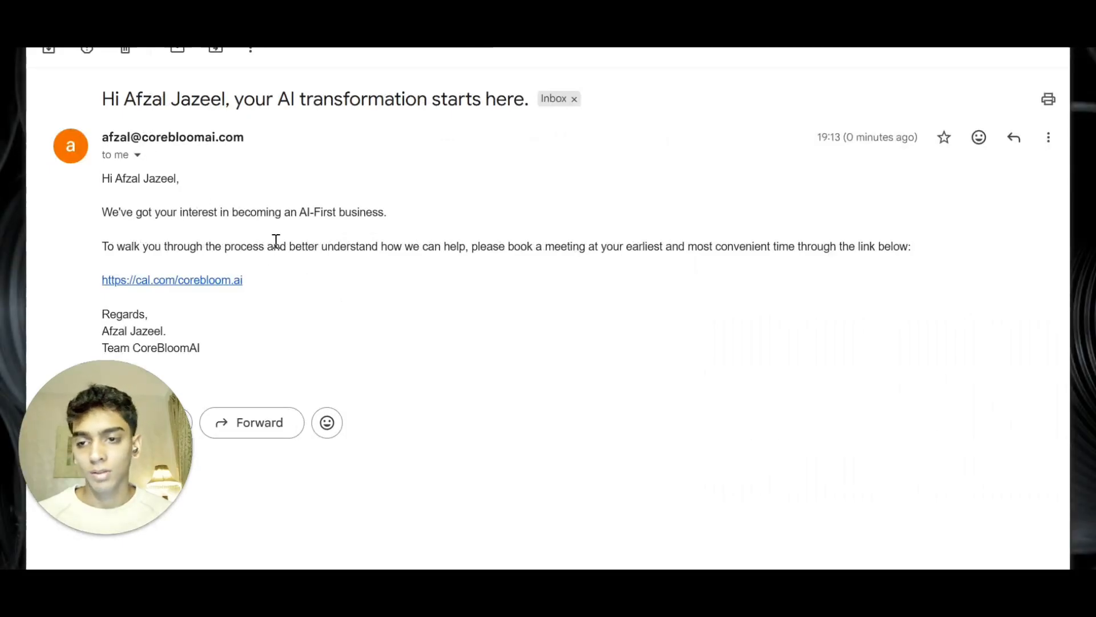
left_click_drag(102, 213, 343, 293)
left_click(344, 296)
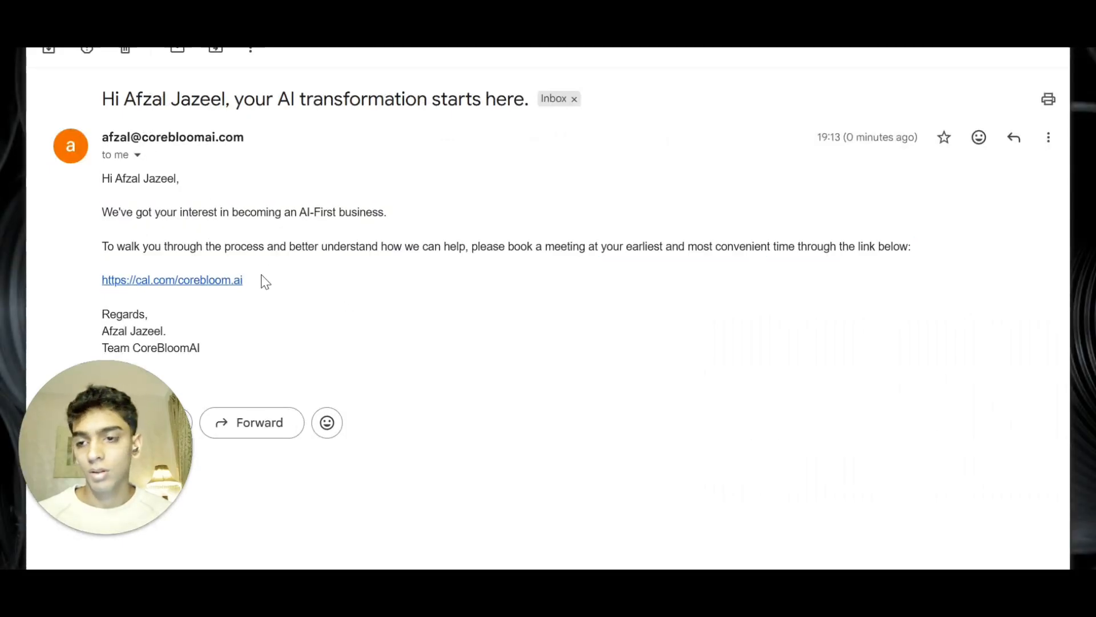
left_click_drag(261, 276, 72, 268)
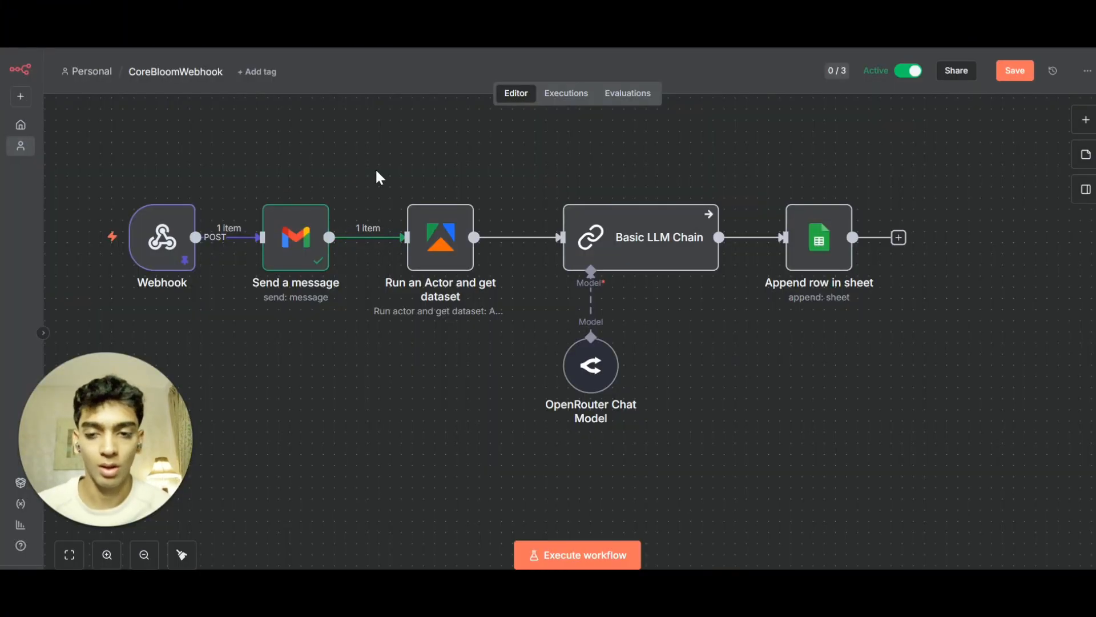
Copy the default personal API token from Apify's API & Integrations settings for the Run an Actor credential.
left_click(1084, 121)
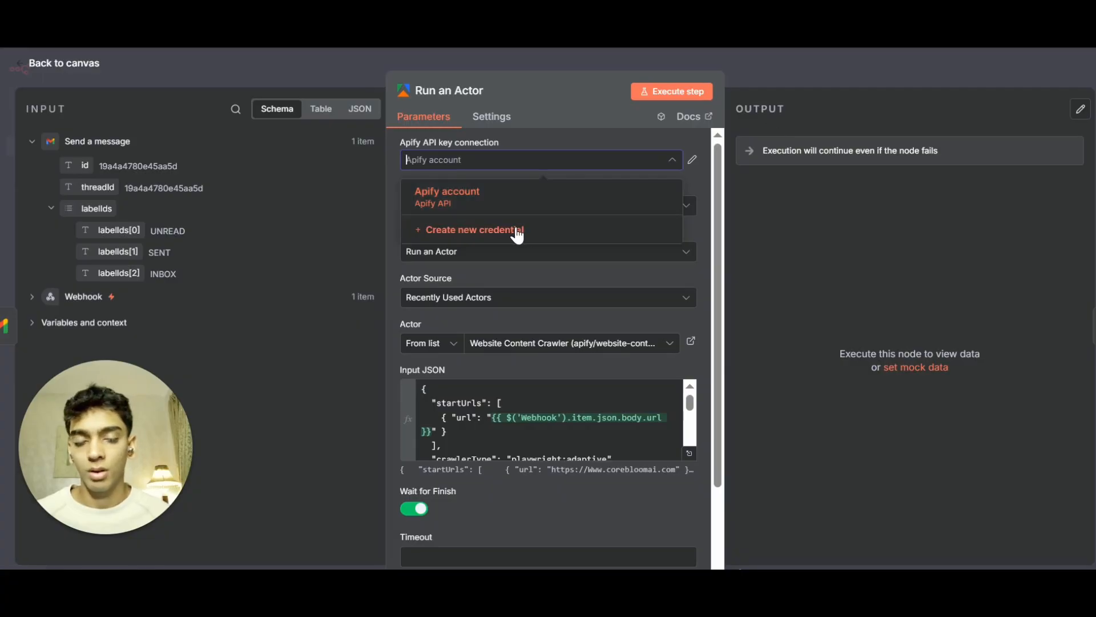
left_click(865, 84)
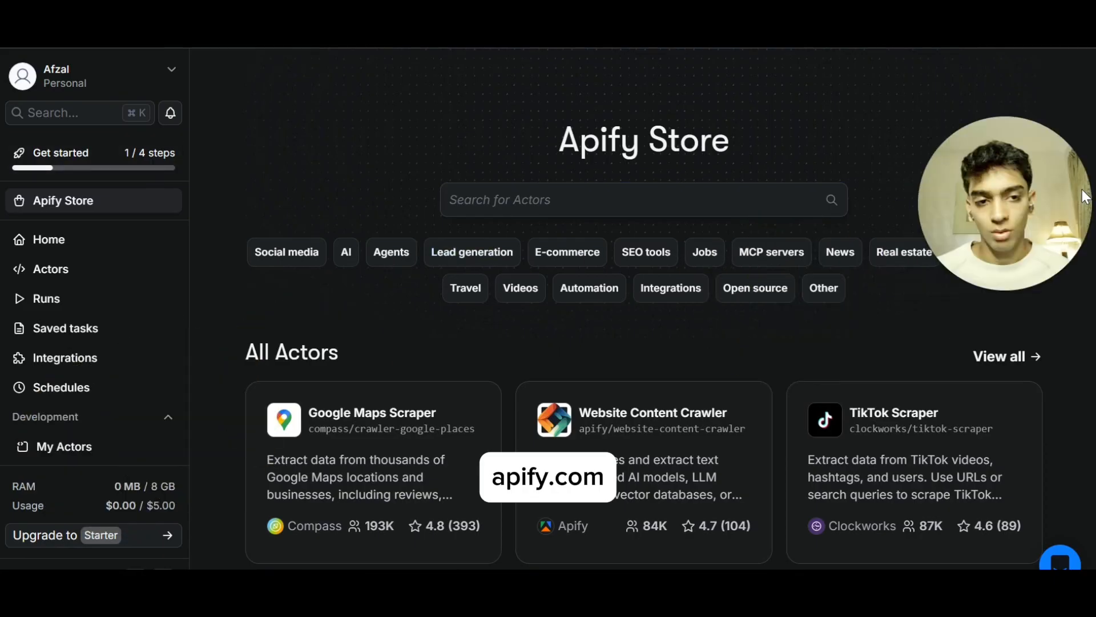
mouse_move(101, 513)
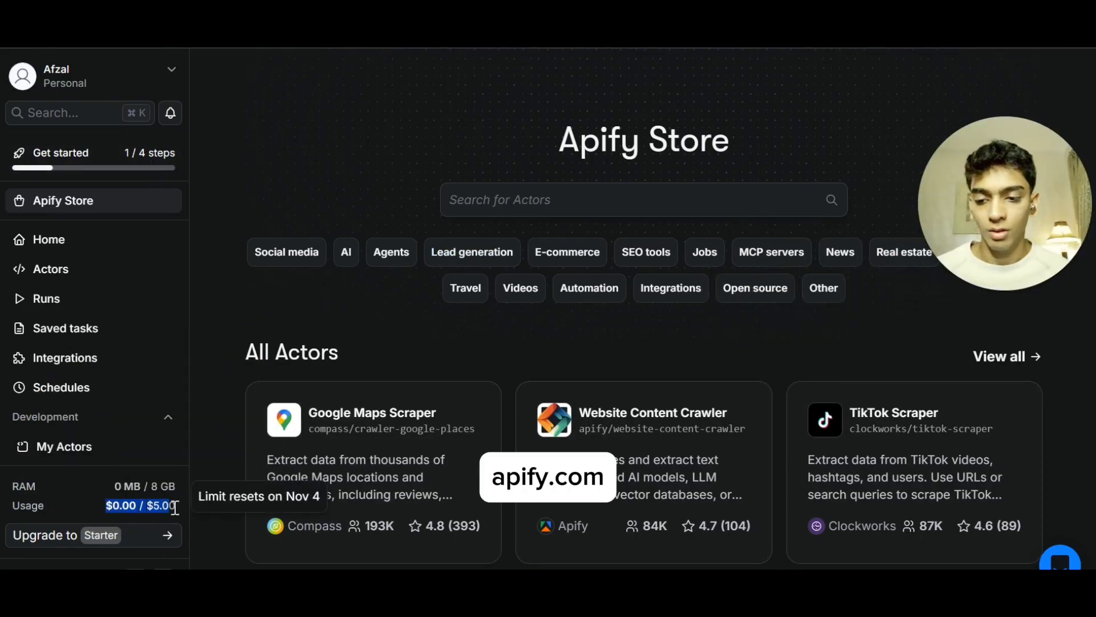
scroll(53, 457, "down", 3)
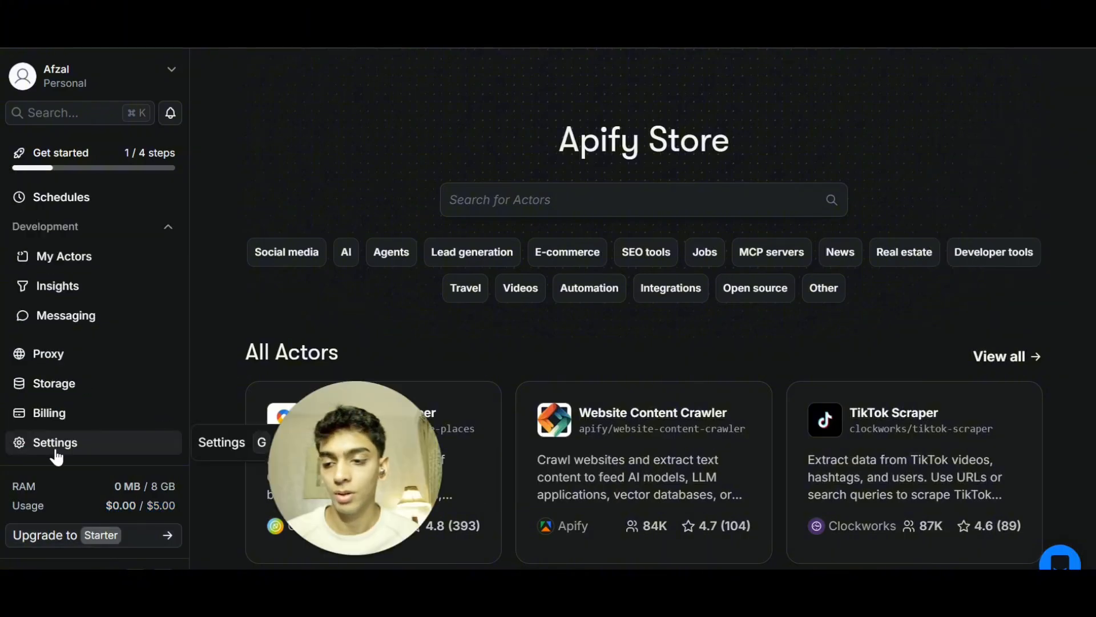
left_click(52, 451)
left_click(470, 137)
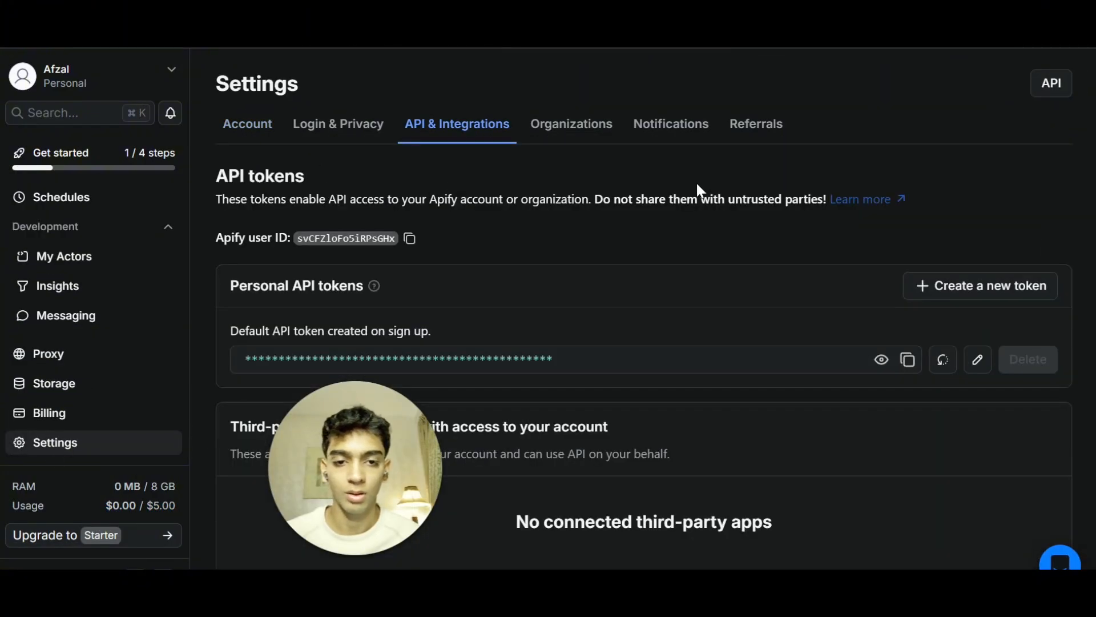
left_click(907, 359)
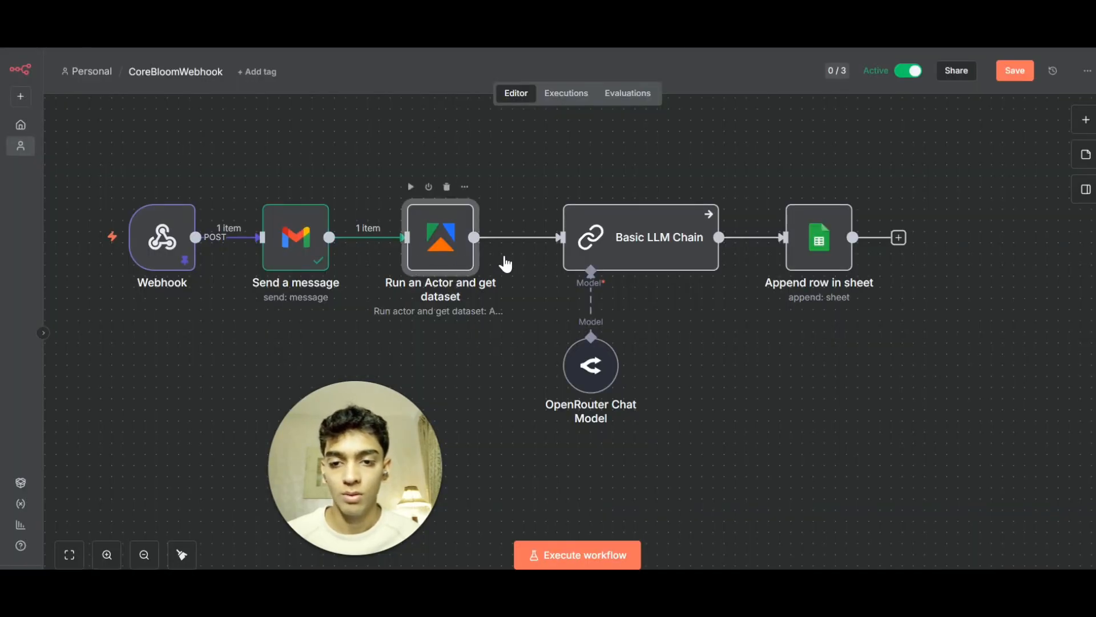
Create a new Apify credential for the Run an Actor node and paste the API token into its API Key field.
double_click(469, 257)
left_click(628, 161)
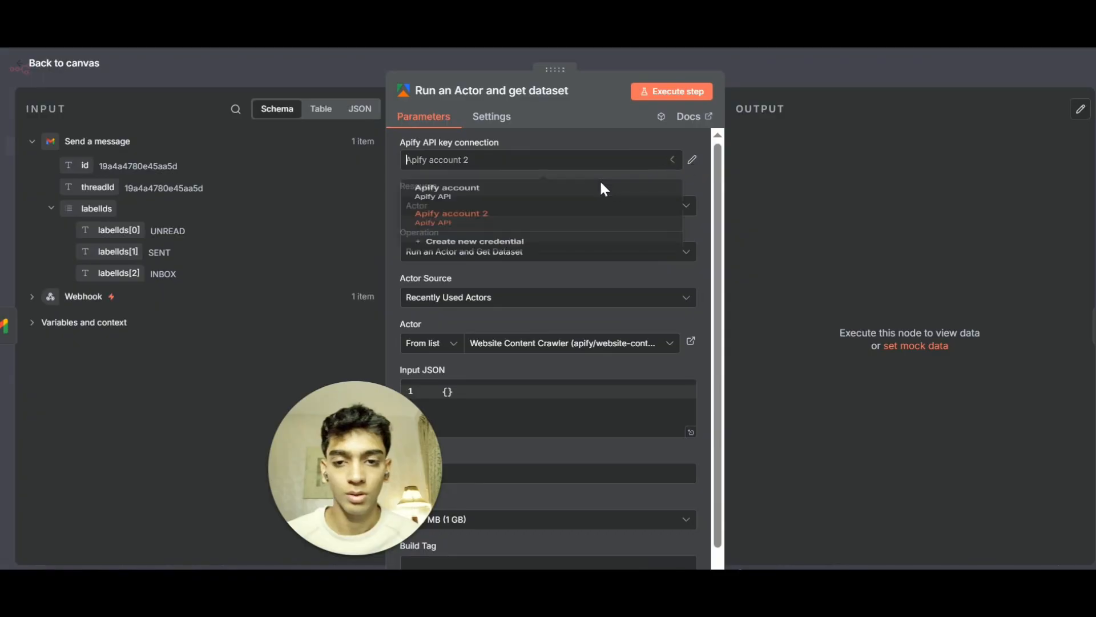
left_click(504, 265)
left_click(416, 326)
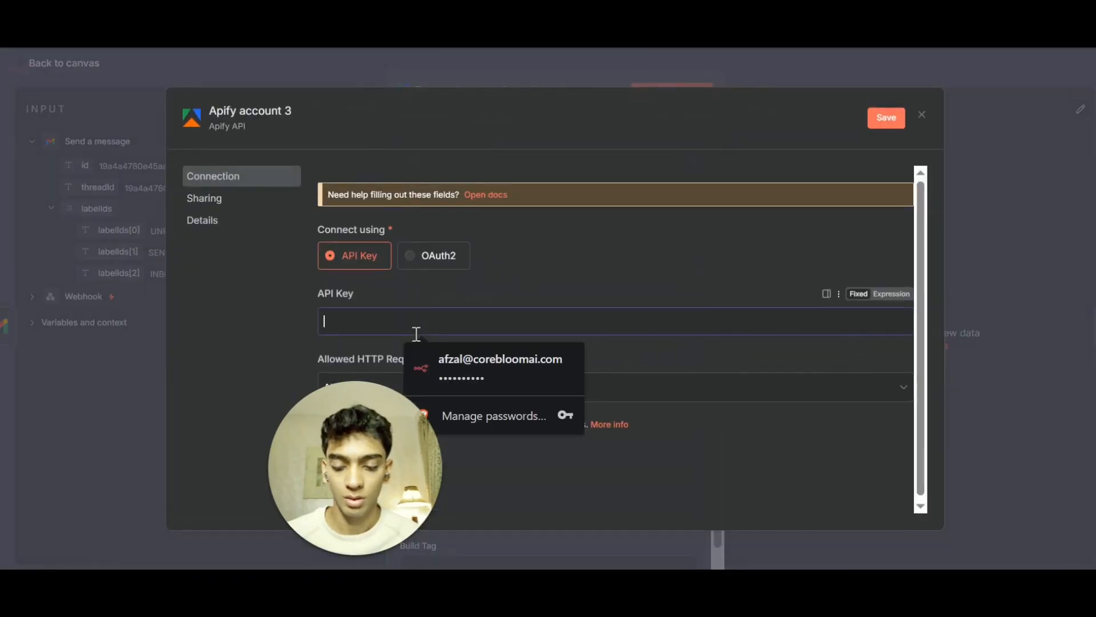
key("ctrl+v")
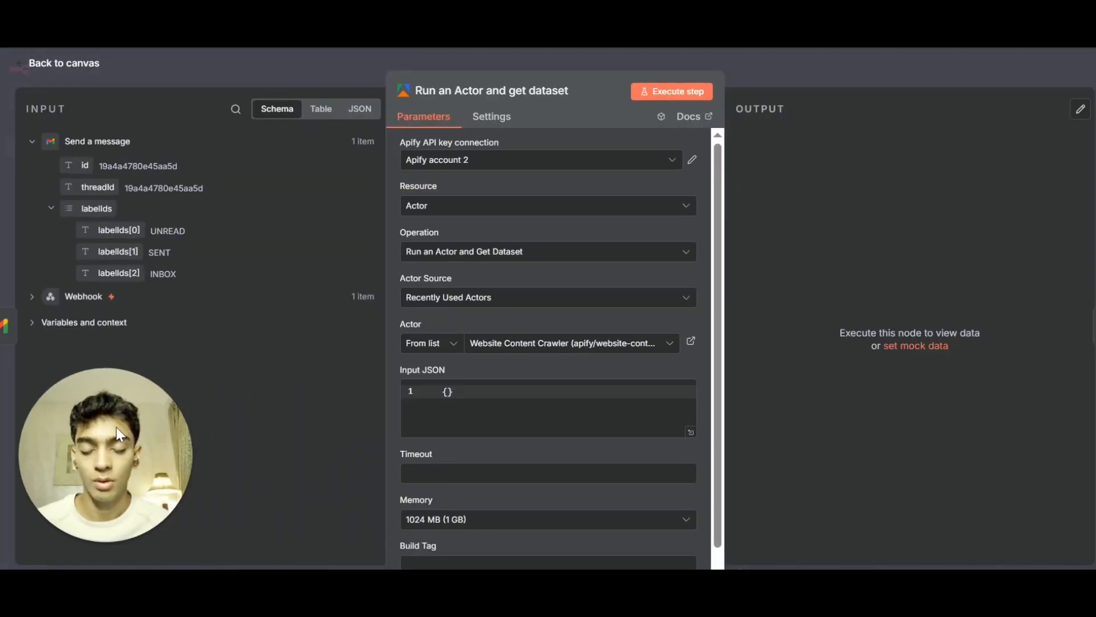
Search the Apify Store for website content and open the Website Content Crawler actor.
left_click(528, 344)
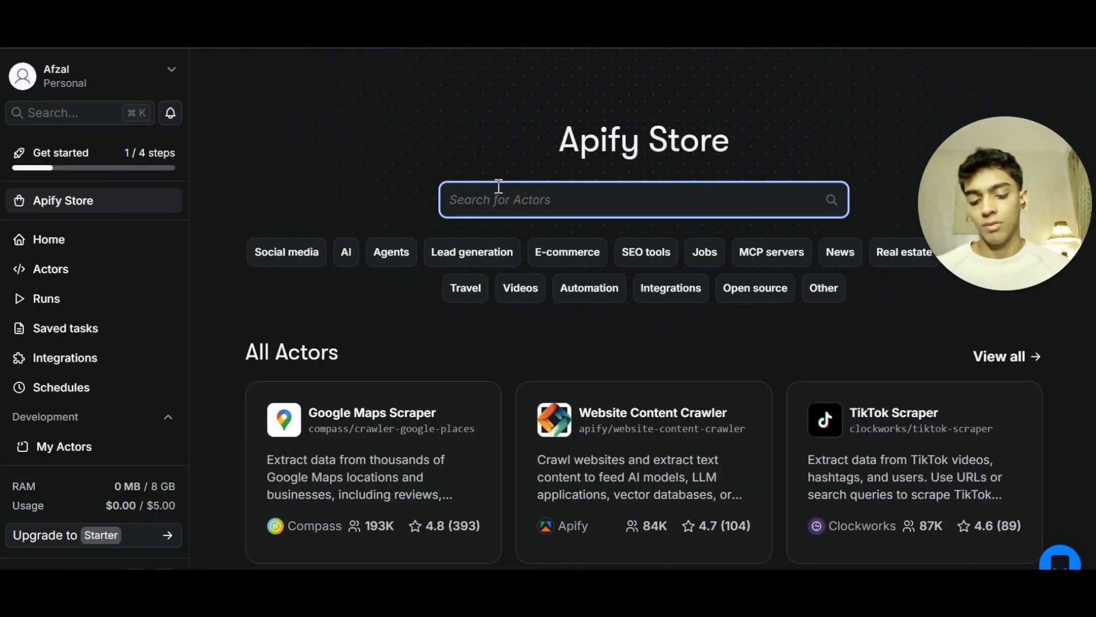
type("website")
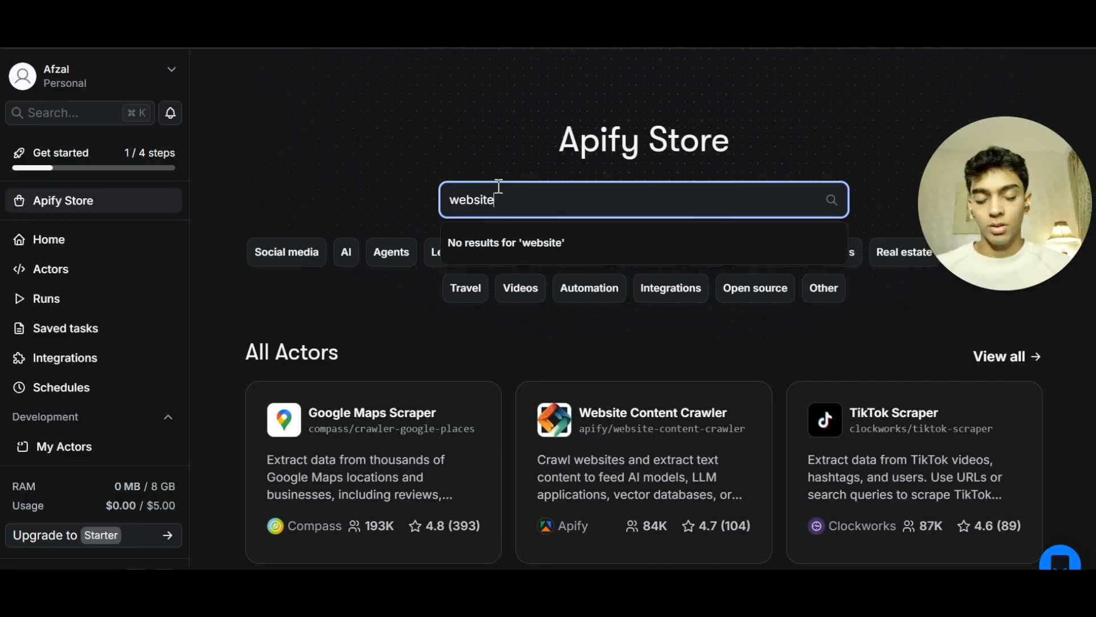
type(" content")
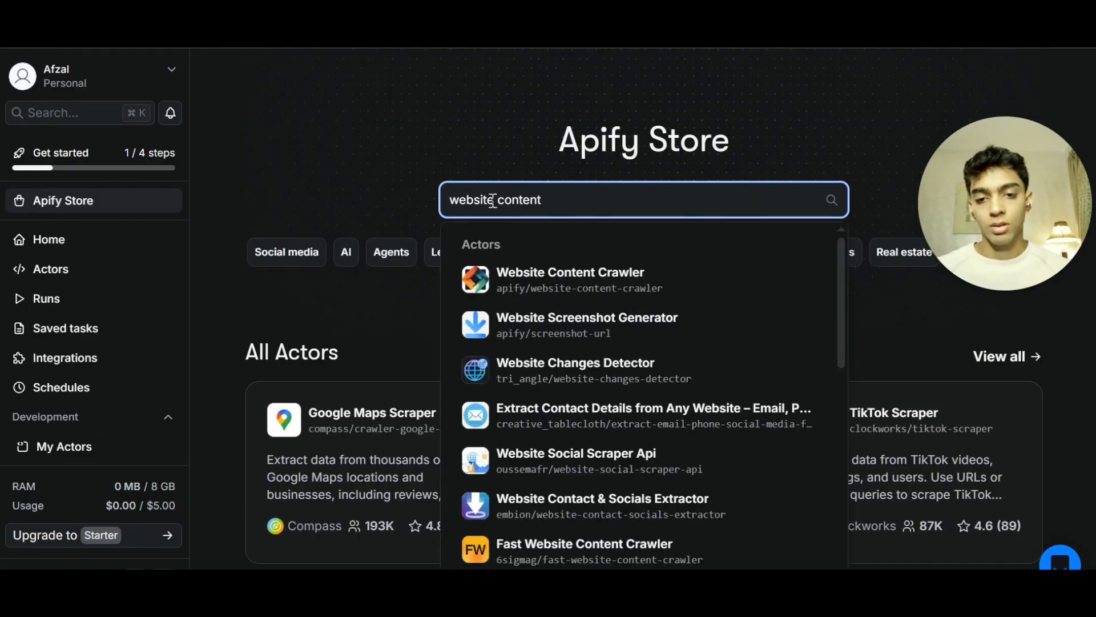
left_click(534, 270)
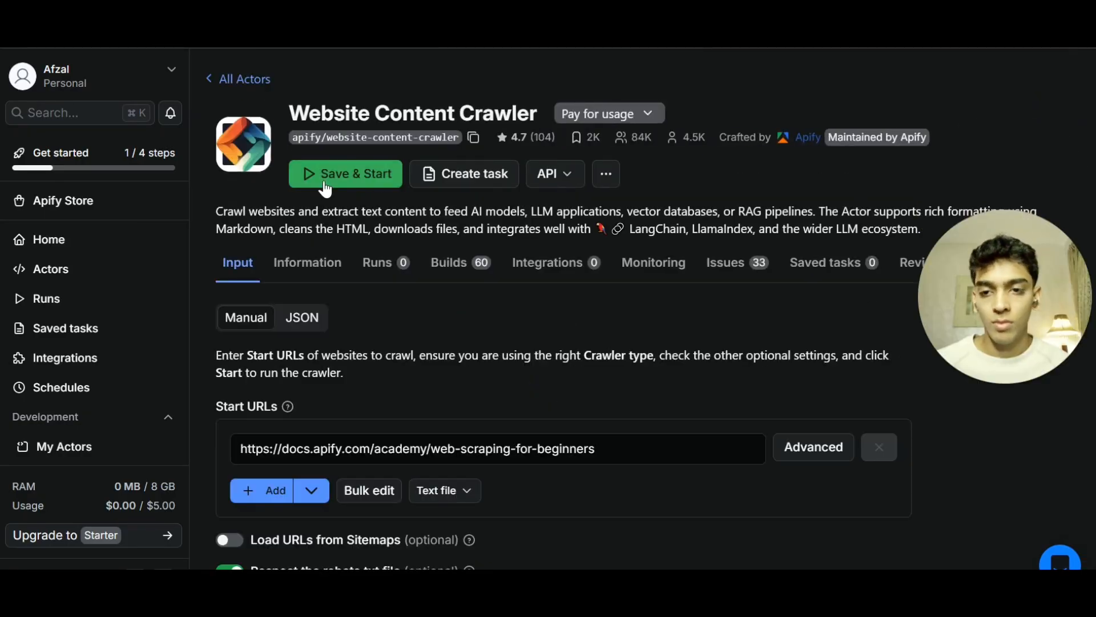
Save and start a Website Content Crawler run, agreeing to share run data with the developer.
left_click(326, 182)
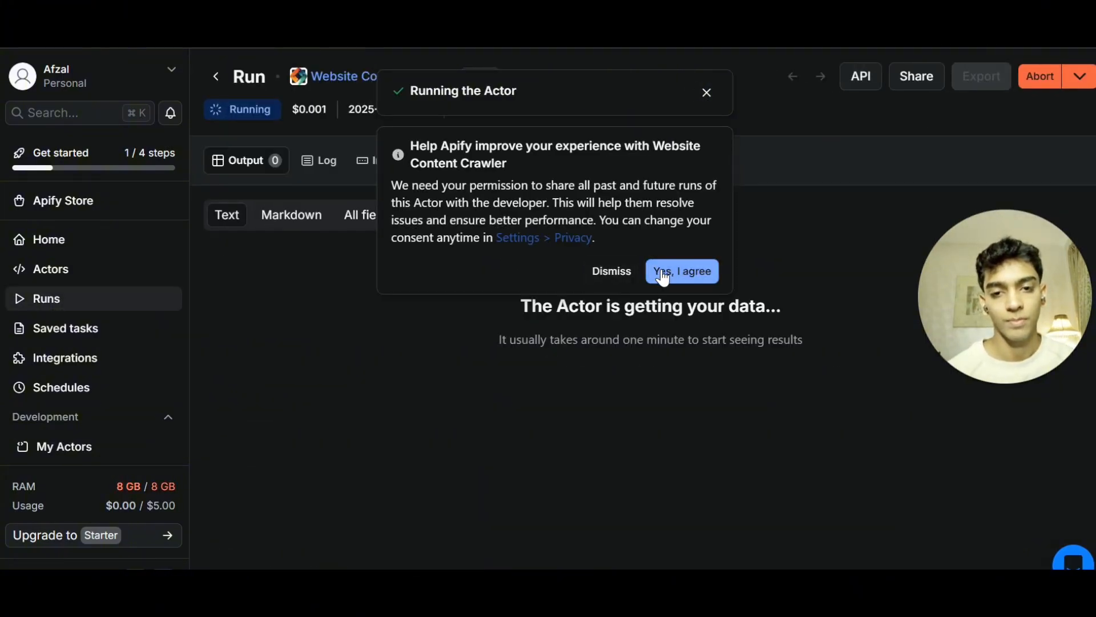
left_click(662, 272)
left_click(707, 94)
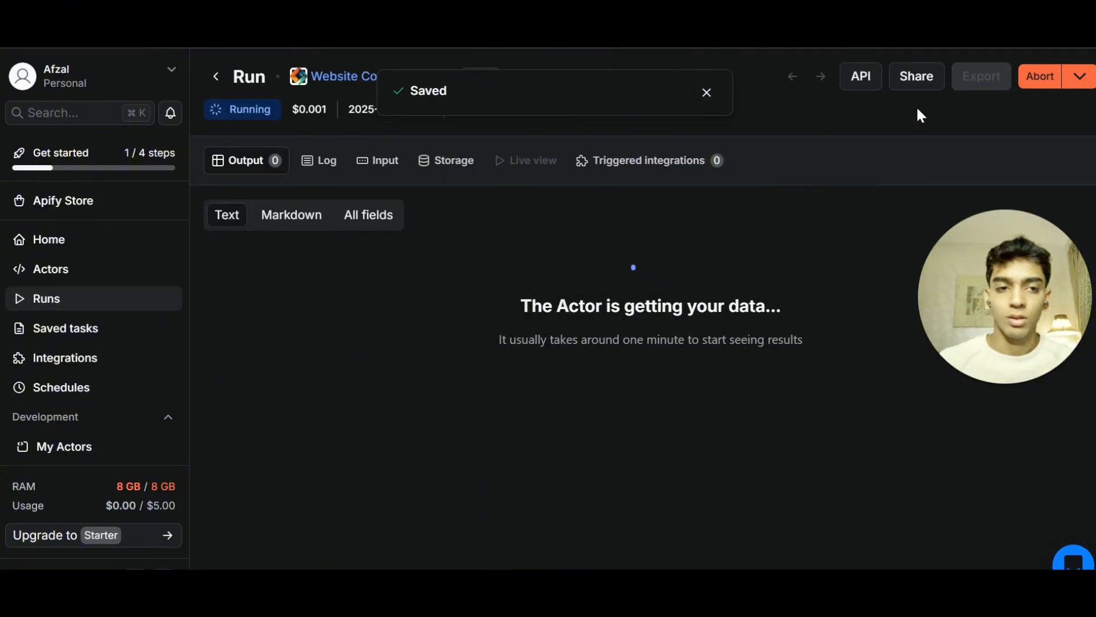
Pick Website Content Crawler as the node's actor and paste the input JSON that takes the URL from the webhook body.
left_click(1025, 79)
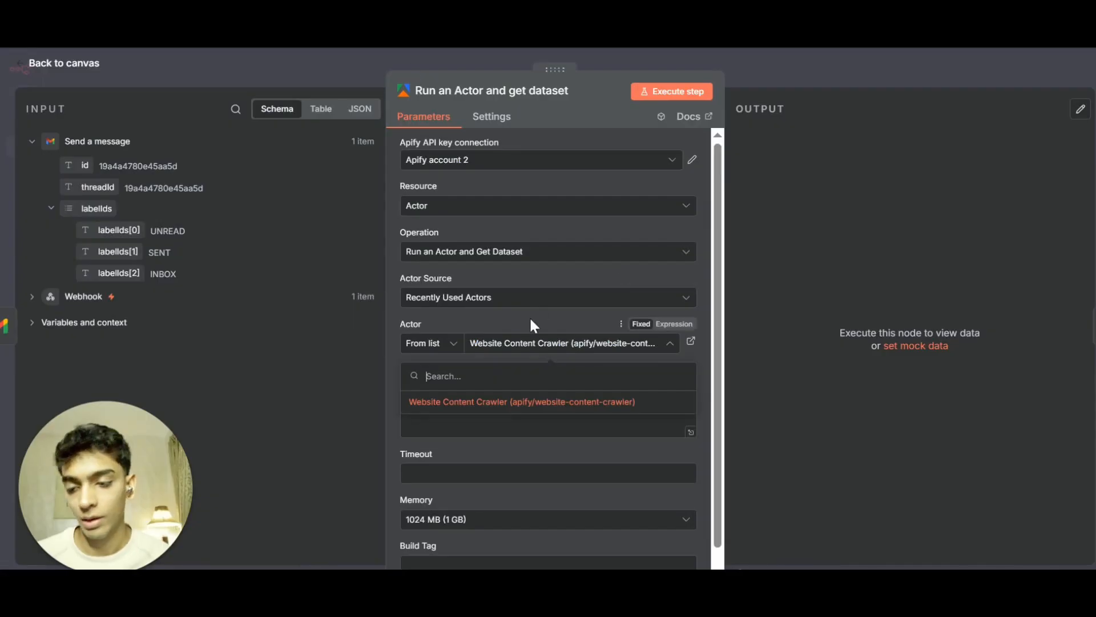
left_click(500, 402)
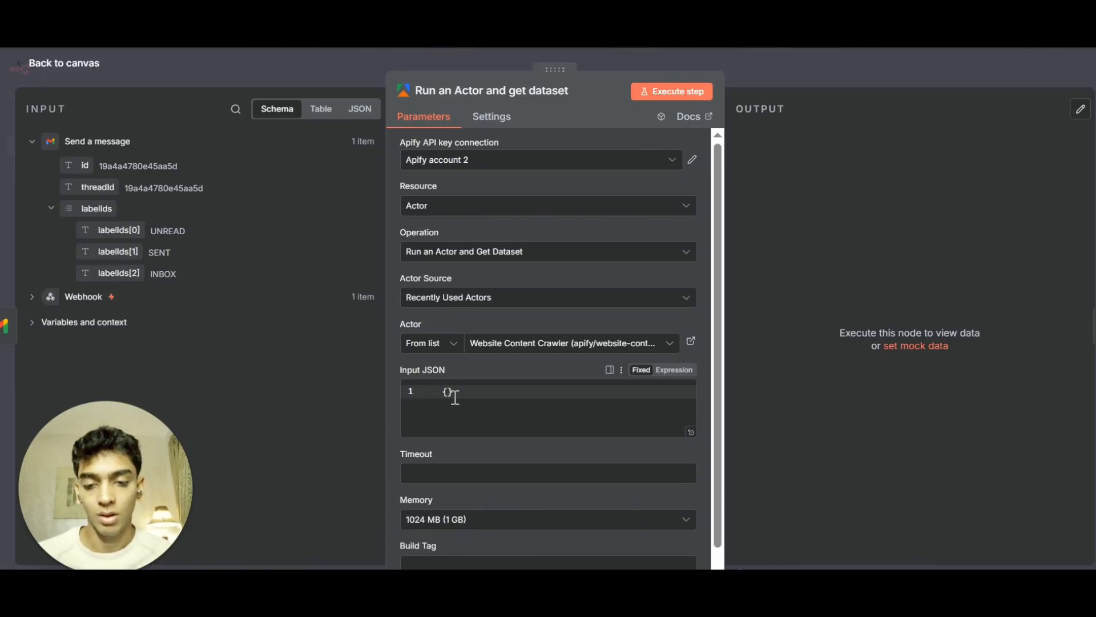
key("ctrl+v")
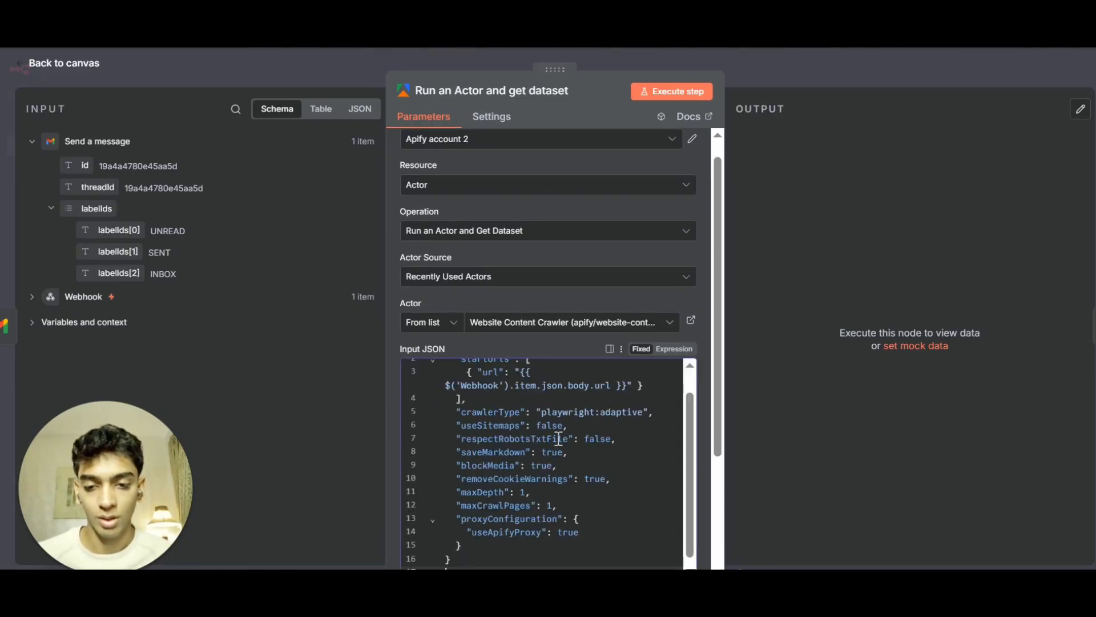
scroll(558, 439, "up", 1)
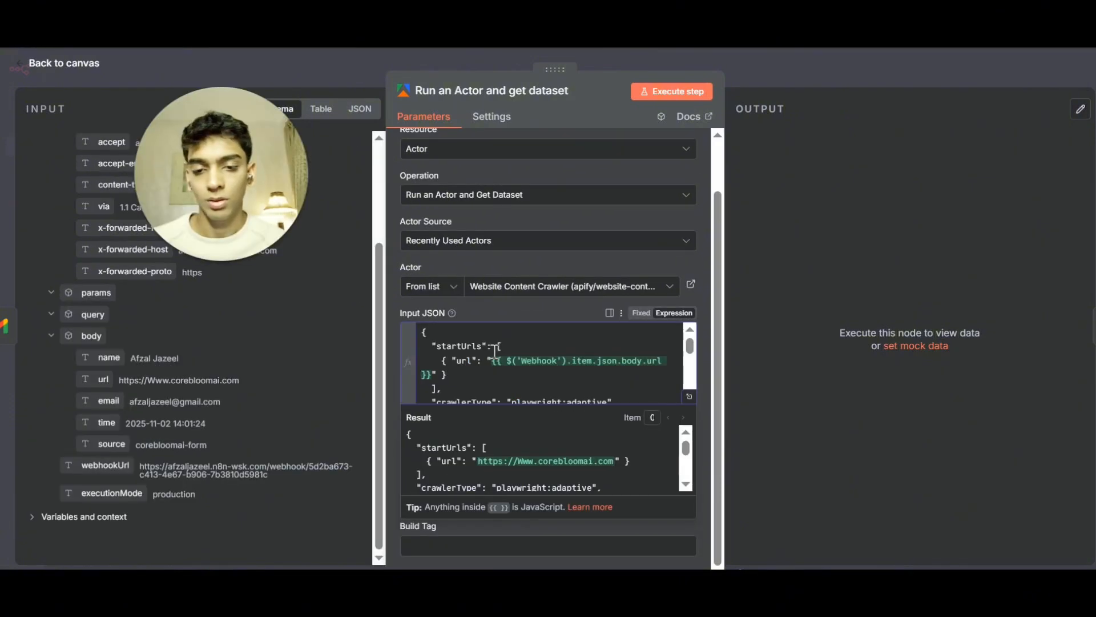
left_click_drag(496, 362, 492, 361)
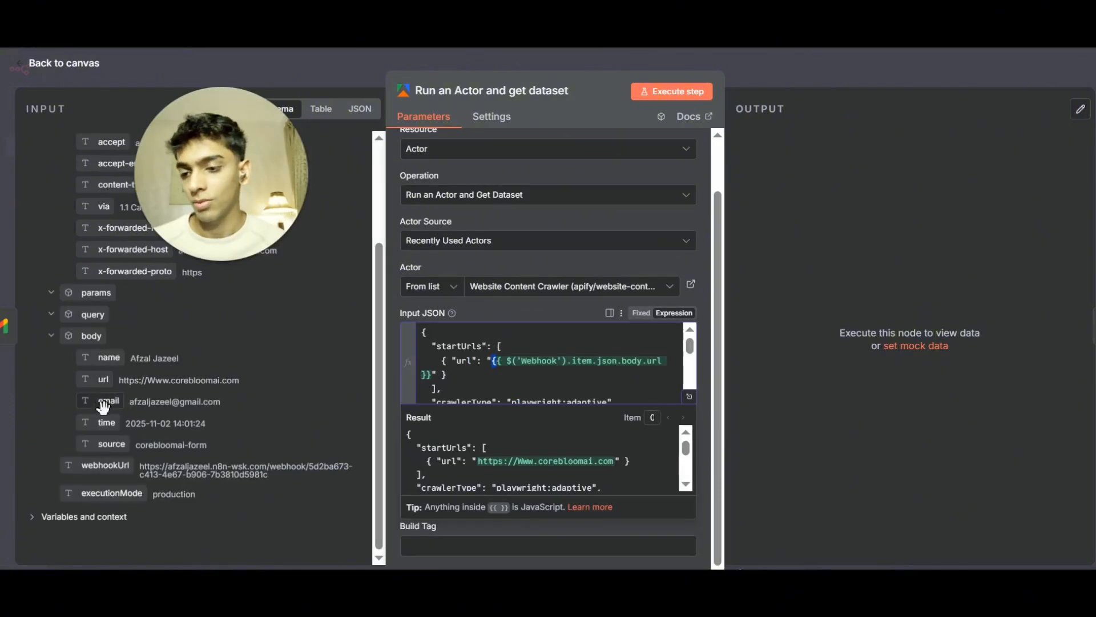
scroll(118, 382, "up", 2)
scroll(117, 383, "down", 2)
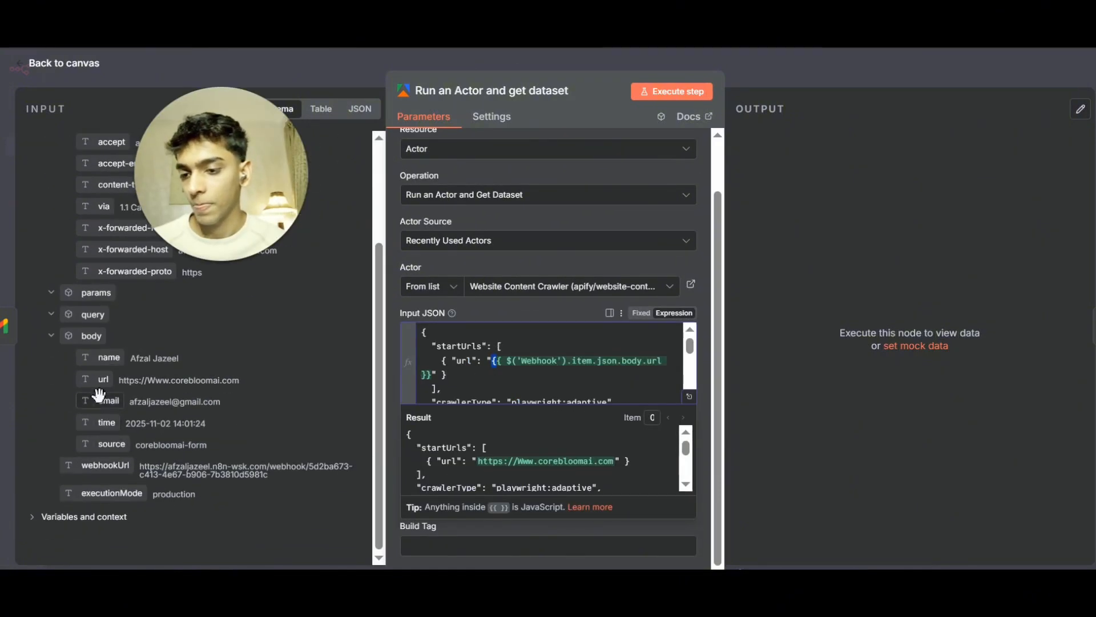
left_click_drag(96, 380, 124, 380)
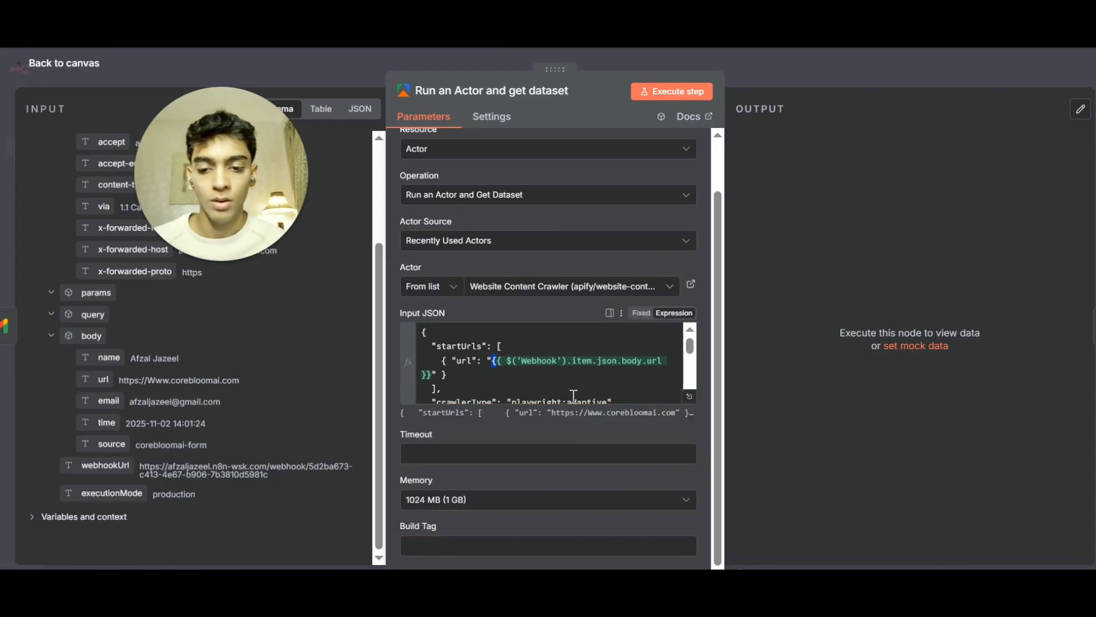
Set the actor's memory to 2048 MB (2 GB), execute the step and review the crawled page text.
scroll(574, 394, "down", 4)
left_click(489, 500)
left_click(392, 492)
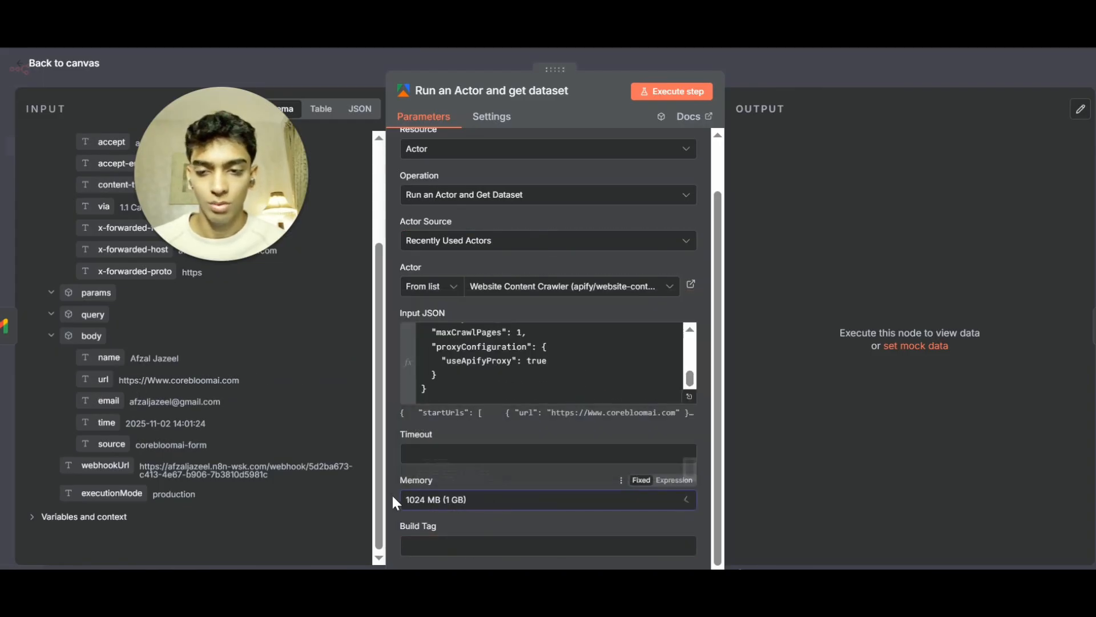
left_click(492, 502)
left_click(483, 396)
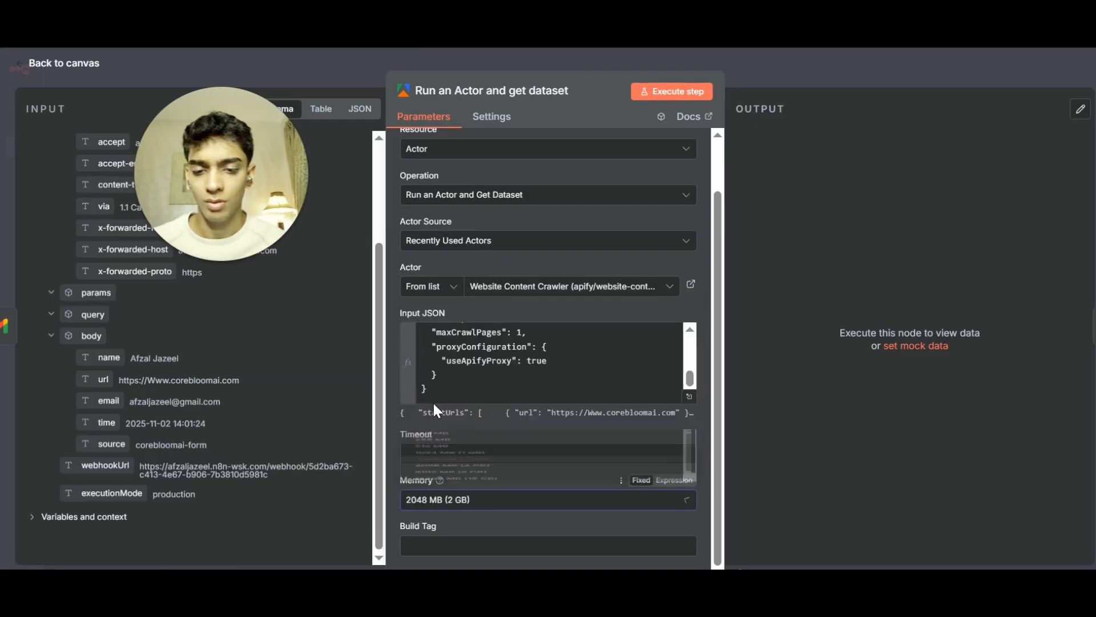
left_click(652, 89)
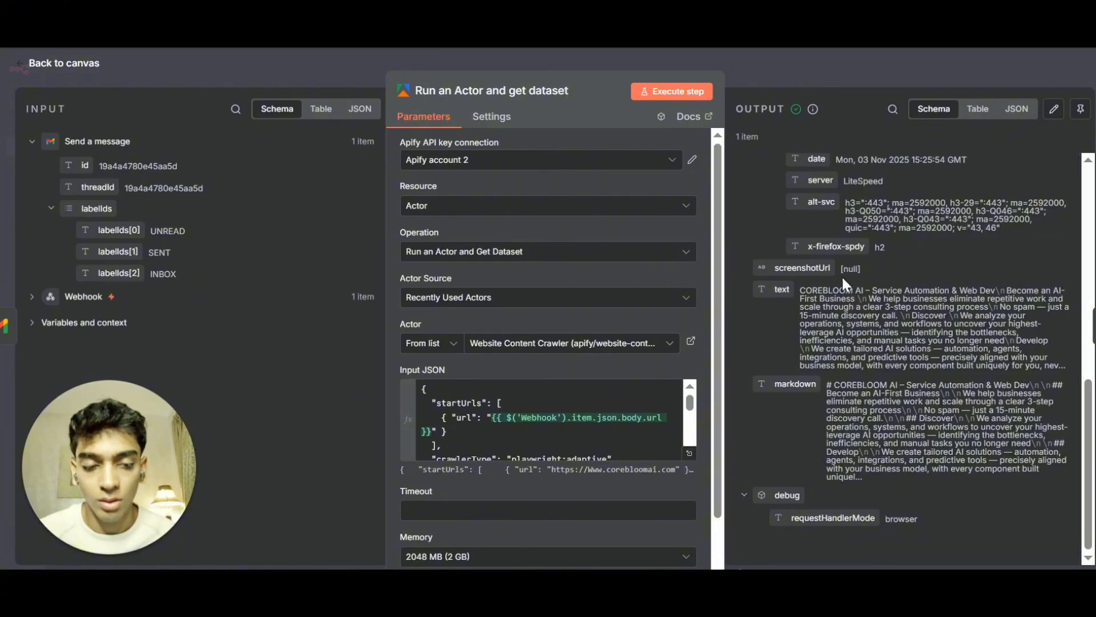
left_click_drag(810, 291, 1020, 469)
key("Escape")
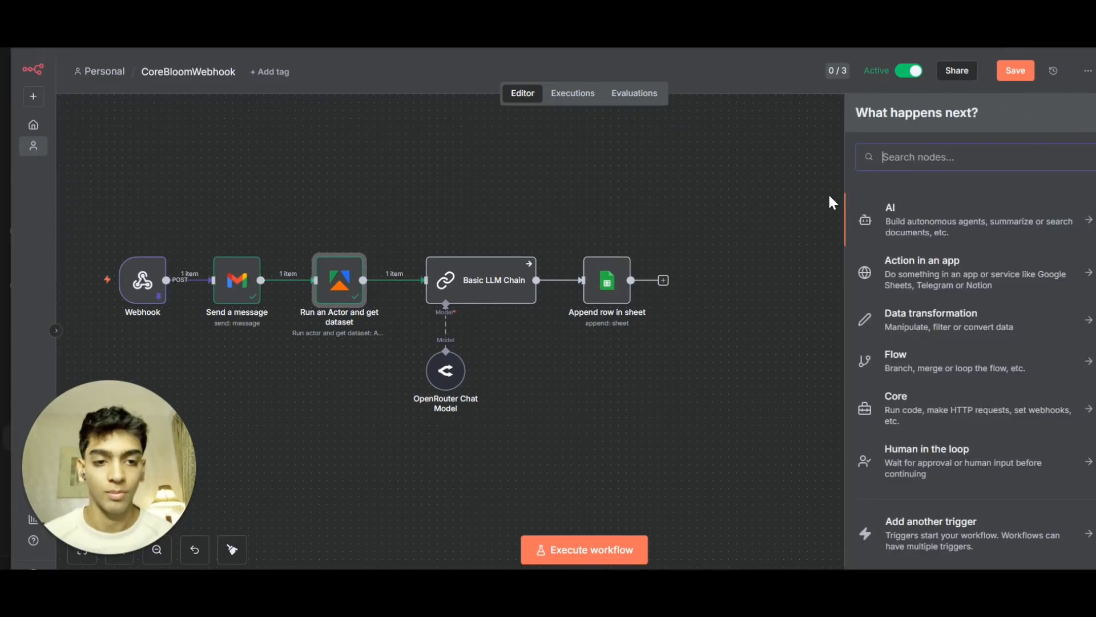
Search the node library for llm nodes and close it without adding one.
type("llms")
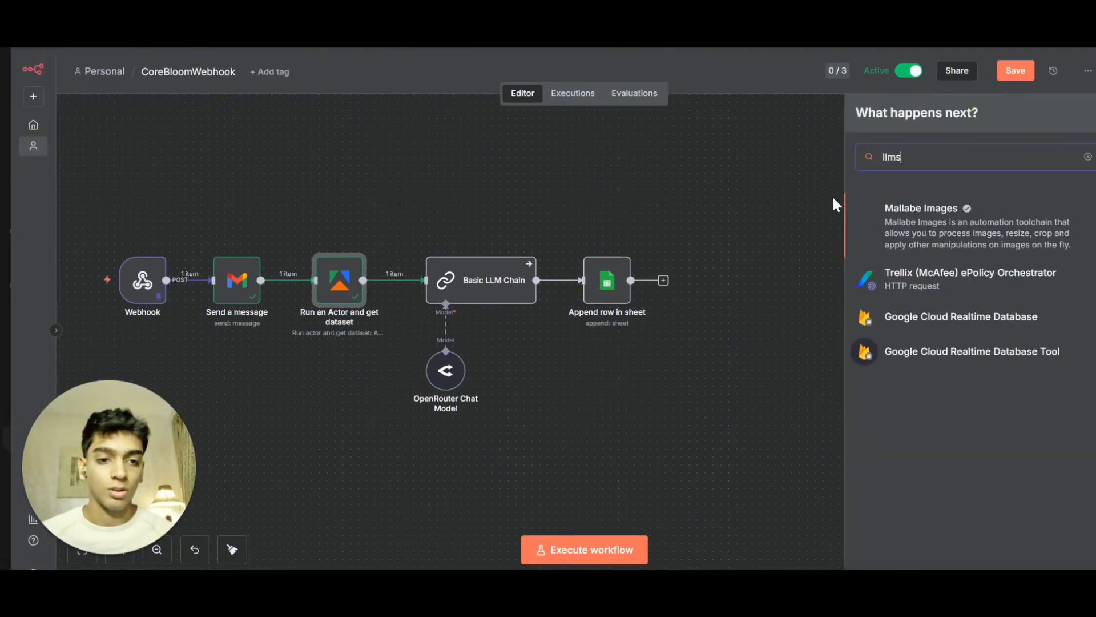
key("BackSpace")
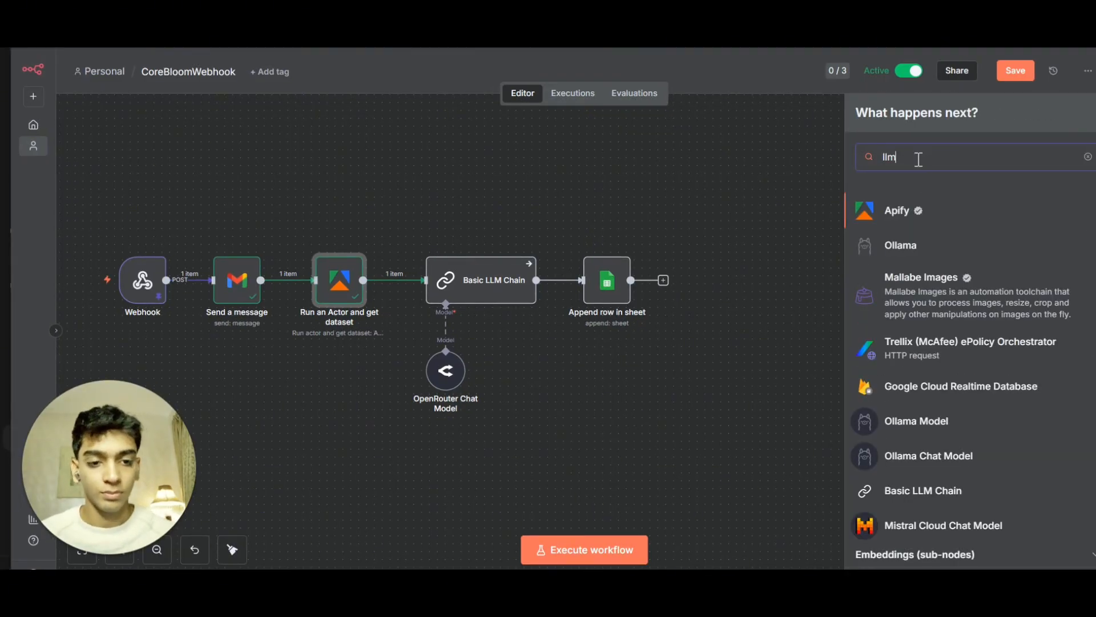
scroll(982, 434, "down", 3)
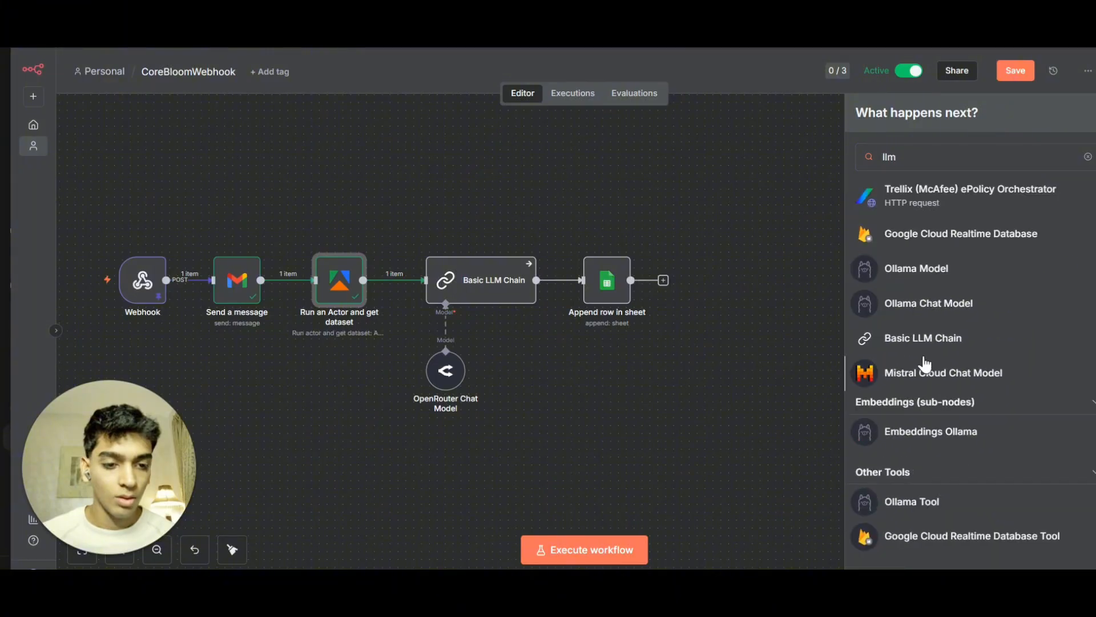
left_click(539, 370)
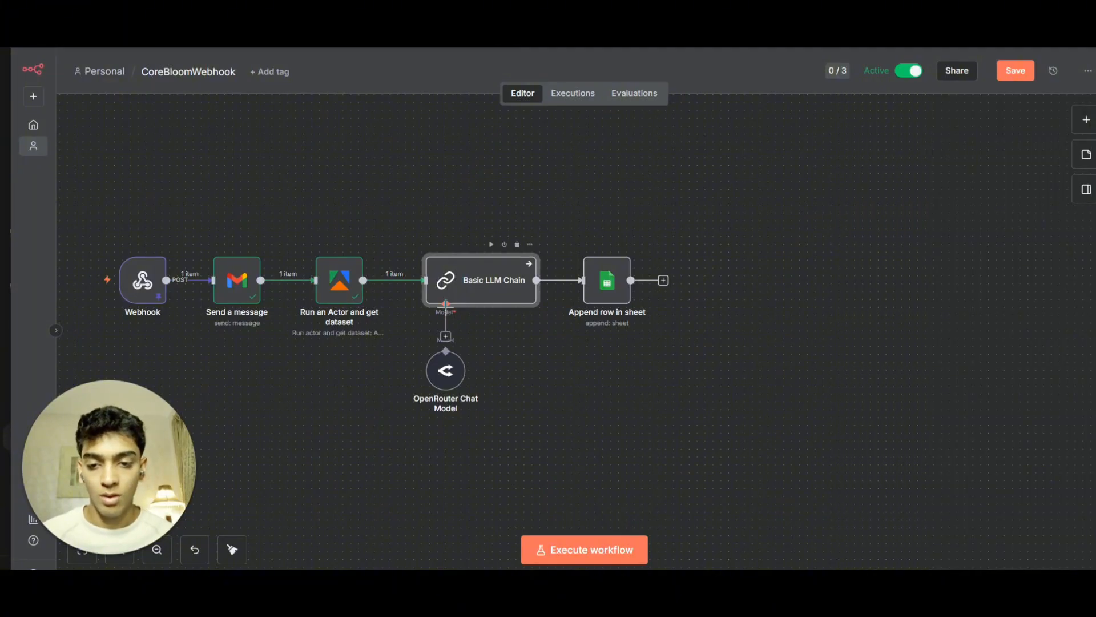
Browse the language models for the chain's model connection and move the OpenRouter Chat Model node slightly lower.
left_click(445, 338)
scroll(914, 417, "down", 5)
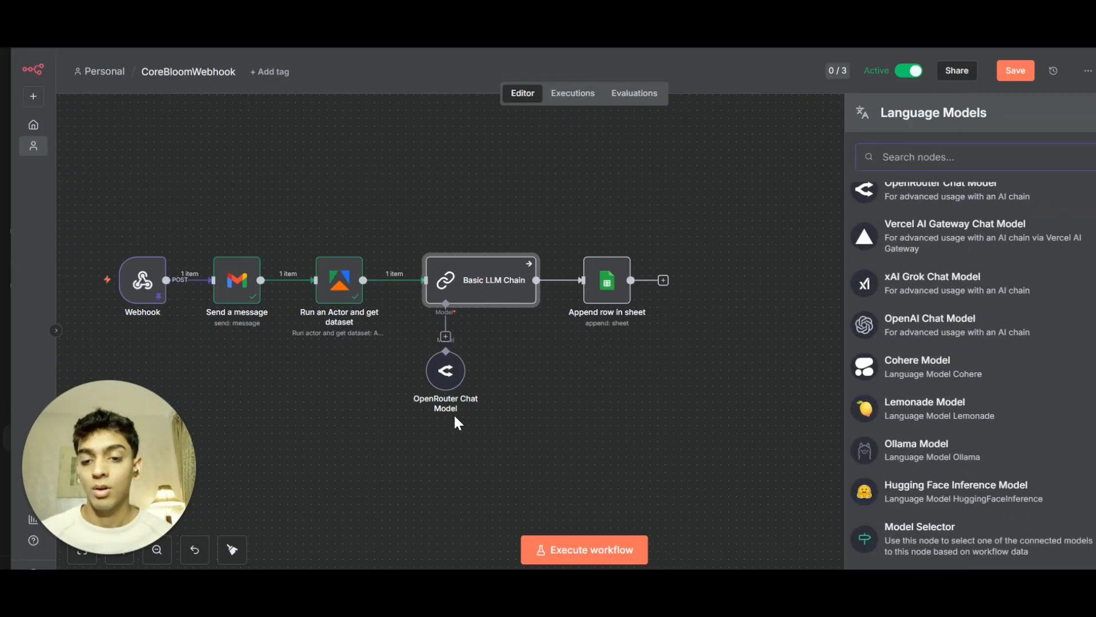
left_click_drag(435, 381, 434, 397)
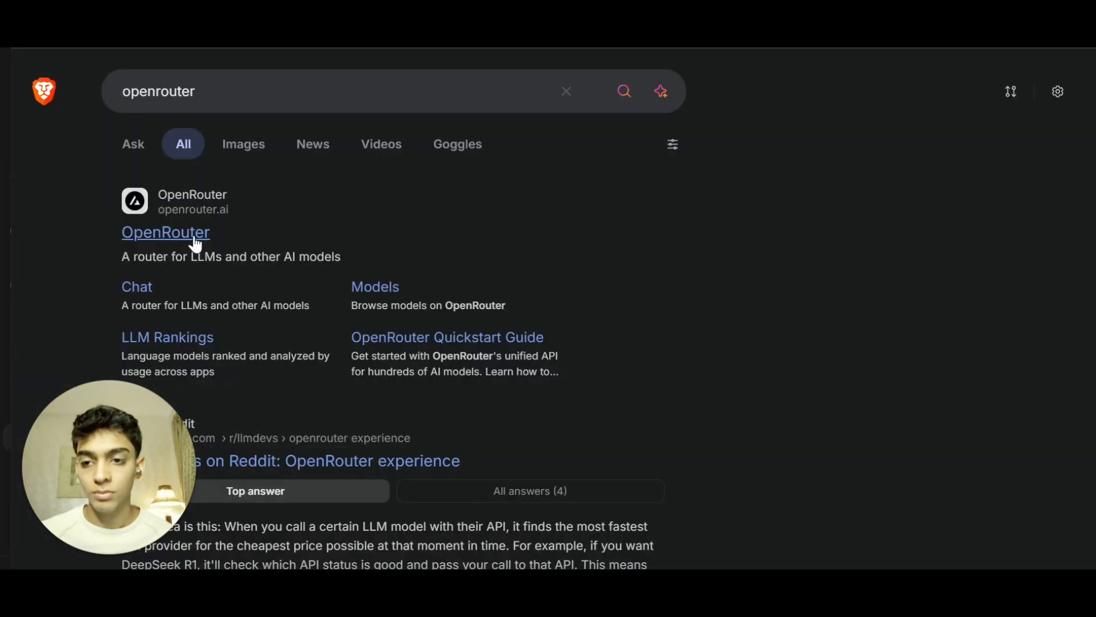
Look through the OpenRouter website's sign-up, credits and API key steps.
left_click(189, 240)
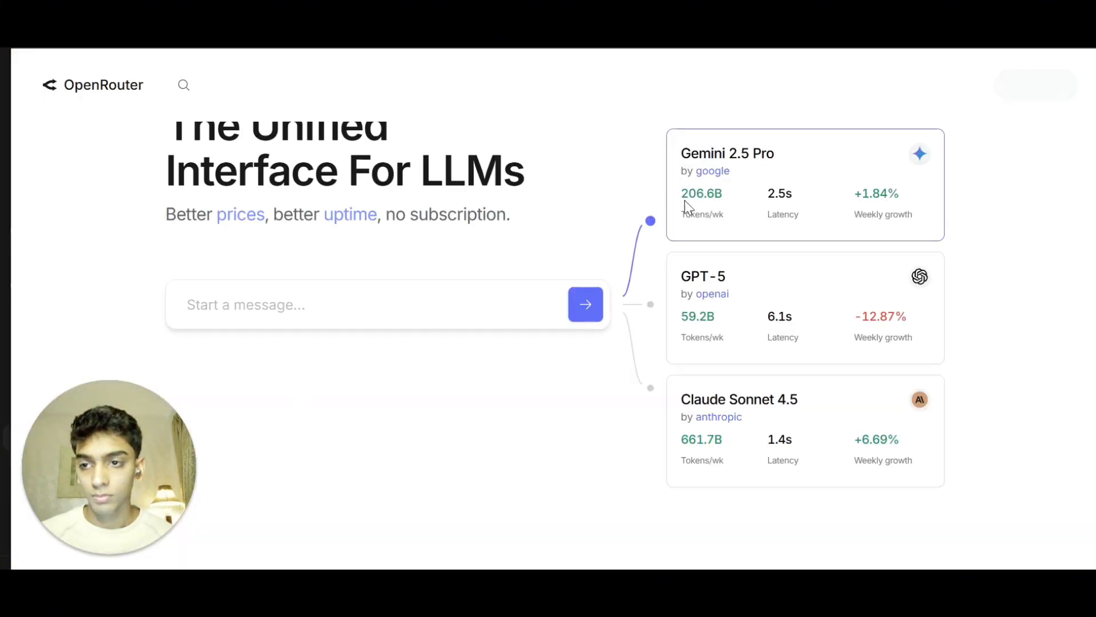
scroll(632, 255, "down", 10)
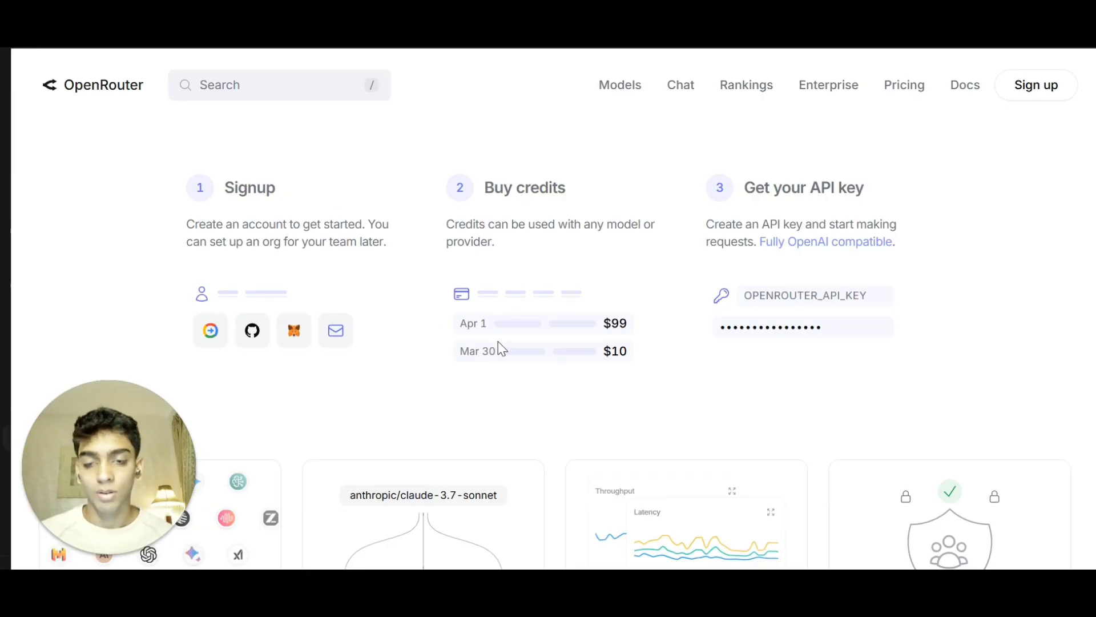
scroll(499, 343, "down", 4)
scroll(499, 344, "up", 12)
scroll(502, 350, "down", 6)
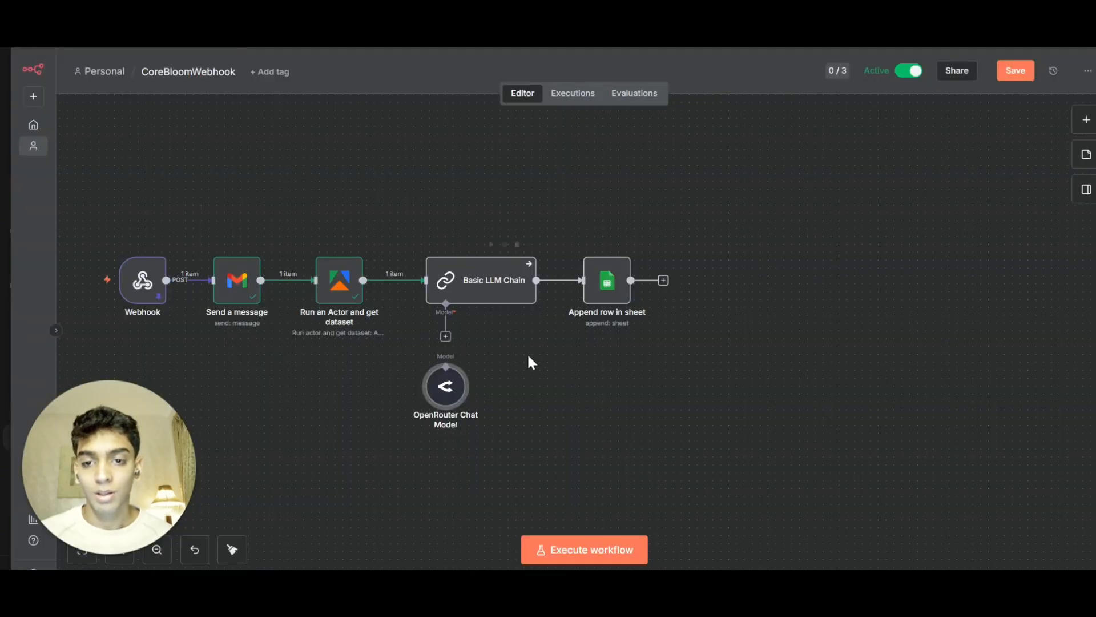
scroll(425, 386, "up", 5)
Open the OpenRouter Chat Model node and start creating a new OpenRouter credential.
double_click(455, 388)
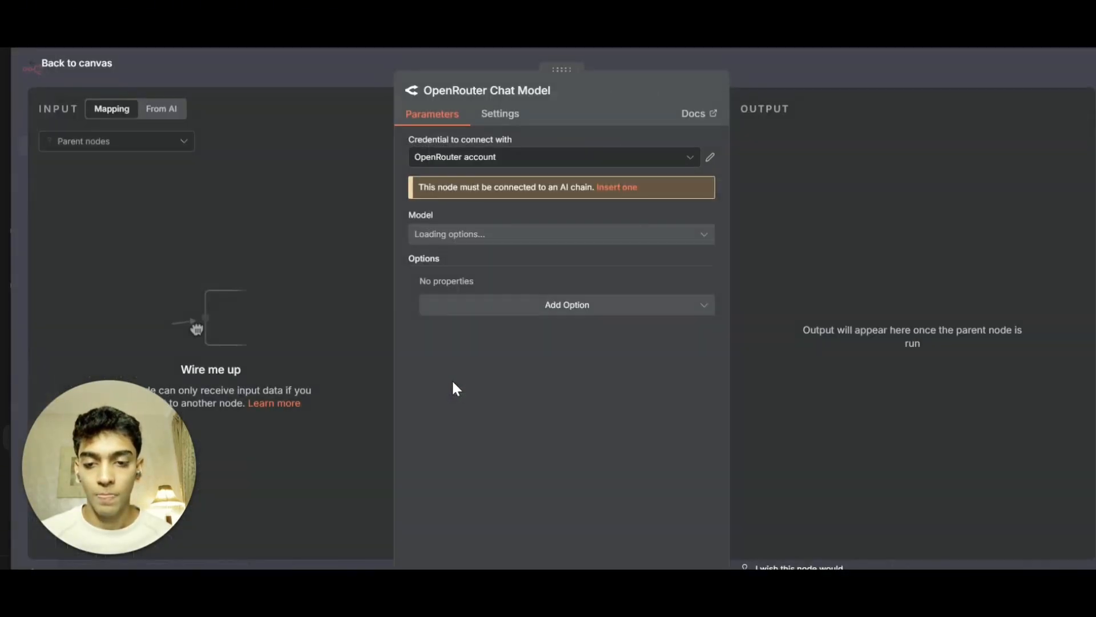
left_click(622, 157)
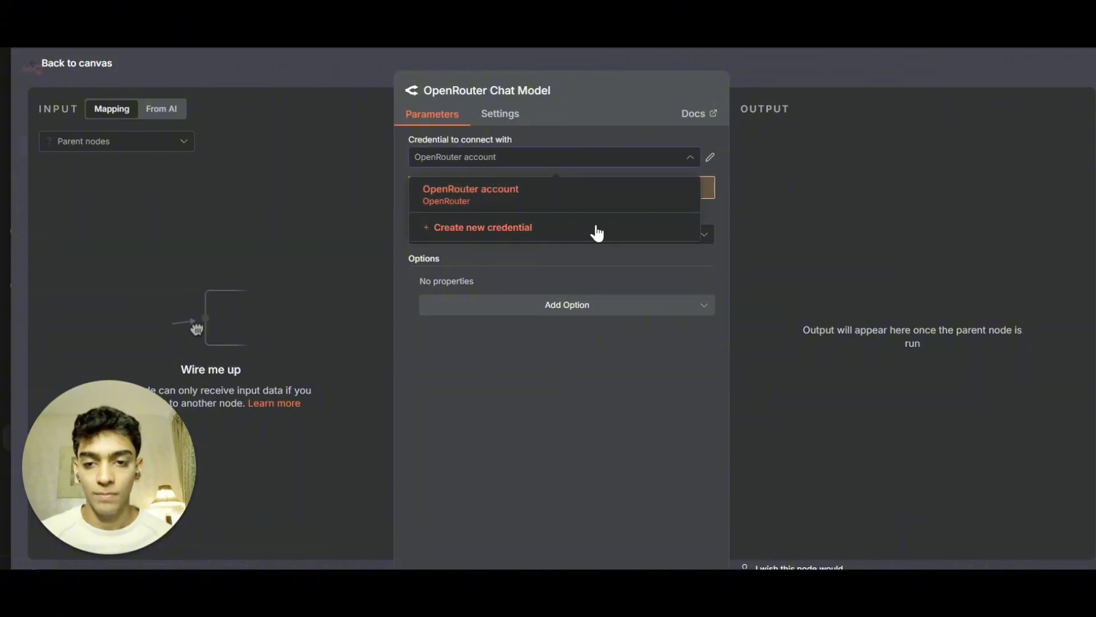
left_click(594, 228)
left_click(374, 265)
left_click(508, 65)
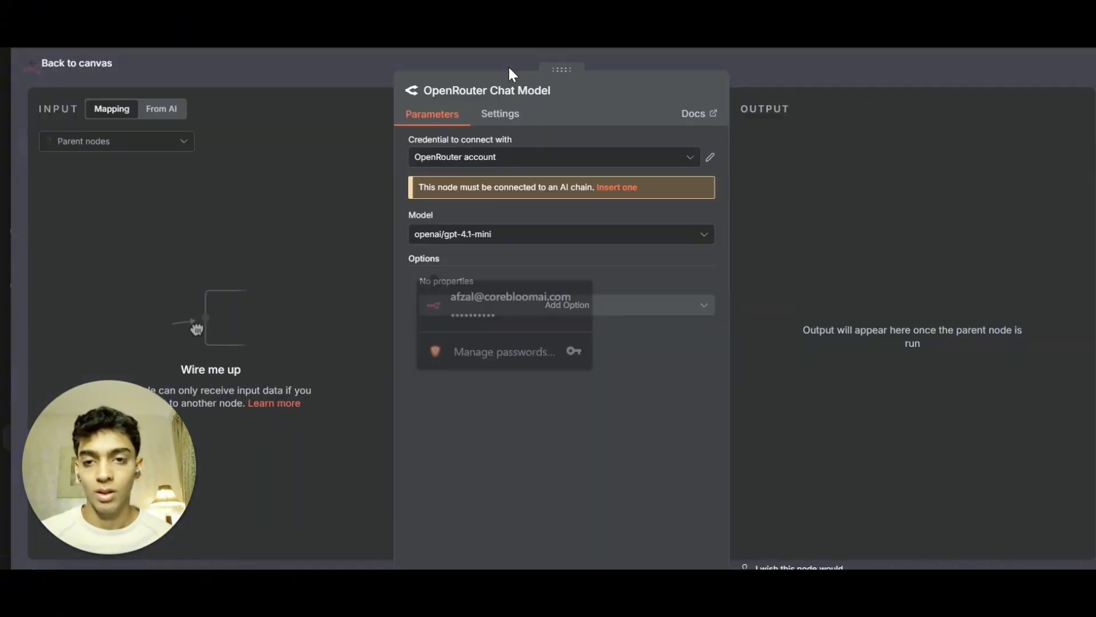
left_click(511, 55)
Set the OpenRouter Chat Model's model to openai/gpt-4o-mini.
double_click(475, 422)
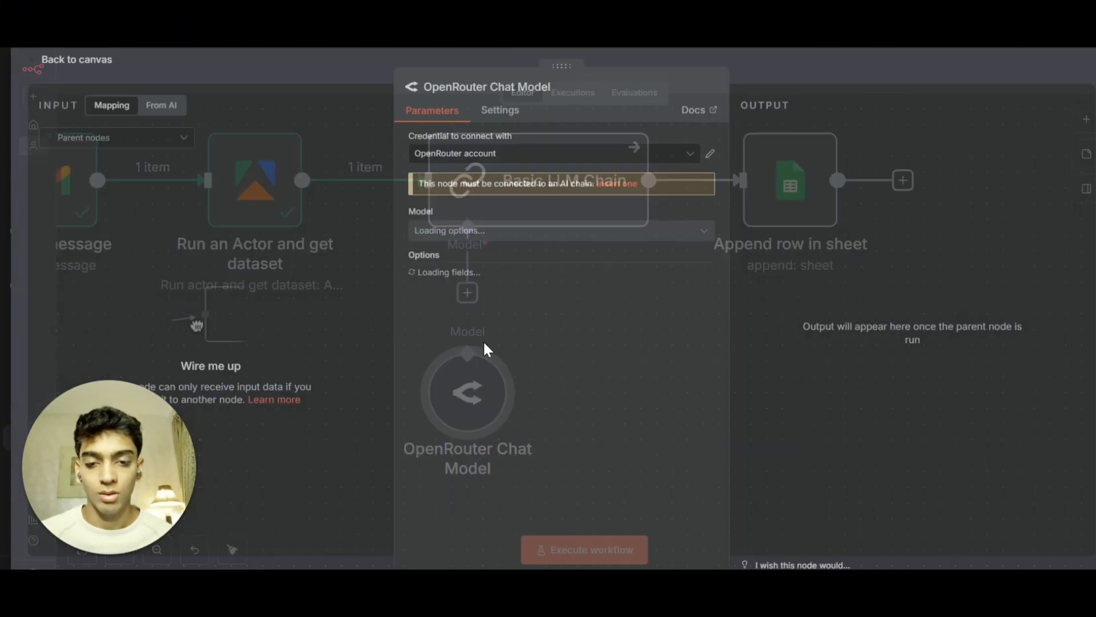
left_click(489, 234)
scroll(504, 392, "down", 6)
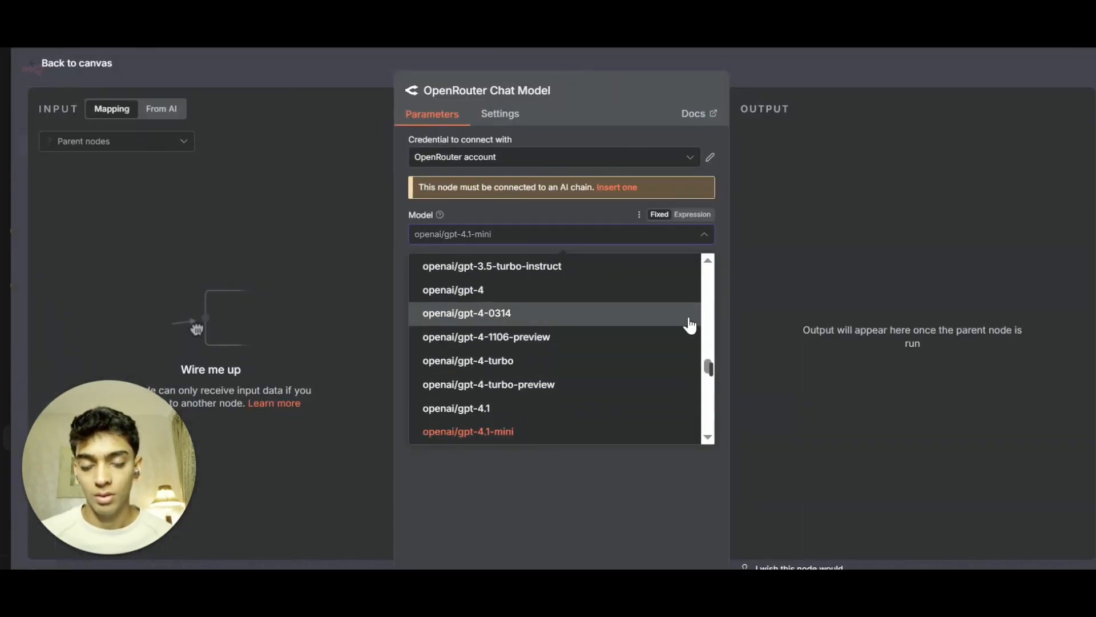
left_click_drag(710, 369, 702, 404)
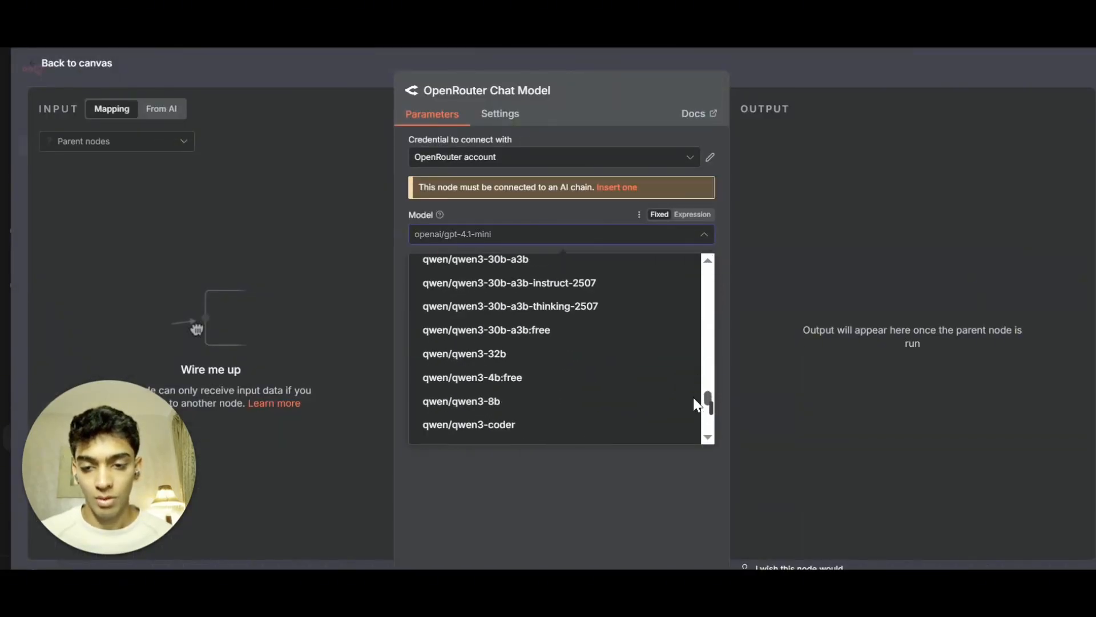
scroll(568, 376, "up", 10)
scroll(567, 376, "up", 5)
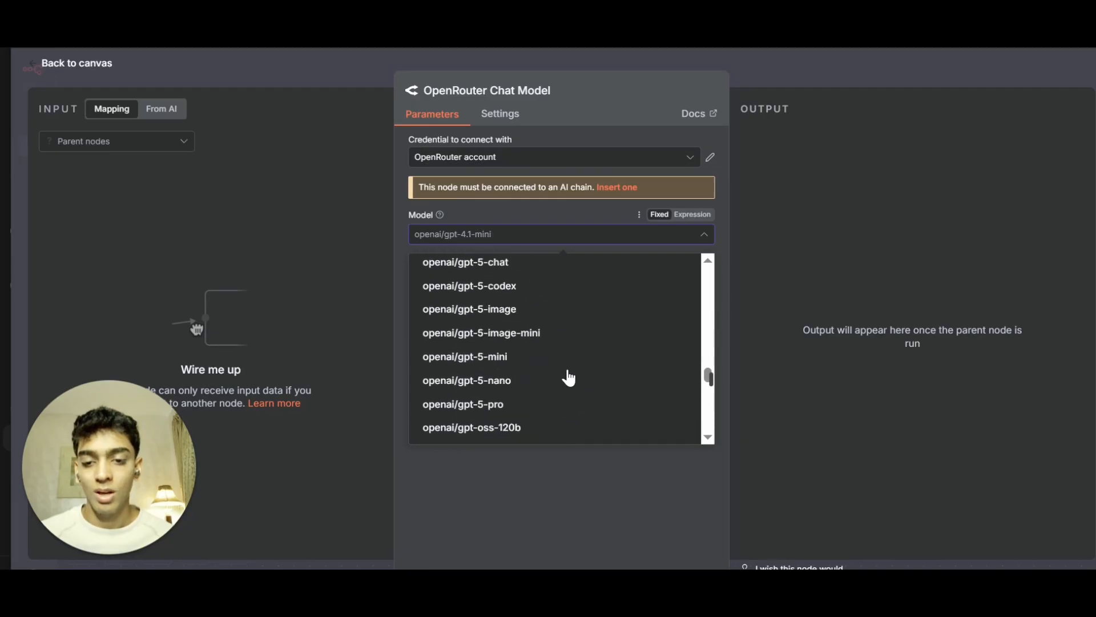
scroll(503, 377, "up", 1)
scroll(503, 377, "up", 1)
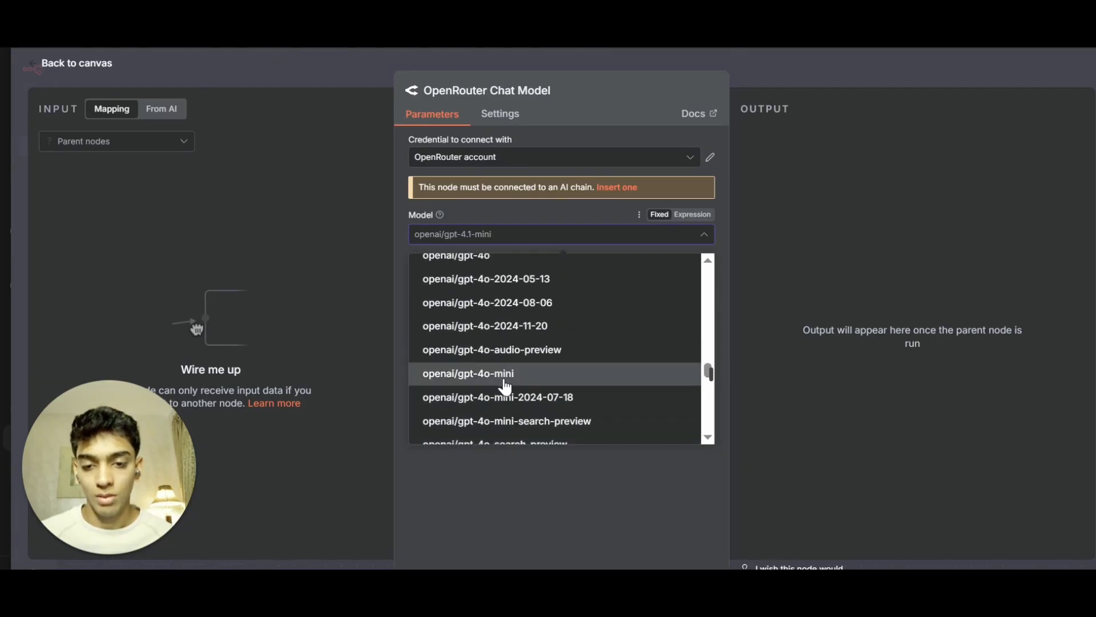
left_click(505, 376)
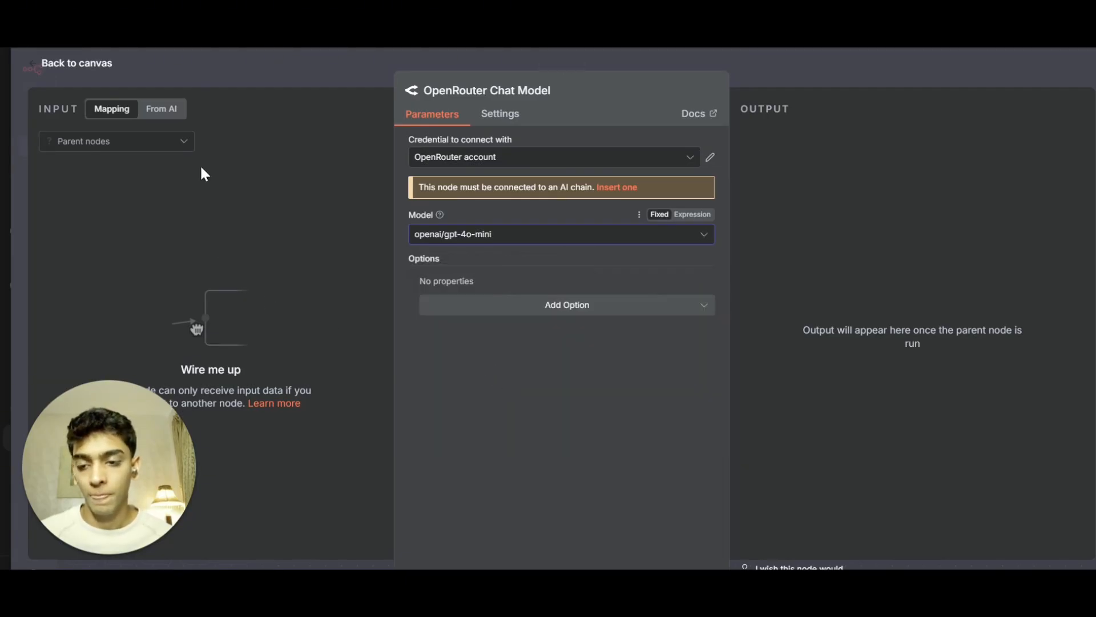
Open the Basic LLM Chain and paste a System message asking the AI to summarize the lead's company in 2-3 lines from website data.
key("Escape")
double_click(495, 274)
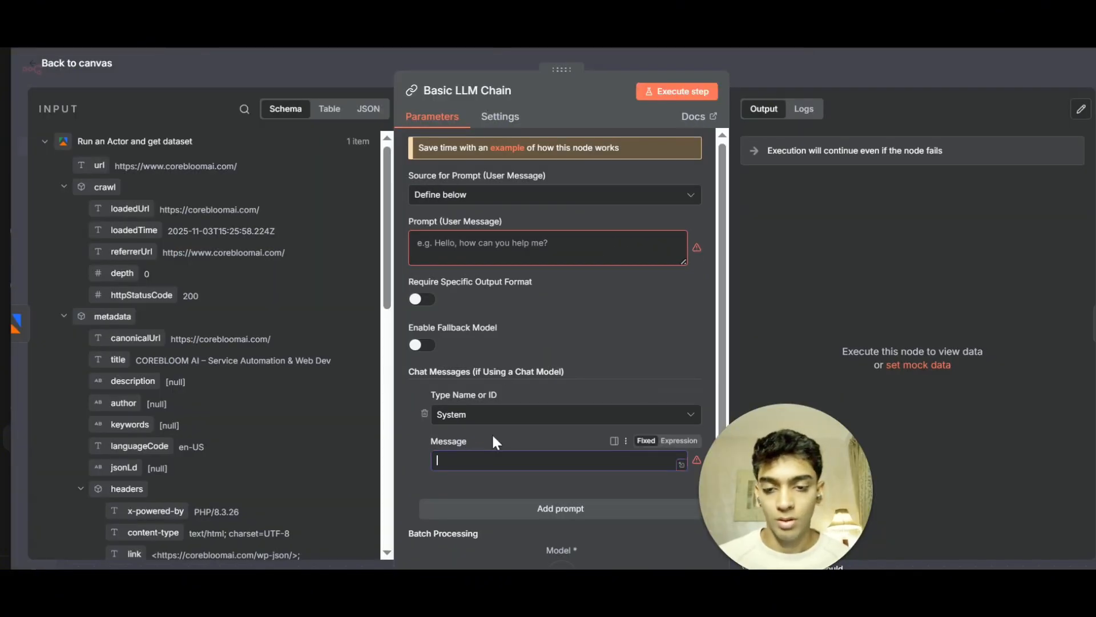
key("ctrl+v")
left_click_drag(532, 463, 376, 471)
left_click(507, 460)
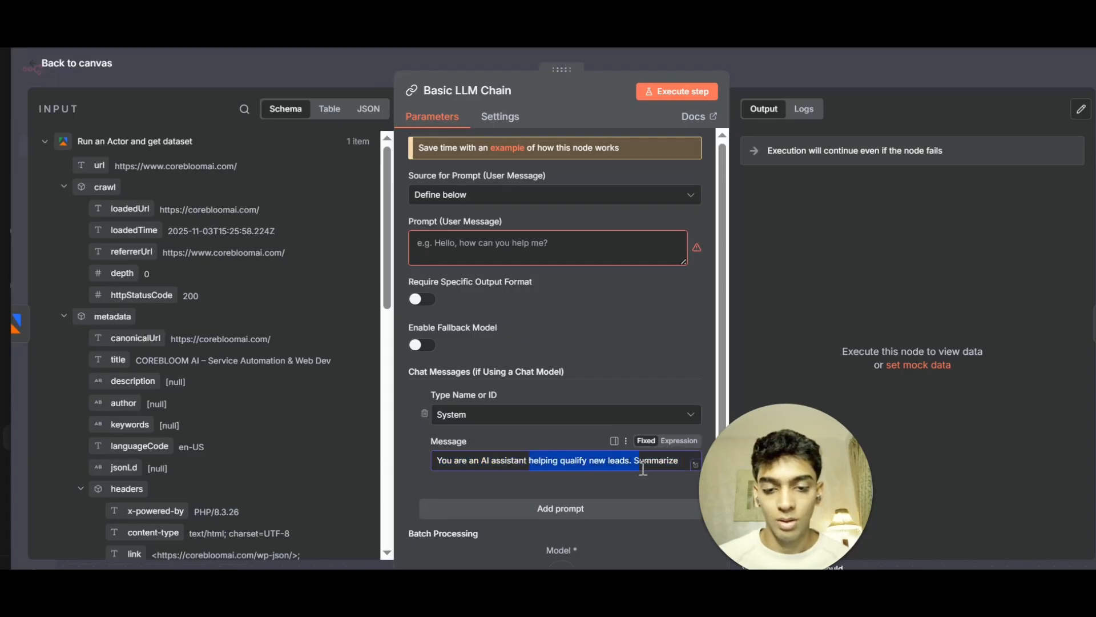
left_click_drag(674, 461, 694, 474)
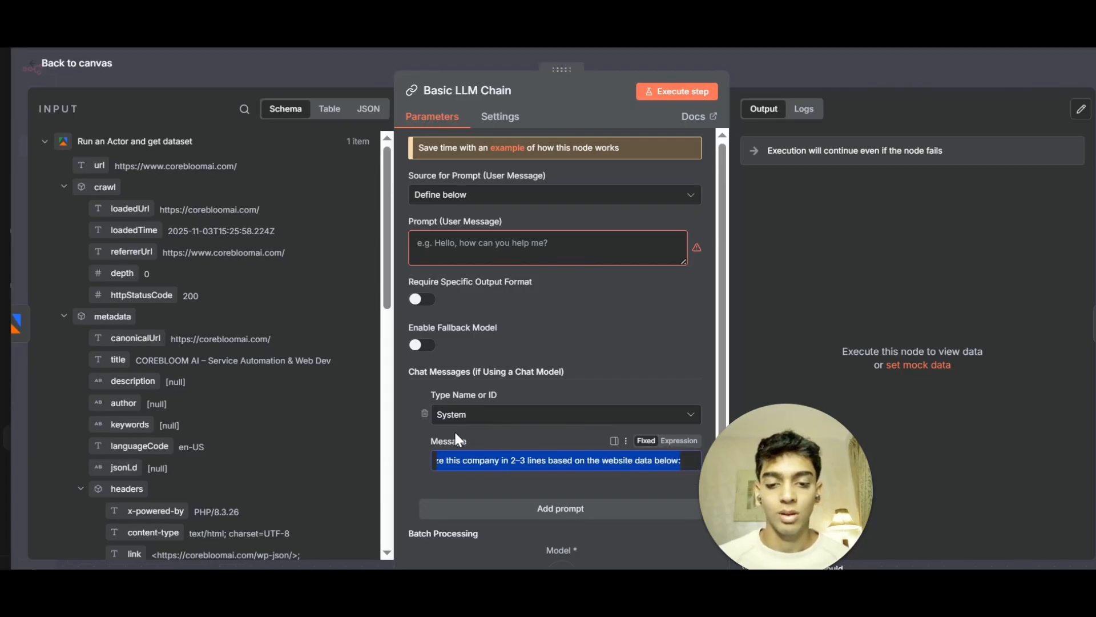
Map the crawled page's text field into the Prompt (User Message) as {{ $json.text }}.
left_click(468, 243)
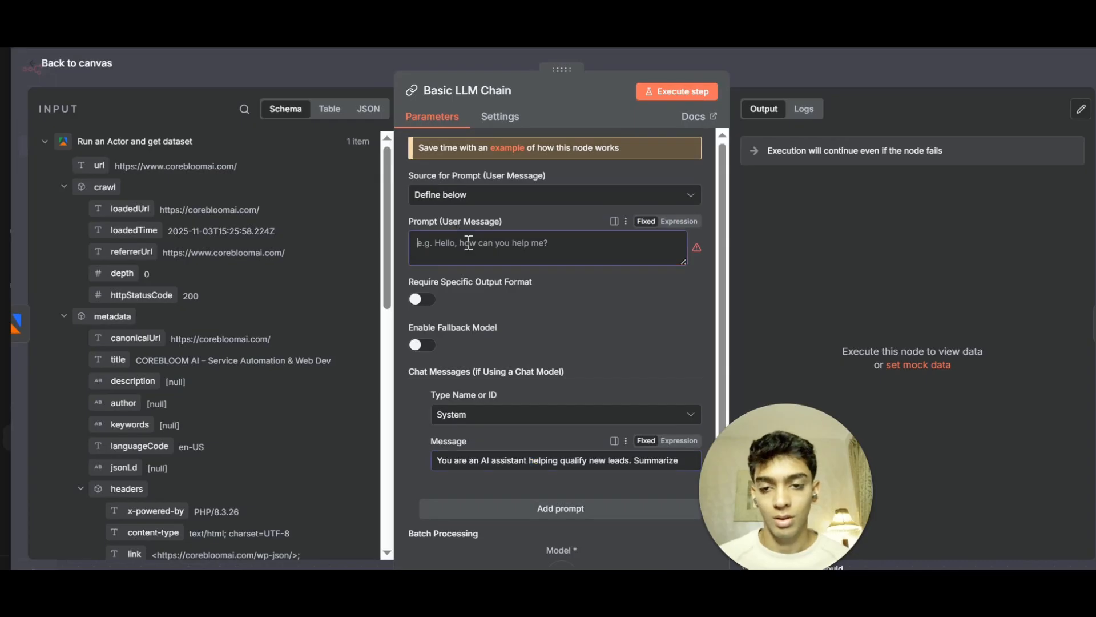
scroll(198, 414, "down", 3)
scroll(198, 413, "up", 3)
scroll(197, 425, "down", 10)
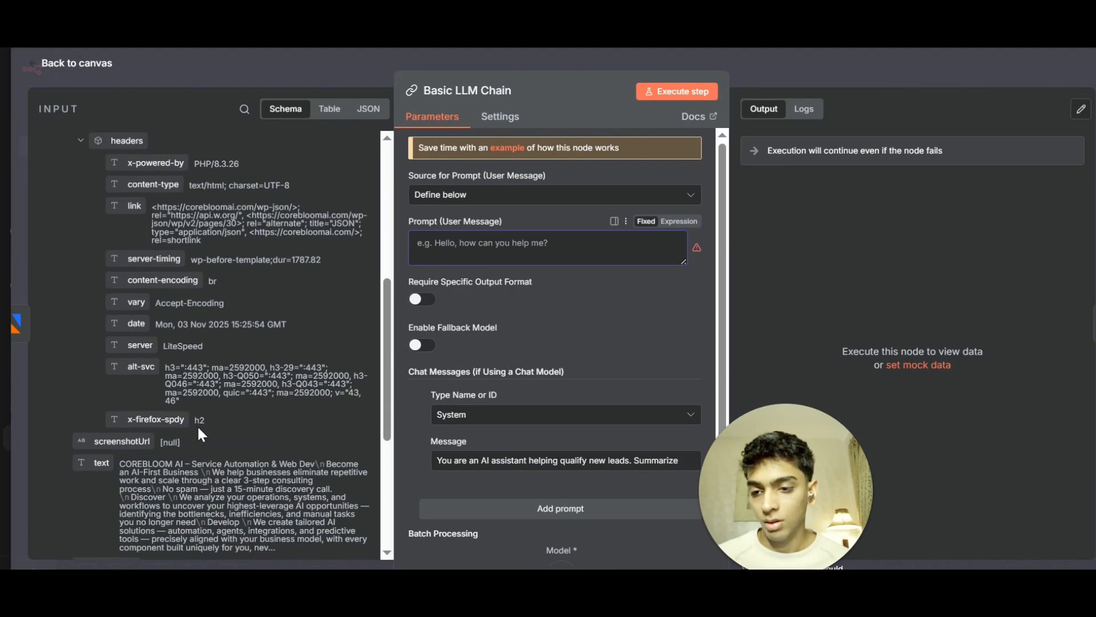
left_click_drag(94, 289, 451, 241)
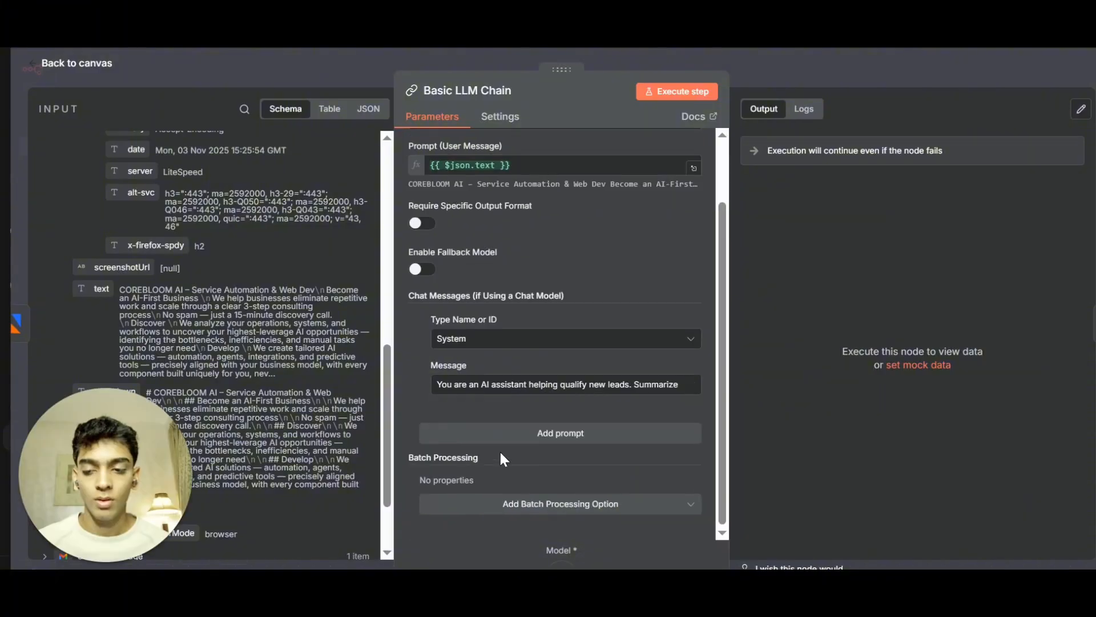
scroll(604, 171, "up", 2)
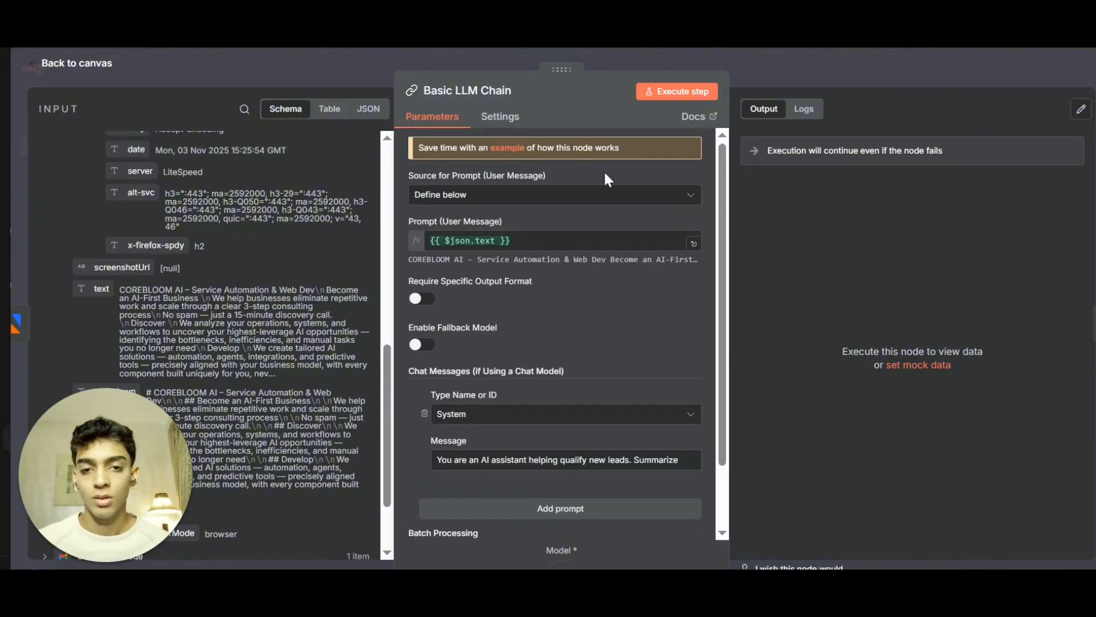
Execute the Basic LLM Chain step and return to the workflow canvas.
left_click(669, 100)
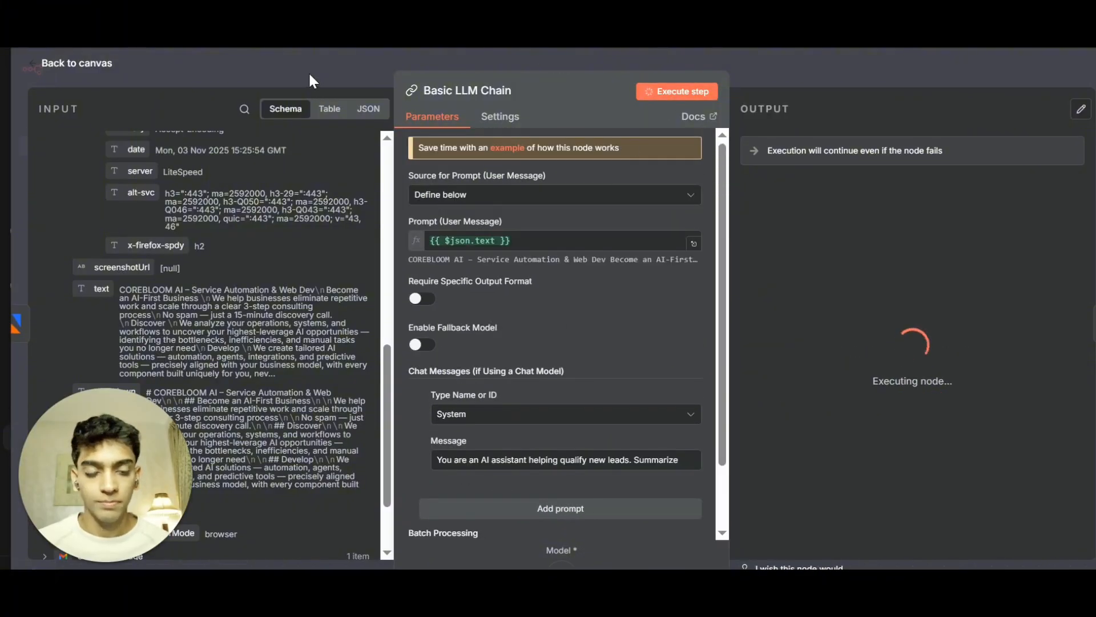
left_click(309, 73)
scroll(497, 392, "down", 2)
scroll(501, 394, "down", 1)
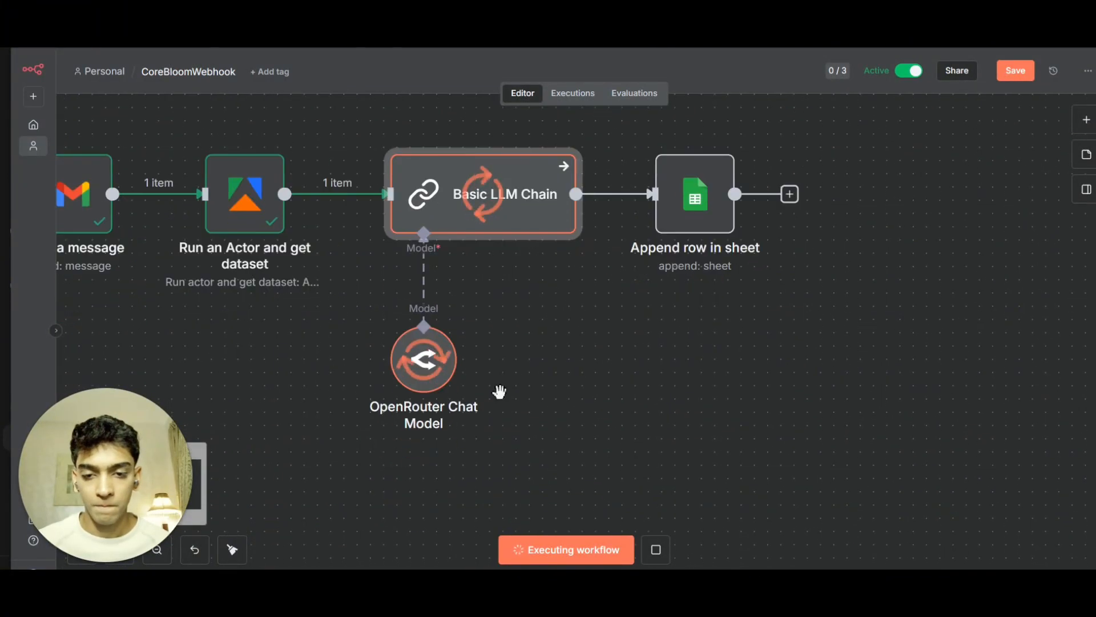
scroll(500, 394, "down", 4)
left_click_drag(362, 386, 435, 419)
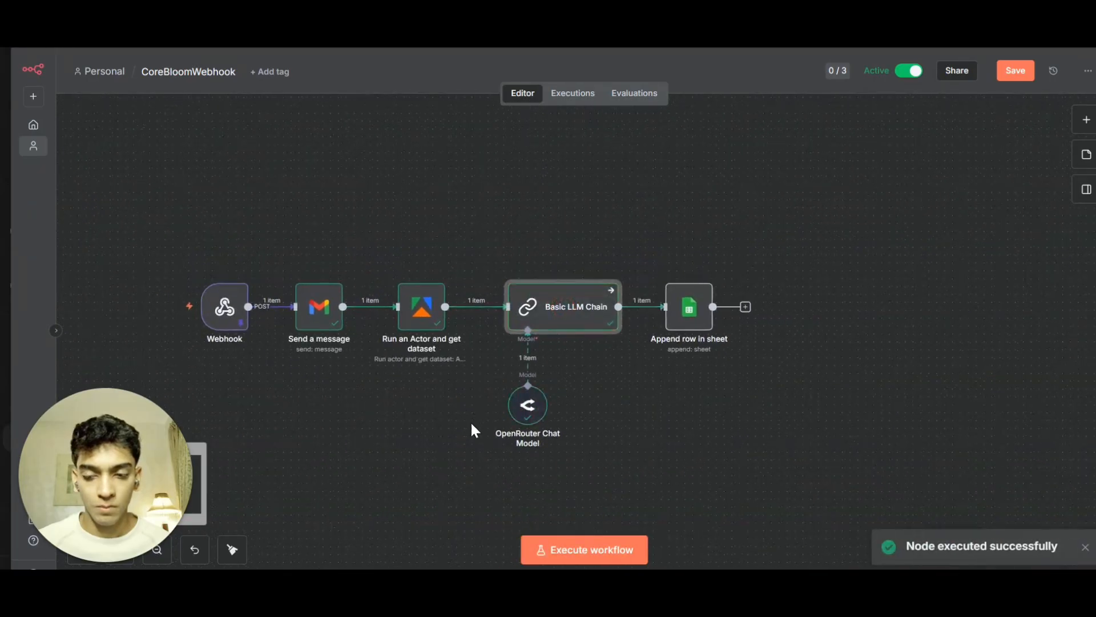
Open the Basic LLM Chain to review its generated summary output.
double_click(562, 313)
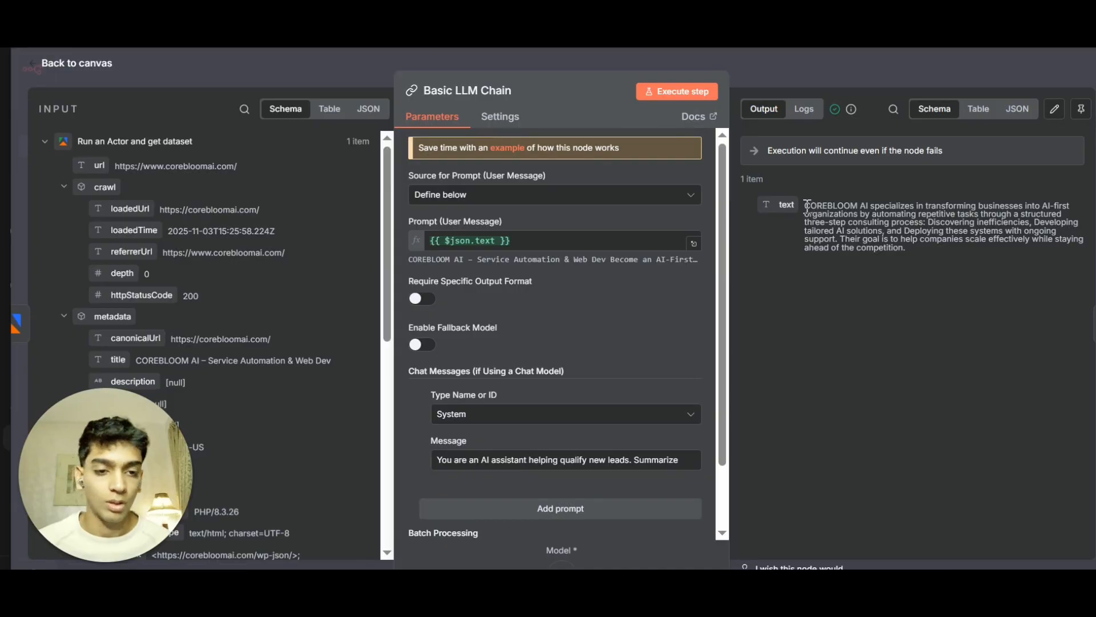
left_click(898, 249)
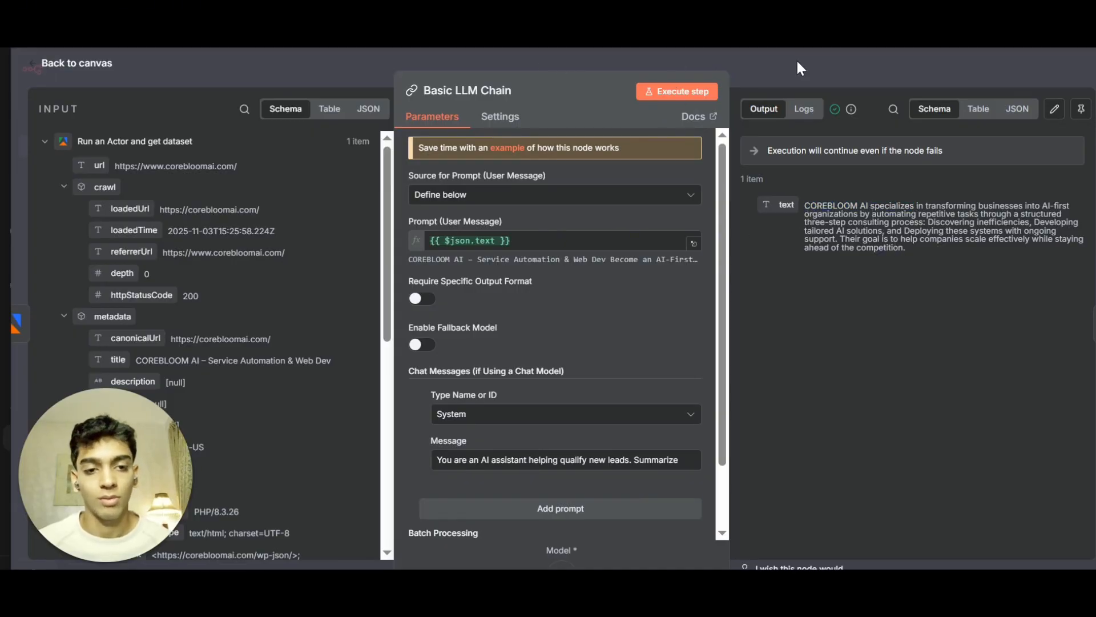
left_click(765, 75)
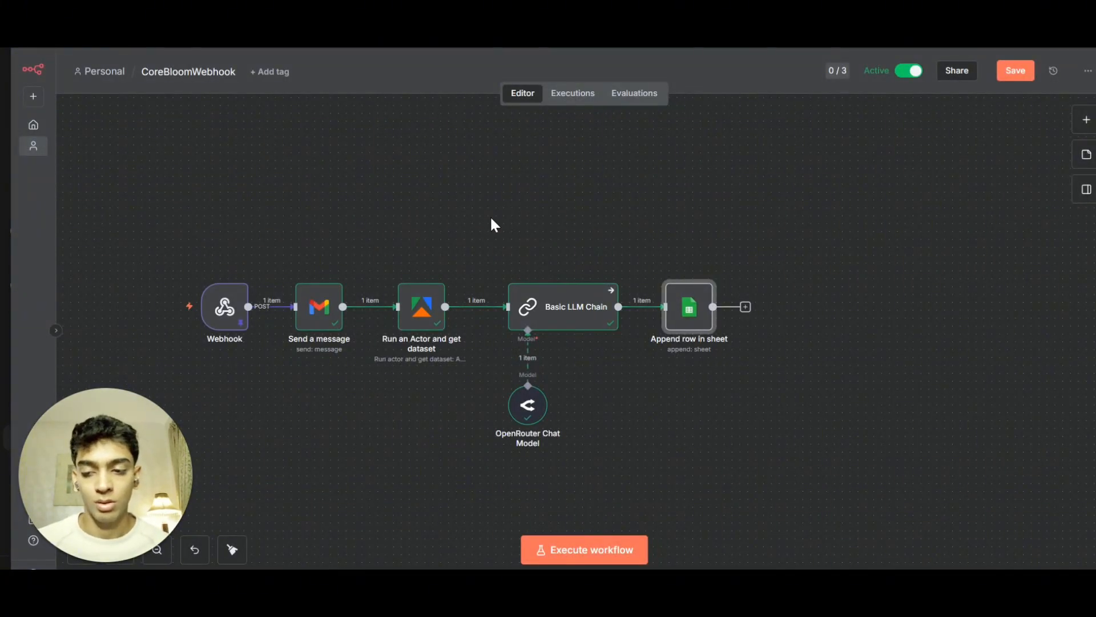
key("Tab")
type("sheet")
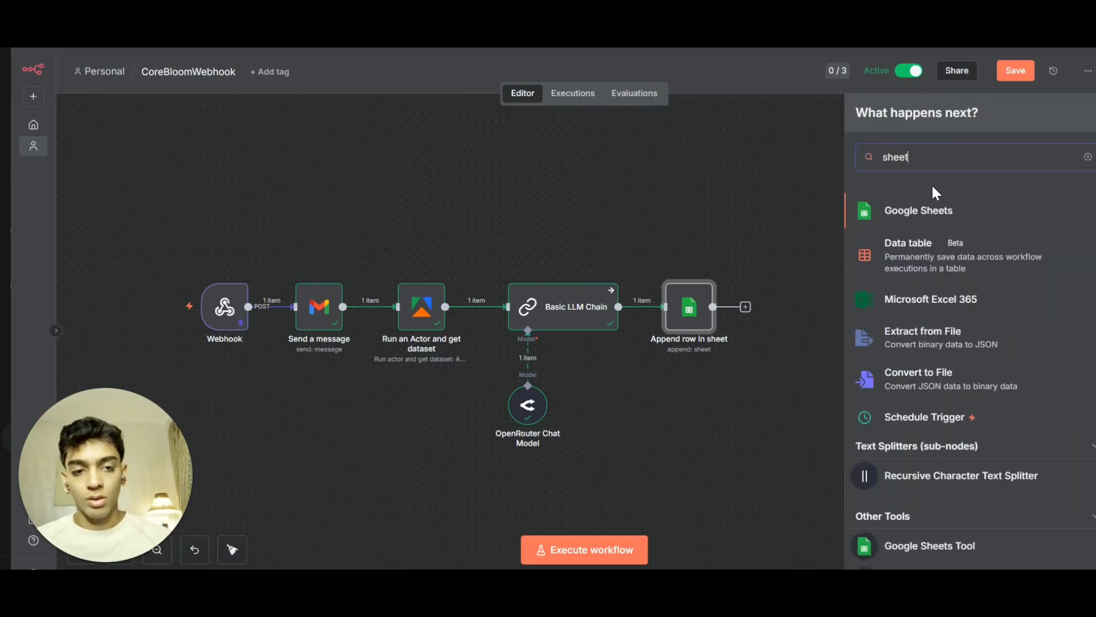
left_click(895, 215)
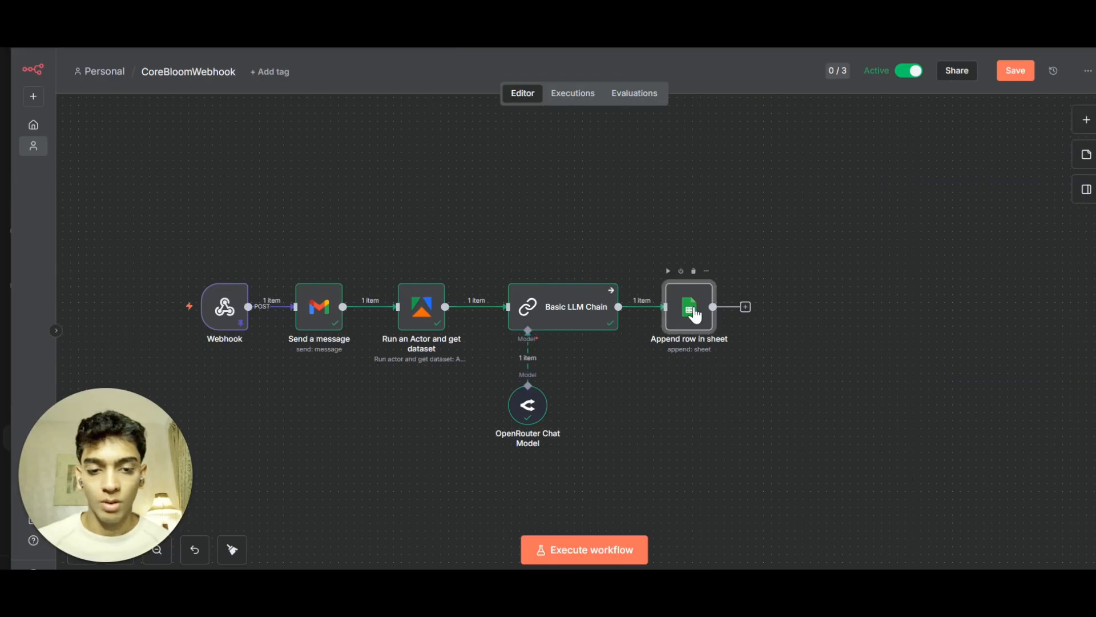
Open the Append row in sheet node and start creating a new Google Sheets OAuth2 credential.
double_click(690, 321)
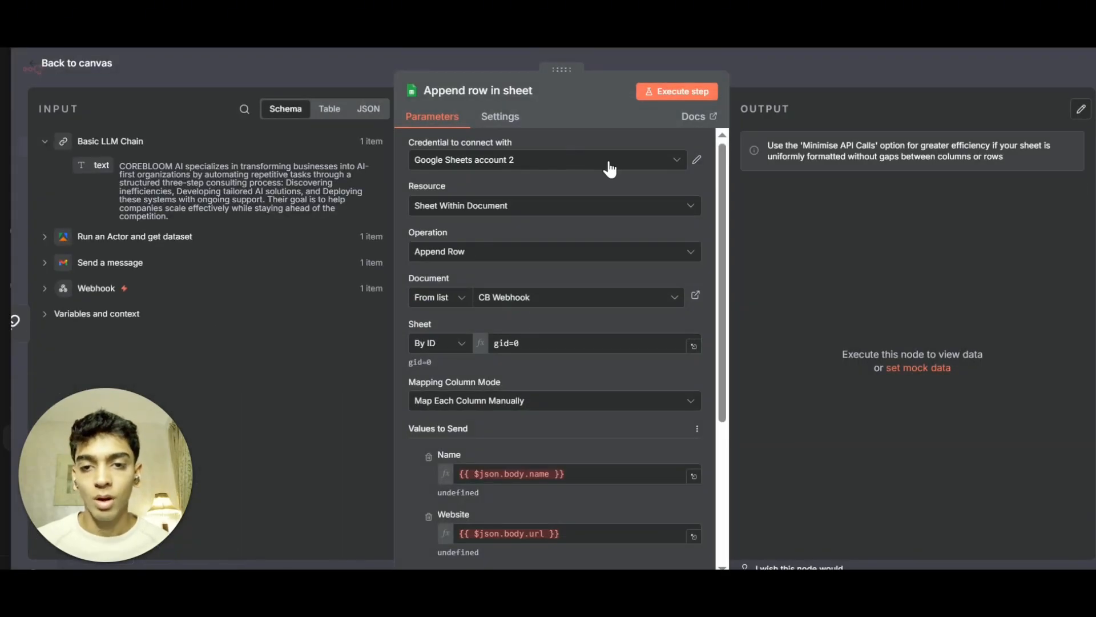
left_click(662, 163)
left_click(511, 267)
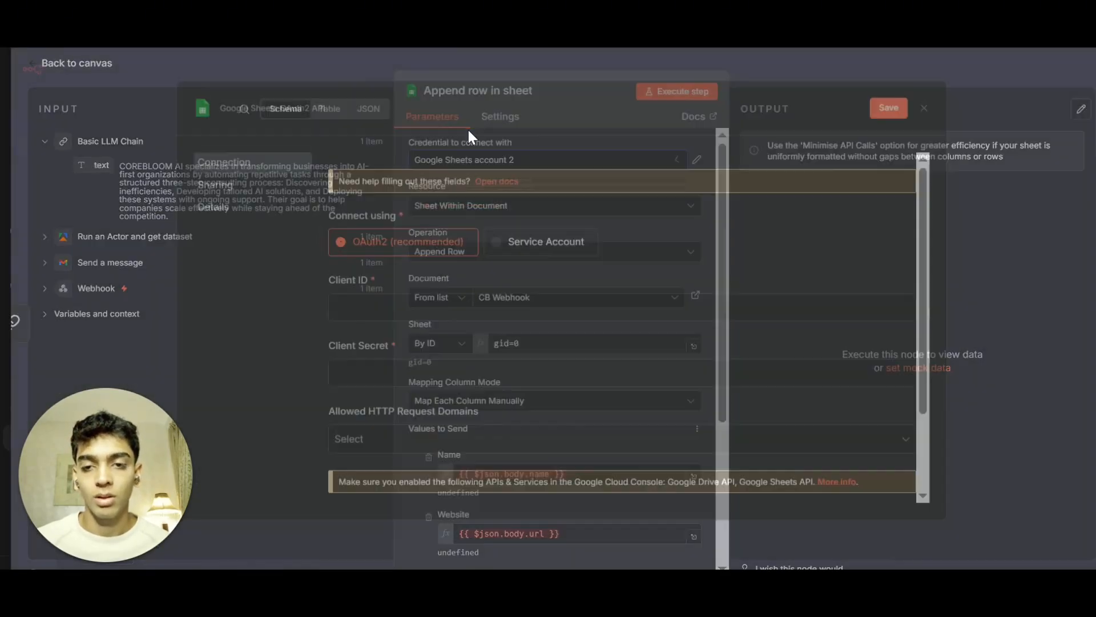
left_click(435, 399)
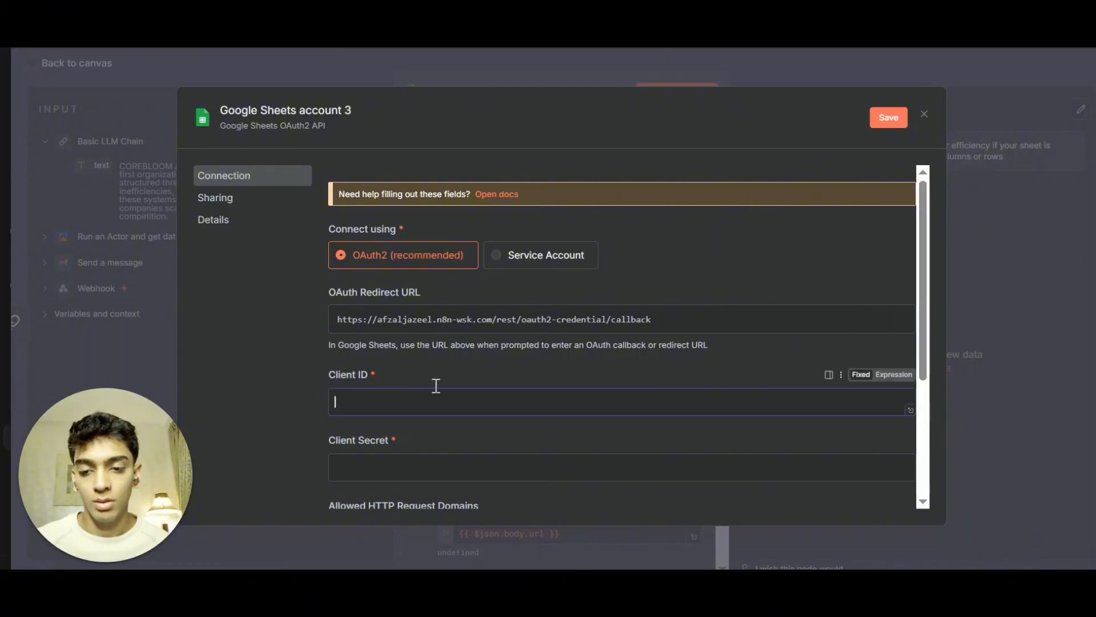
scroll(428, 342, "down", 3)
left_click(420, 268)
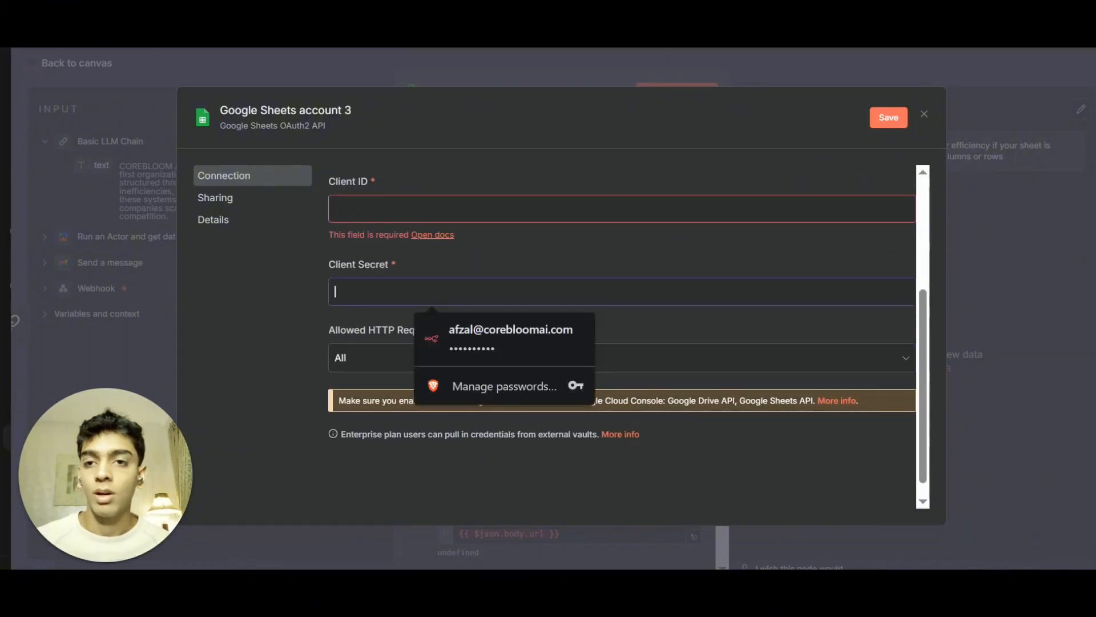
Switch to Google Cloud and search for and open the Google Sheets API details.
left_click(496, 22)
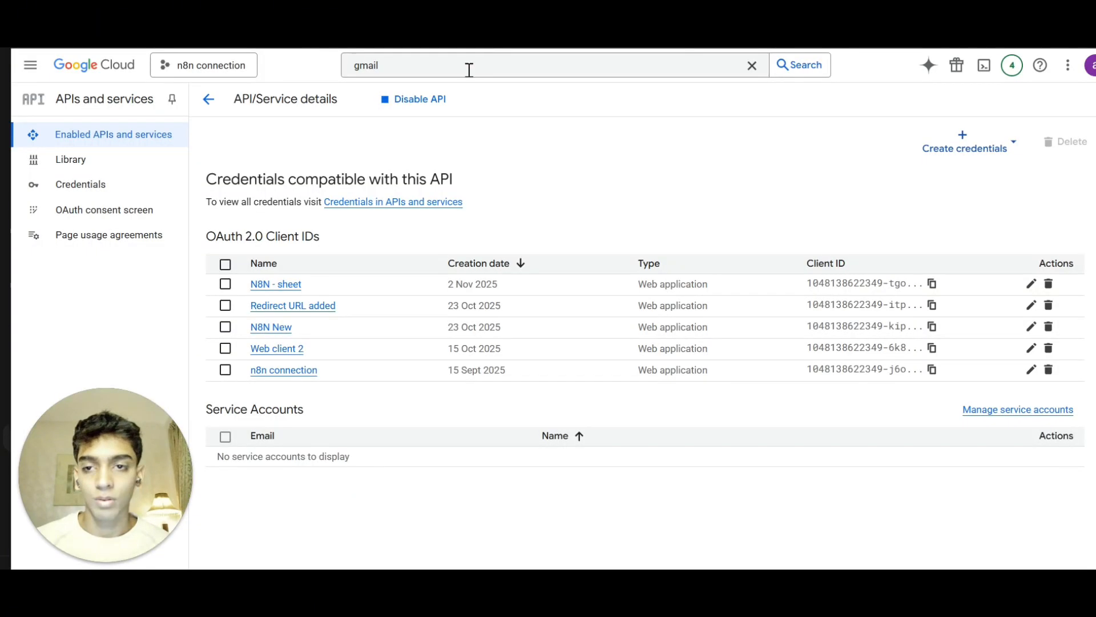
left_click(393, 68)
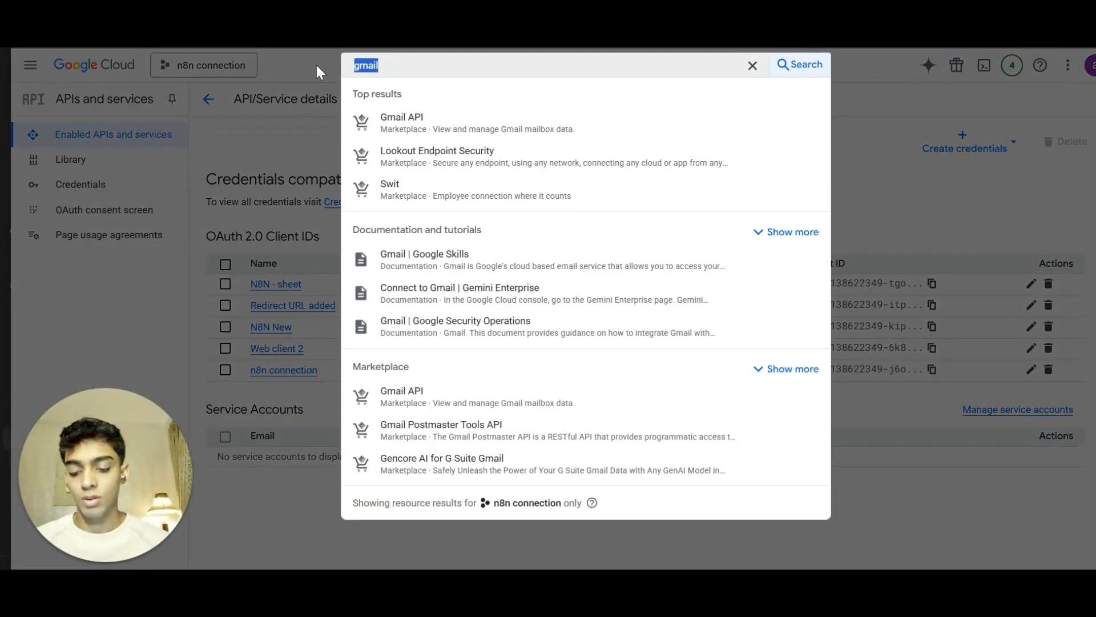
type("sheet")
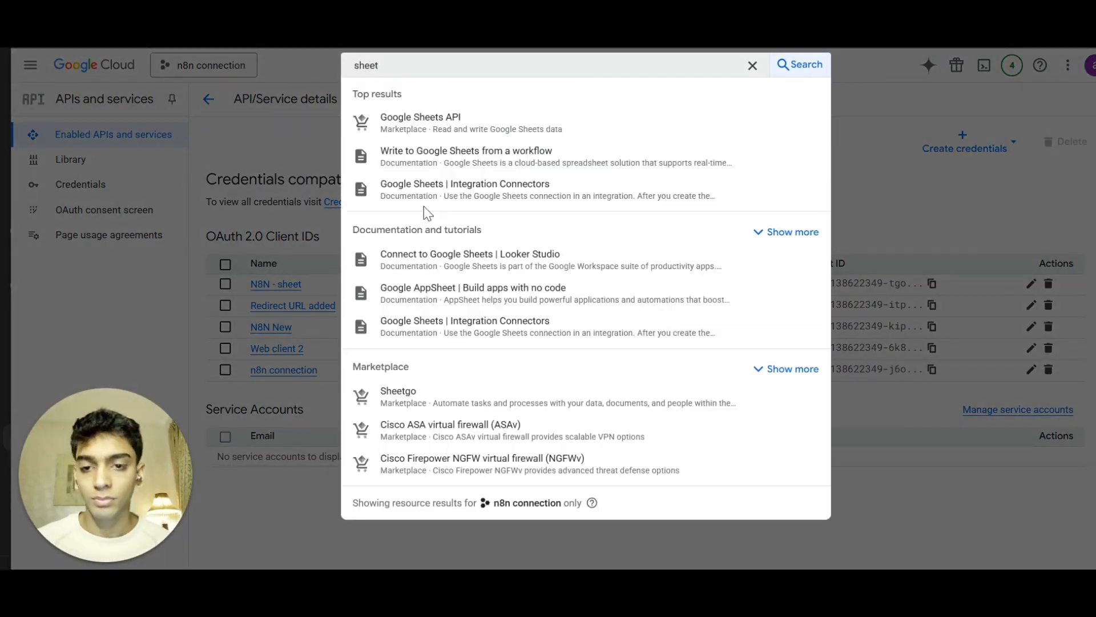
left_click(413, 127)
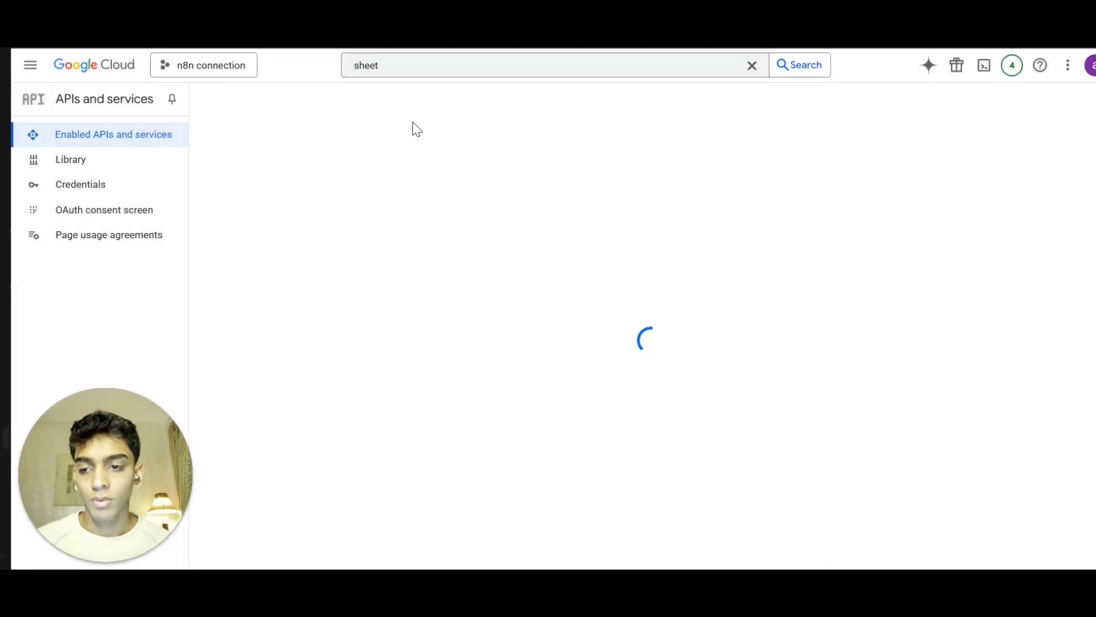
scroll(408, 284, "down", 2)
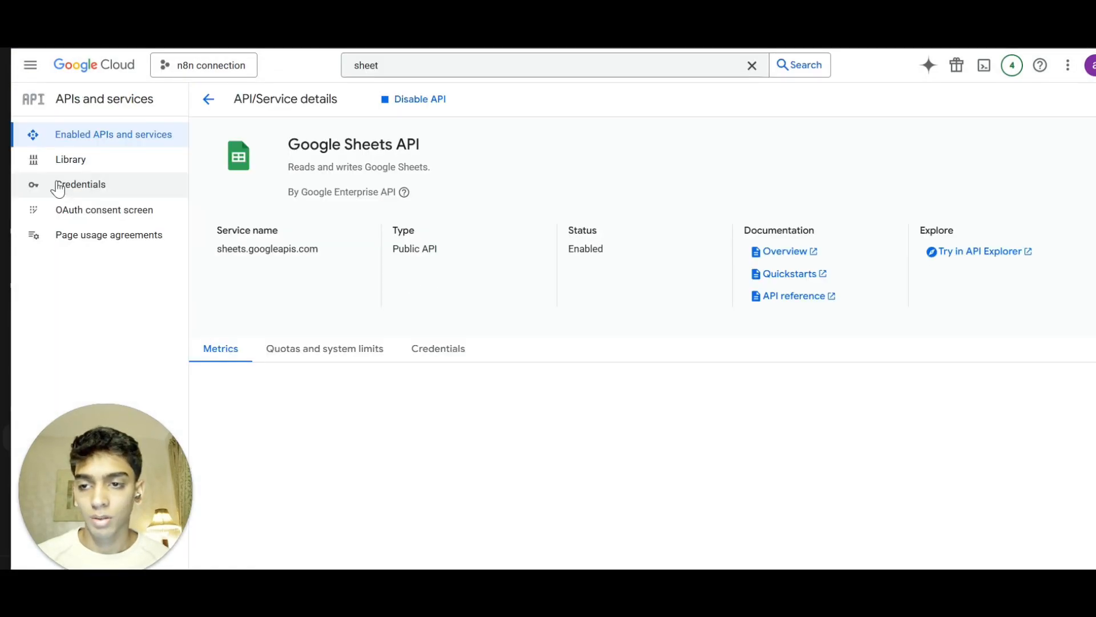
left_click(59, 185)
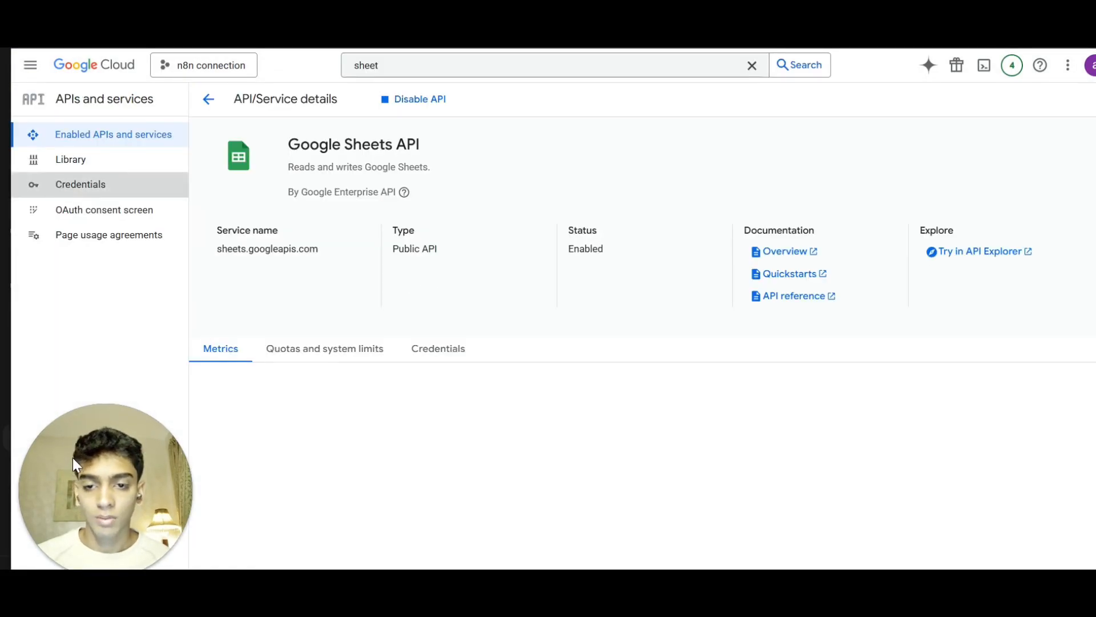
Start creating a new OAuth client ID for a Web application named Web client 6.
left_click(388, 109)
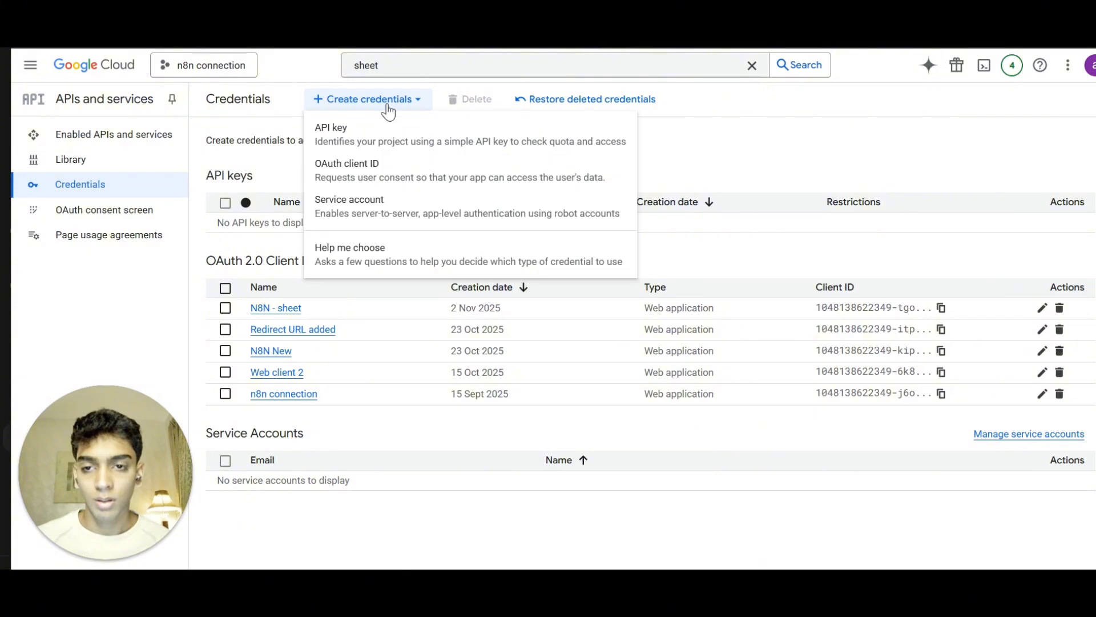
left_click(361, 183)
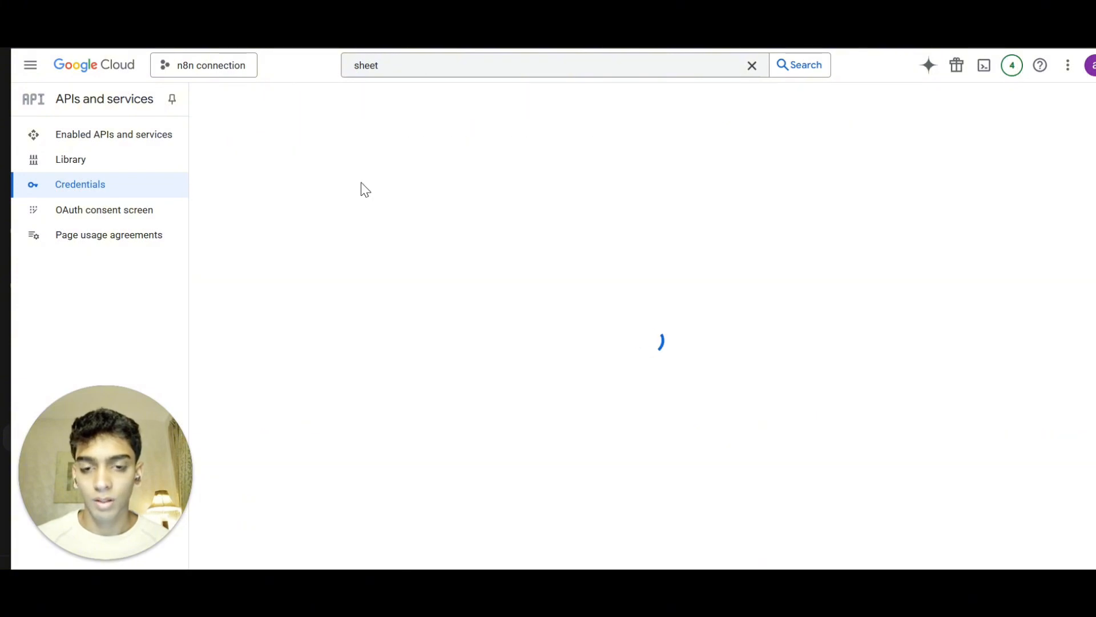
left_click(294, 226)
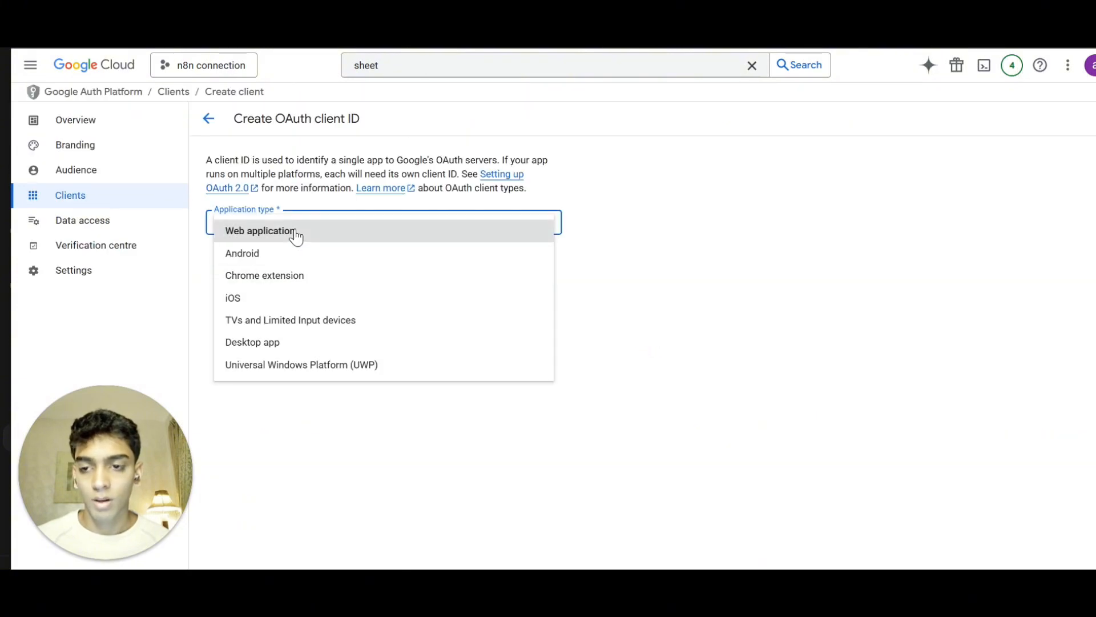
left_click(294, 231)
scroll(559, 225, "down", 2)
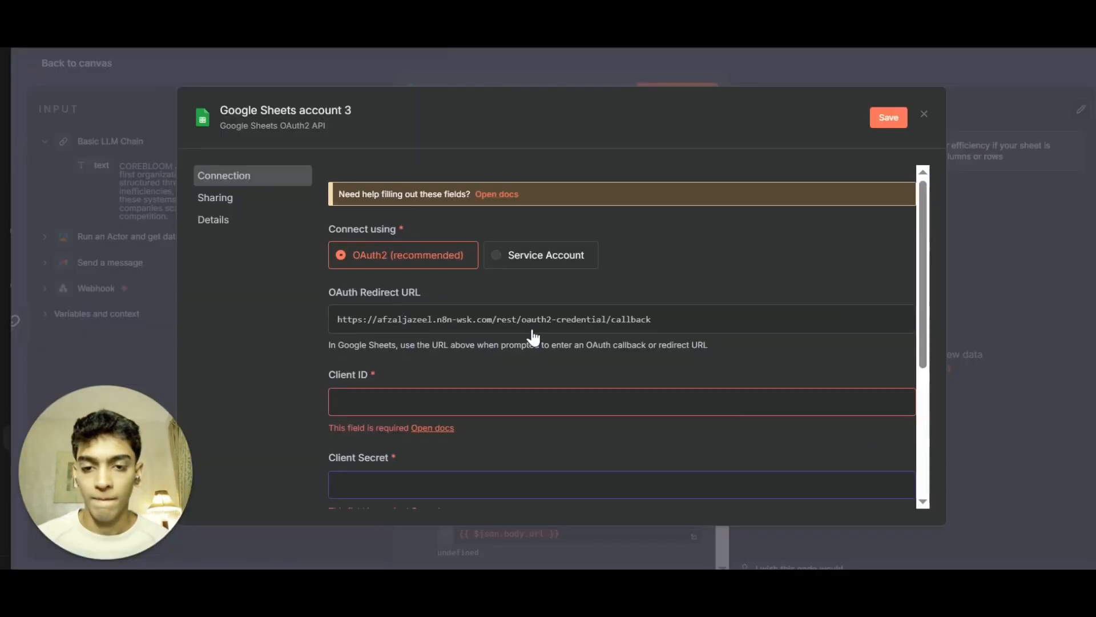
Copy the OAuth Redirect URL from the n8n credential and add it as an authorised redirect URI.
left_click(831, 319)
left_click(831, 319)
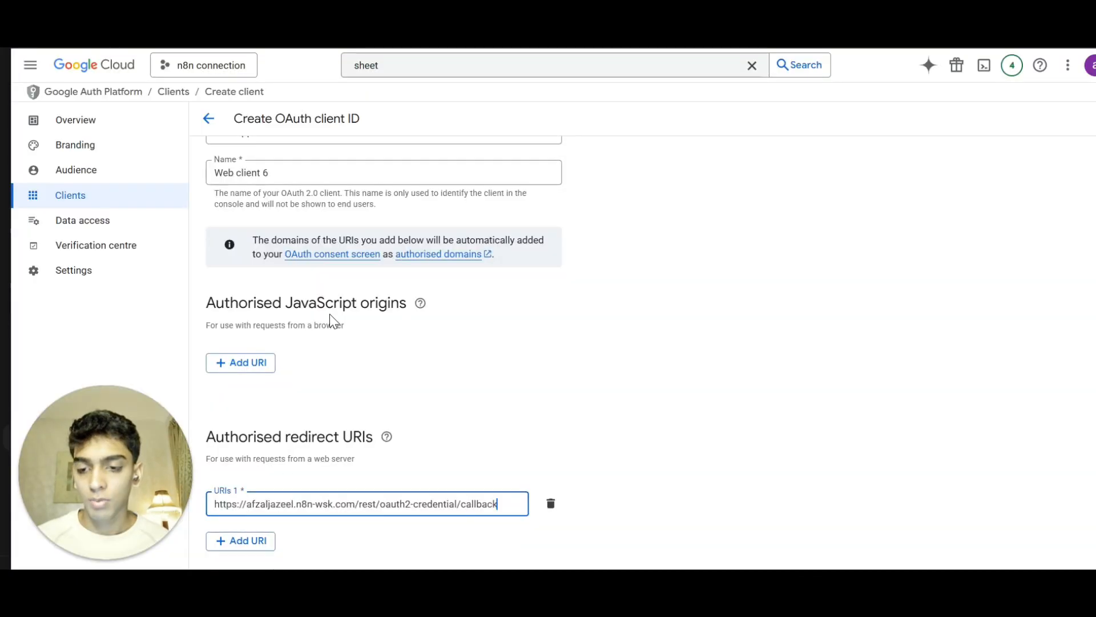
scroll(281, 503, "down", 1)
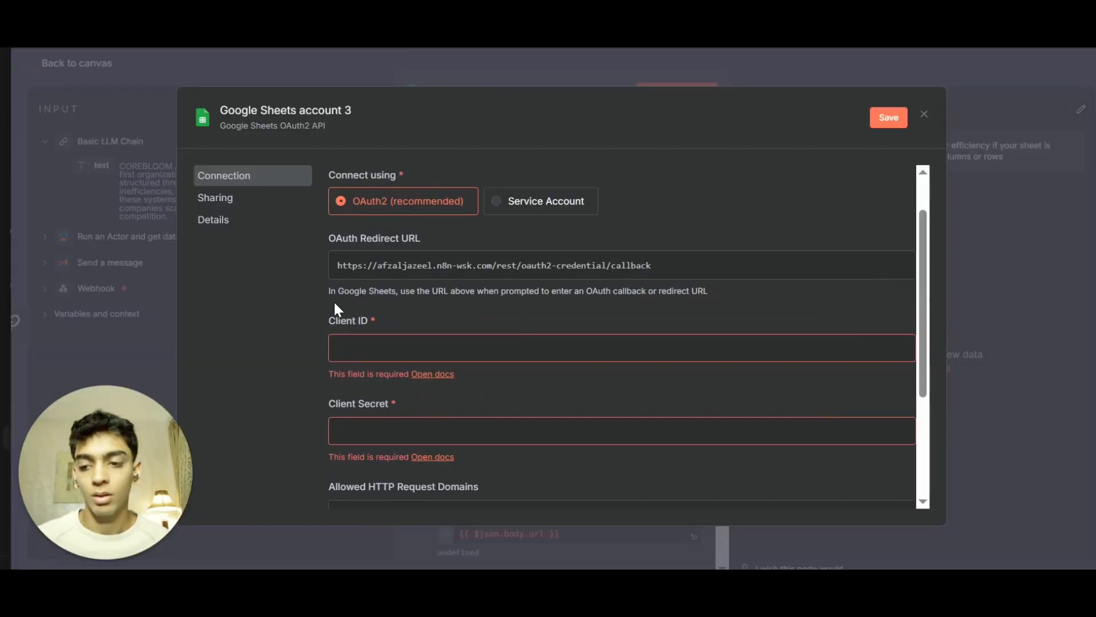
Close the new Google Sheets credential dialog without connecting it.
left_click(366, 347)
left_click(385, 425)
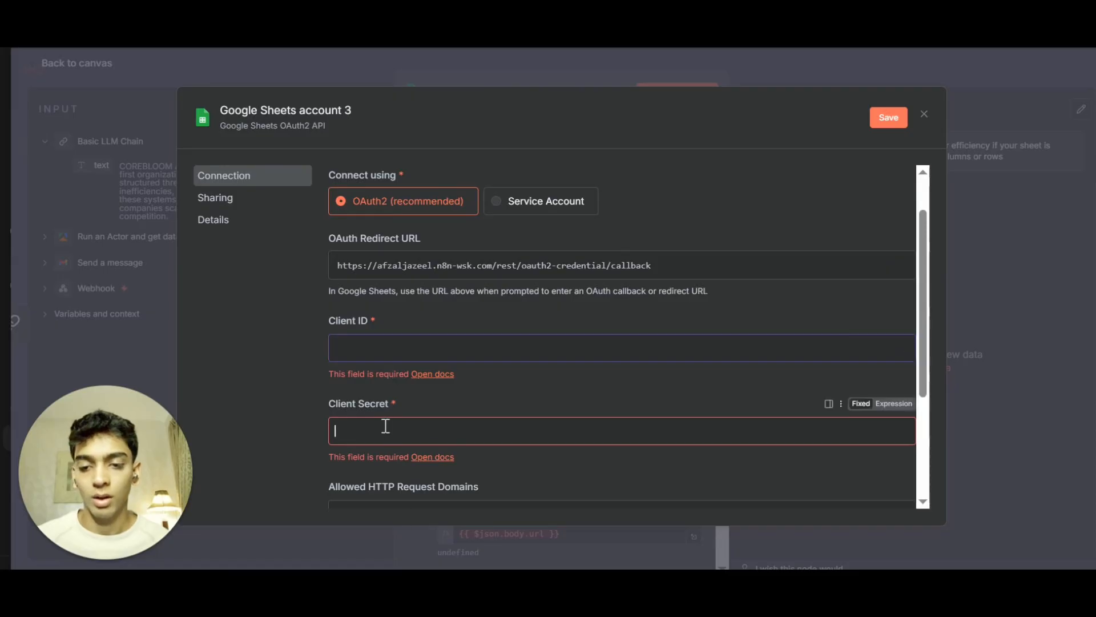
left_click(924, 114)
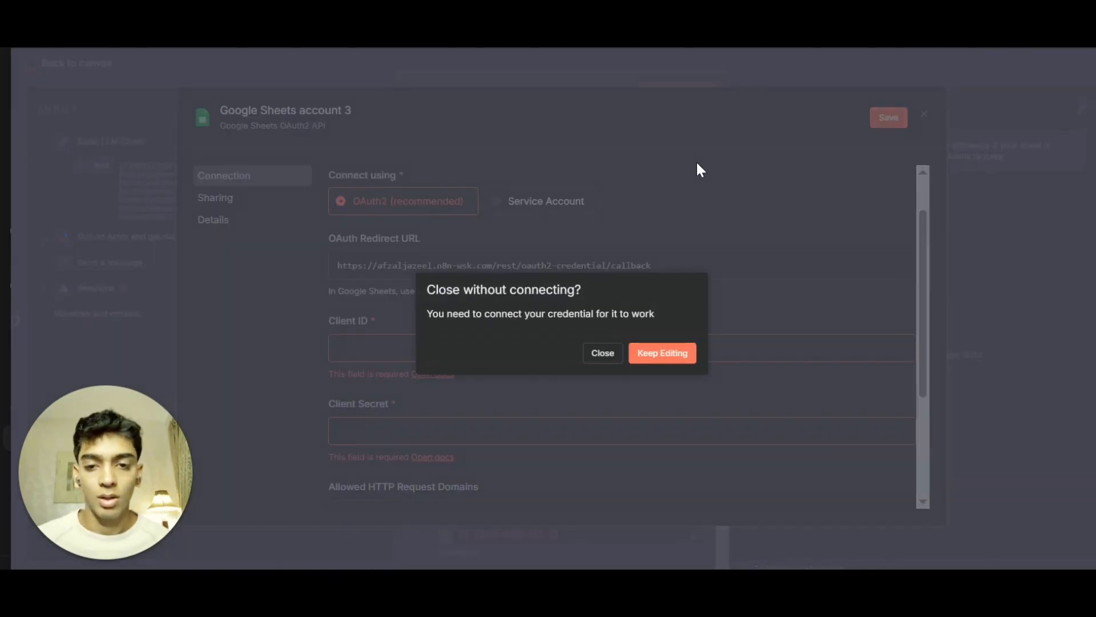
left_click(618, 355)
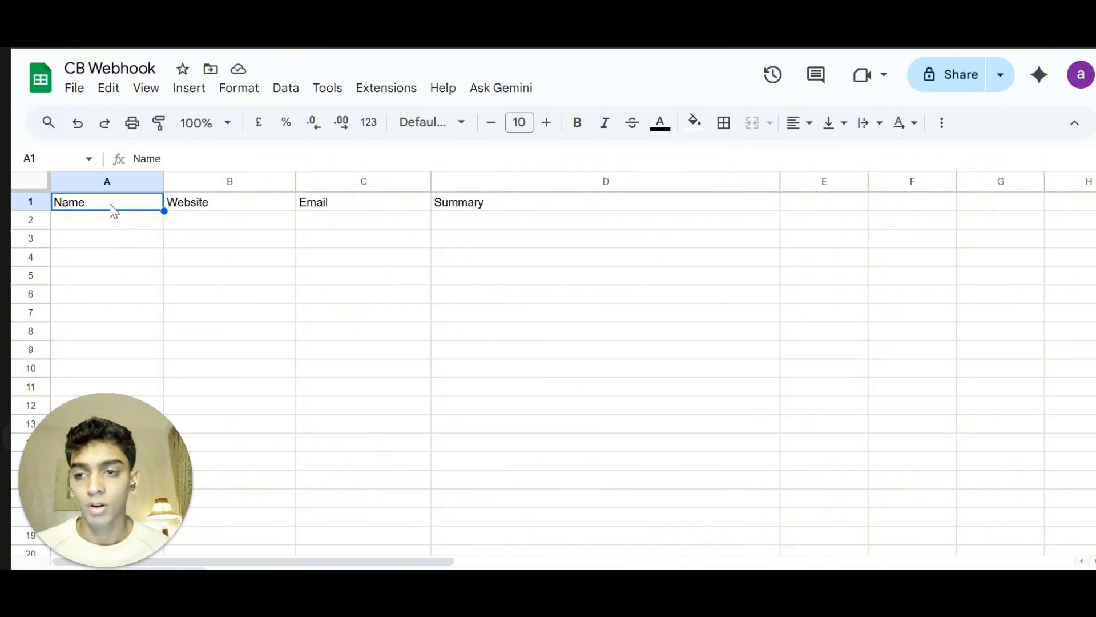
Check the CB Webhook sheet's column headers and select Sheet1 as the target sheet in the Append row in sheet node.
left_click(193, 207)
left_click(354, 206)
left_click(564, 204)
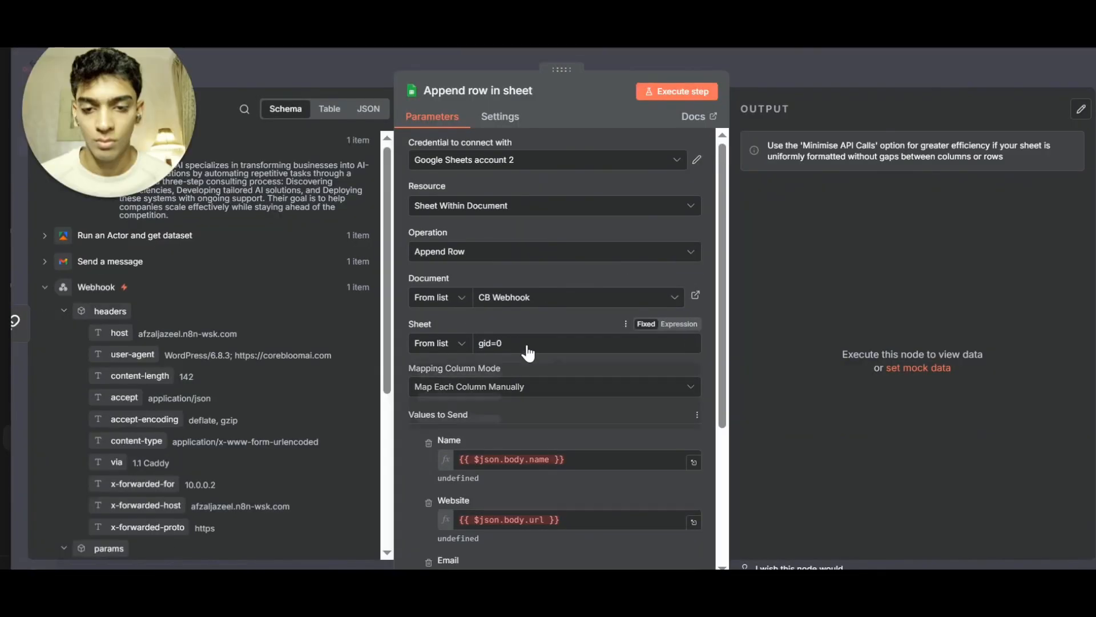
left_click(522, 346)
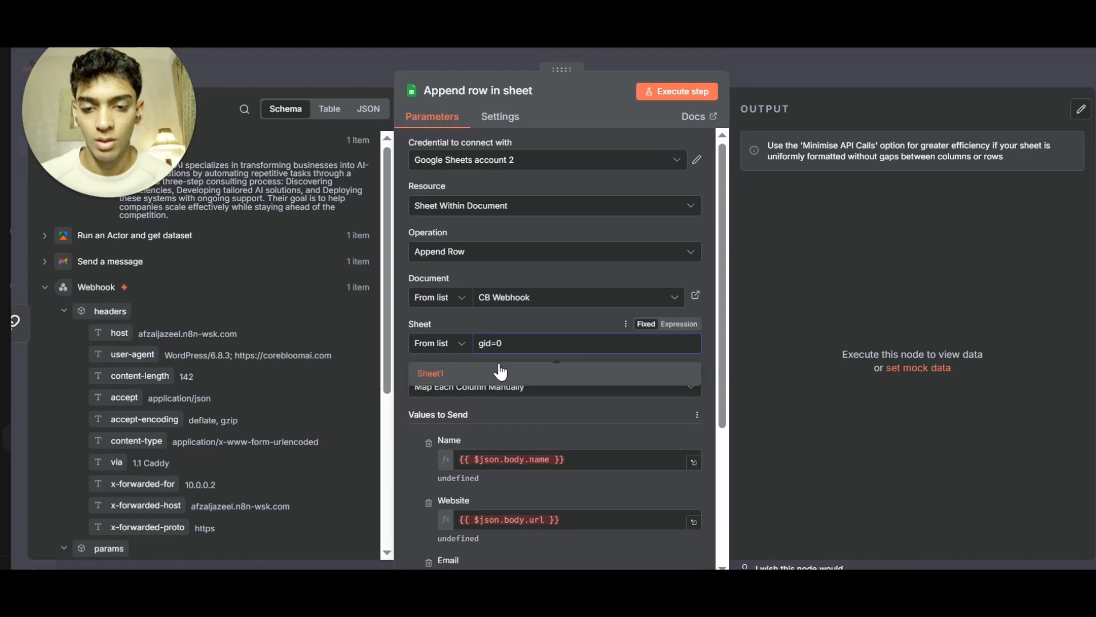
left_click(500, 371)
Keep manual column mapping and map Name, Website and Email to the Webhook body's name, url and email fields.
scroll(517, 348, "down", 3)
left_click(468, 214)
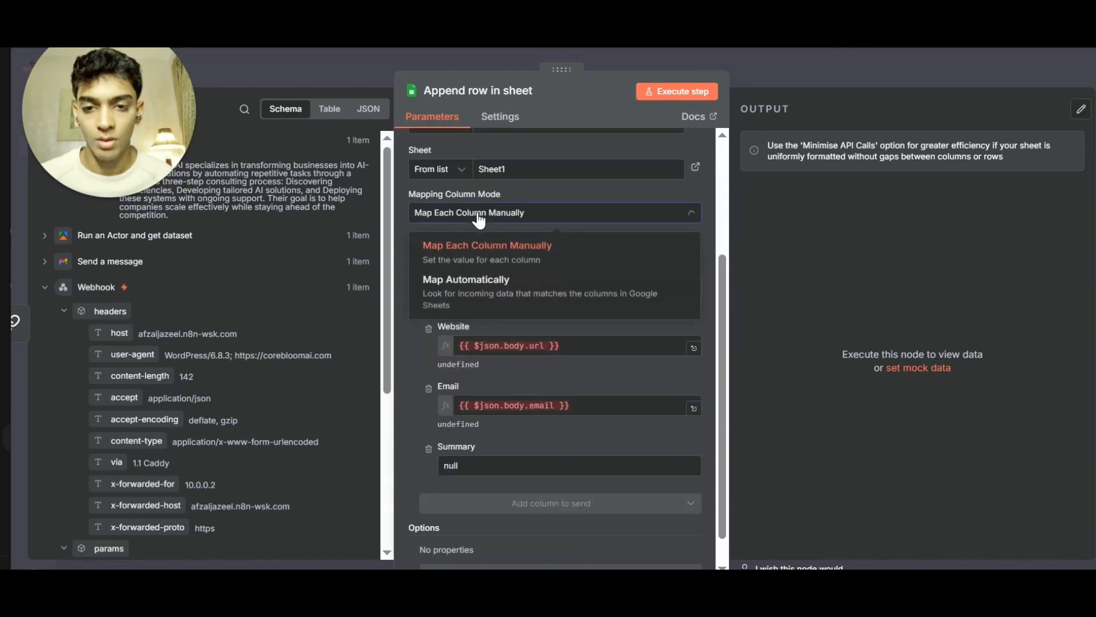
left_click(475, 263)
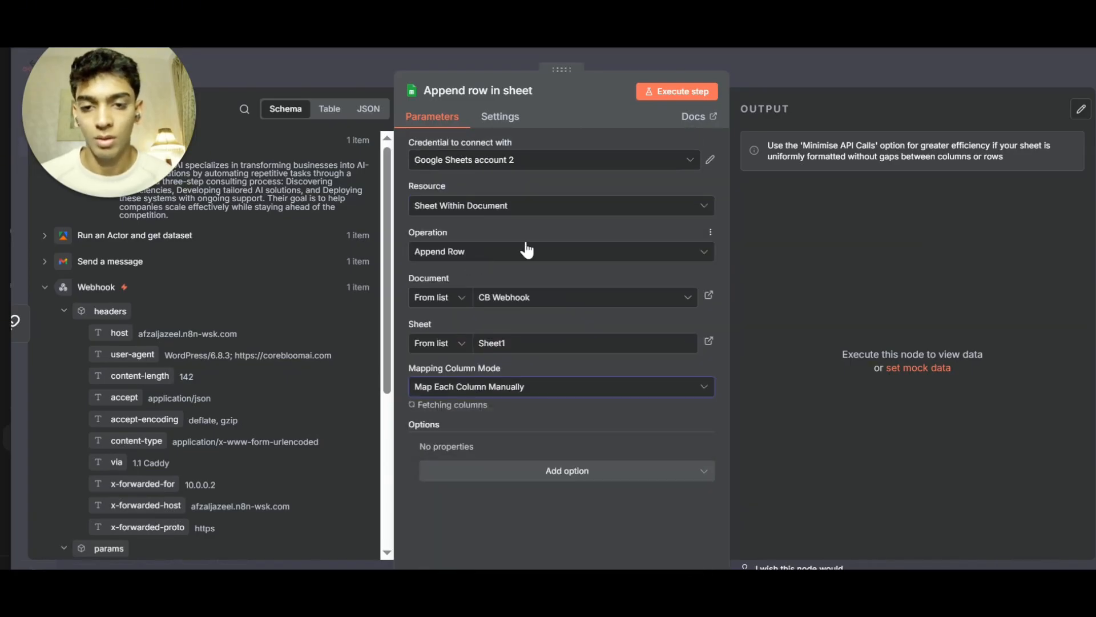
scroll(503, 297, "down", 3)
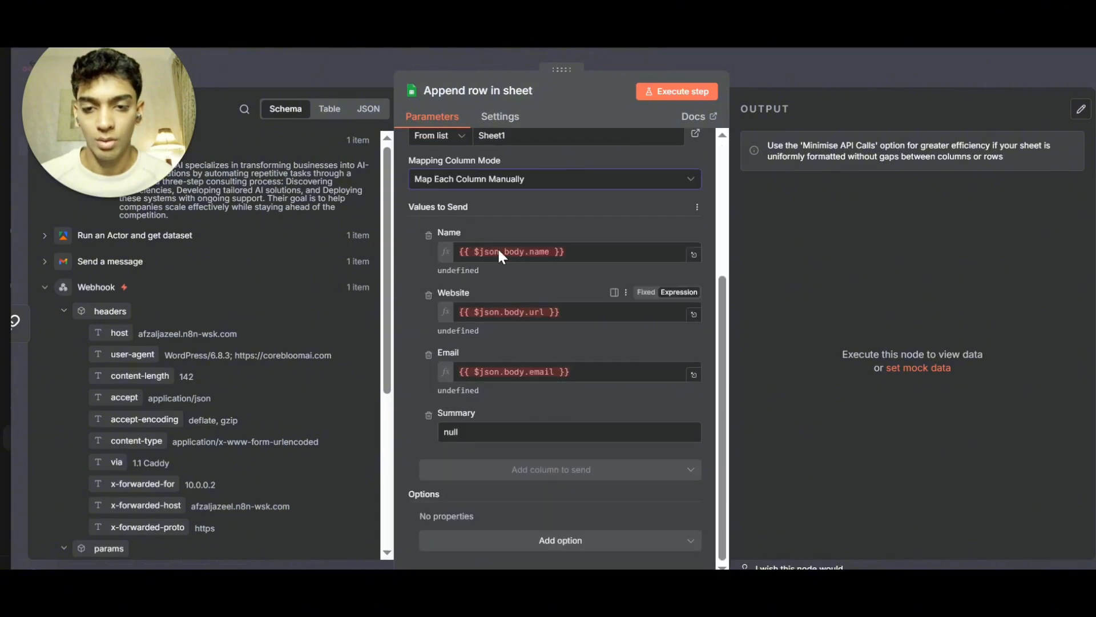
left_click_drag(116, 374, 502, 313)
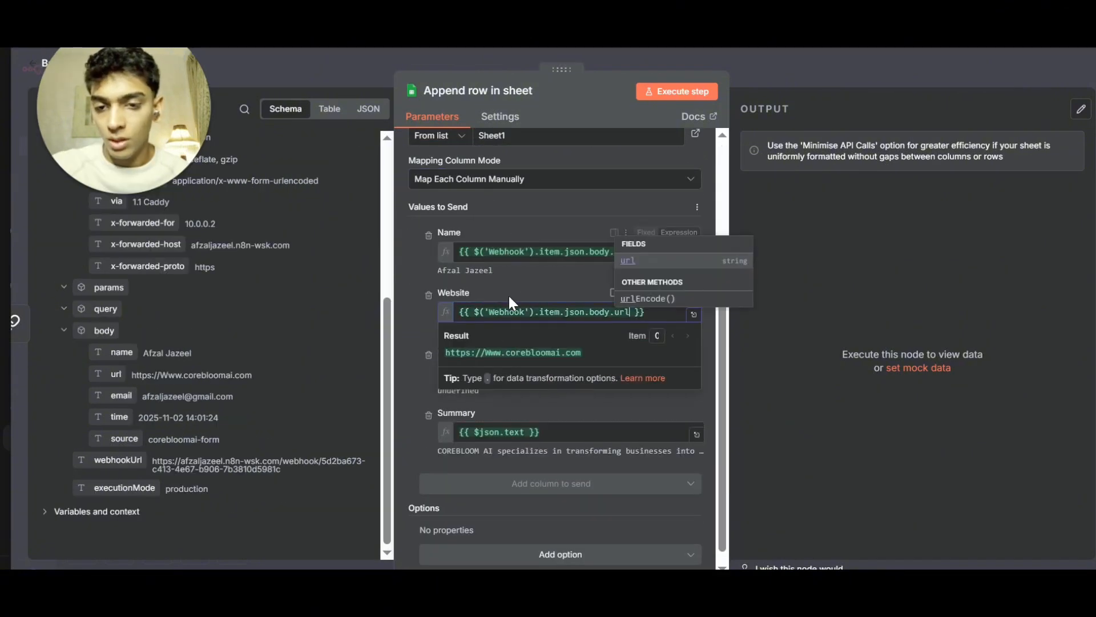
left_click(259, 356)
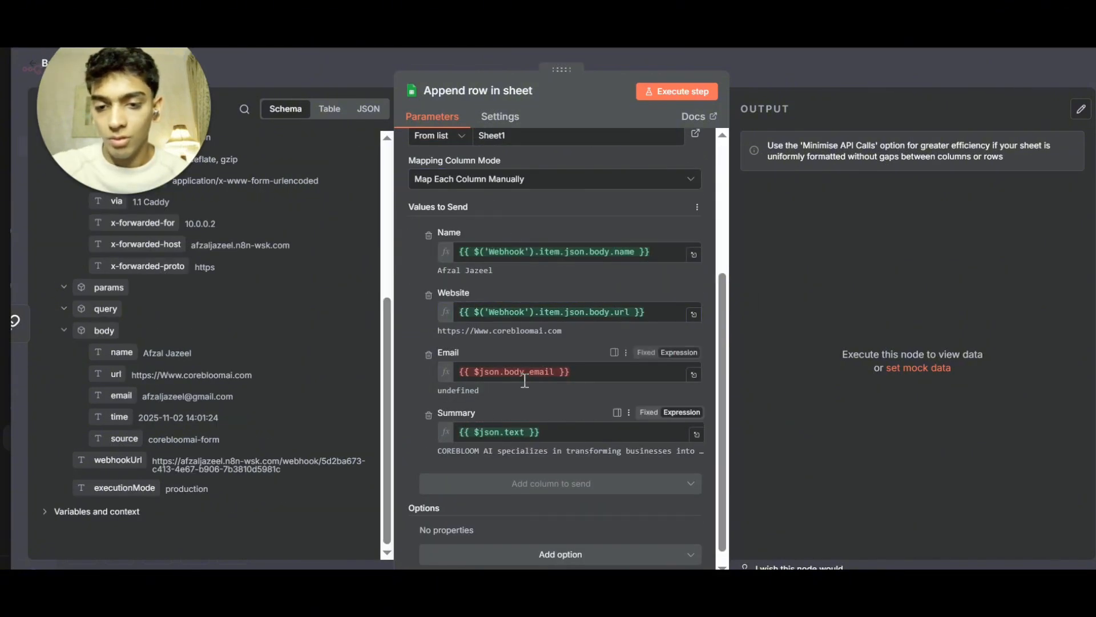
left_click_drag(535, 376, 409, 378)
left_click_drag(121, 396, 513, 372)
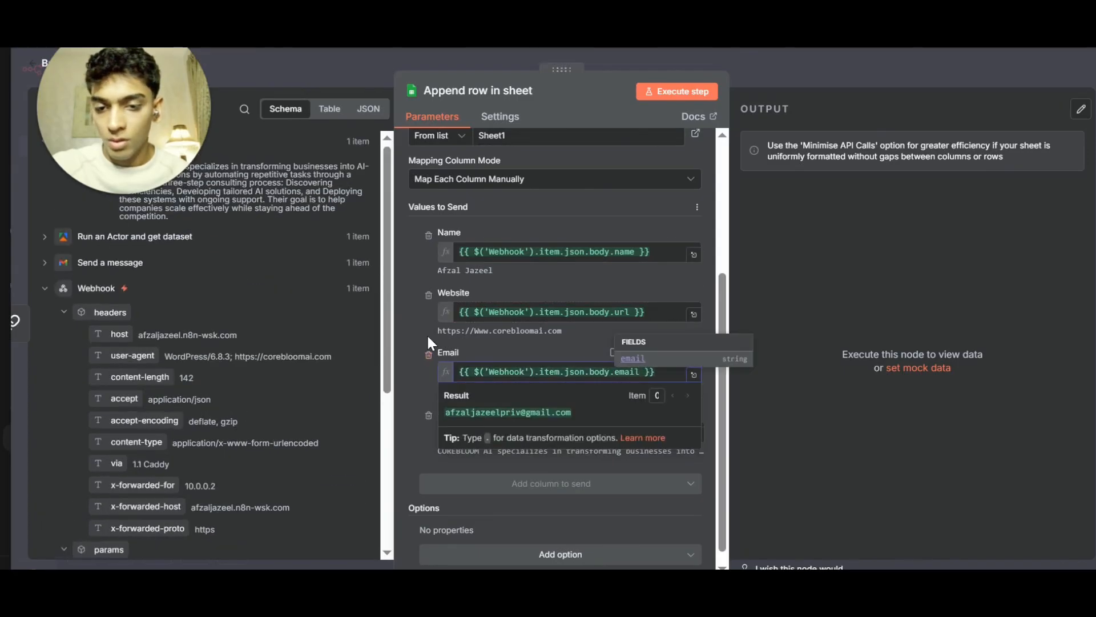
Map the Summary column to the Basic LLM Chain's text output and execute the step.
scroll(428, 351, "up", 4)
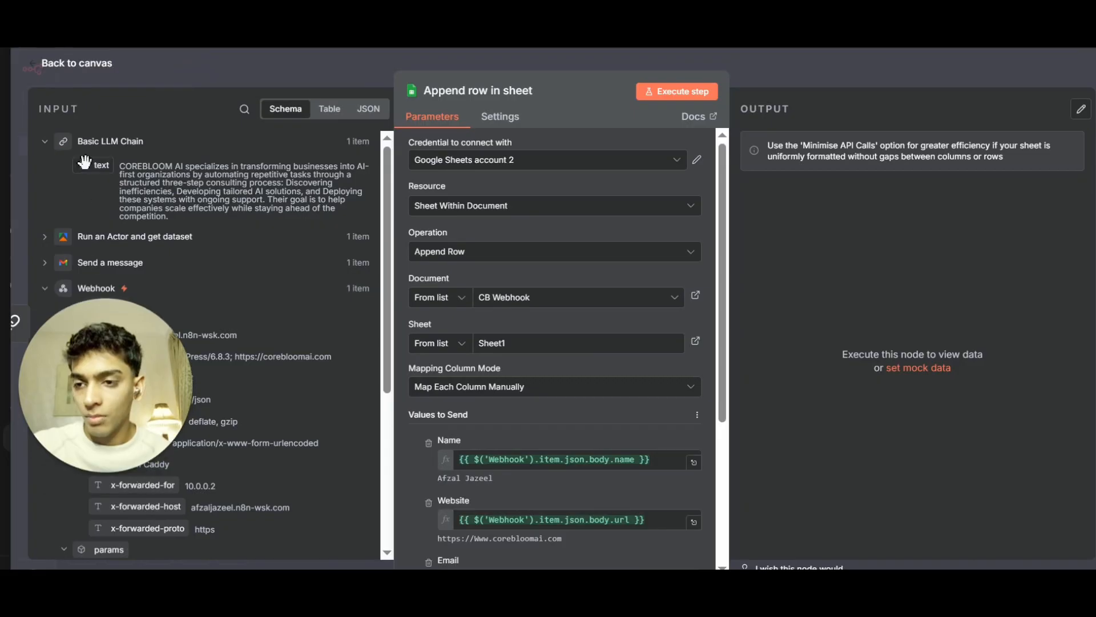
left_click_drag(101, 164, 556, 425)
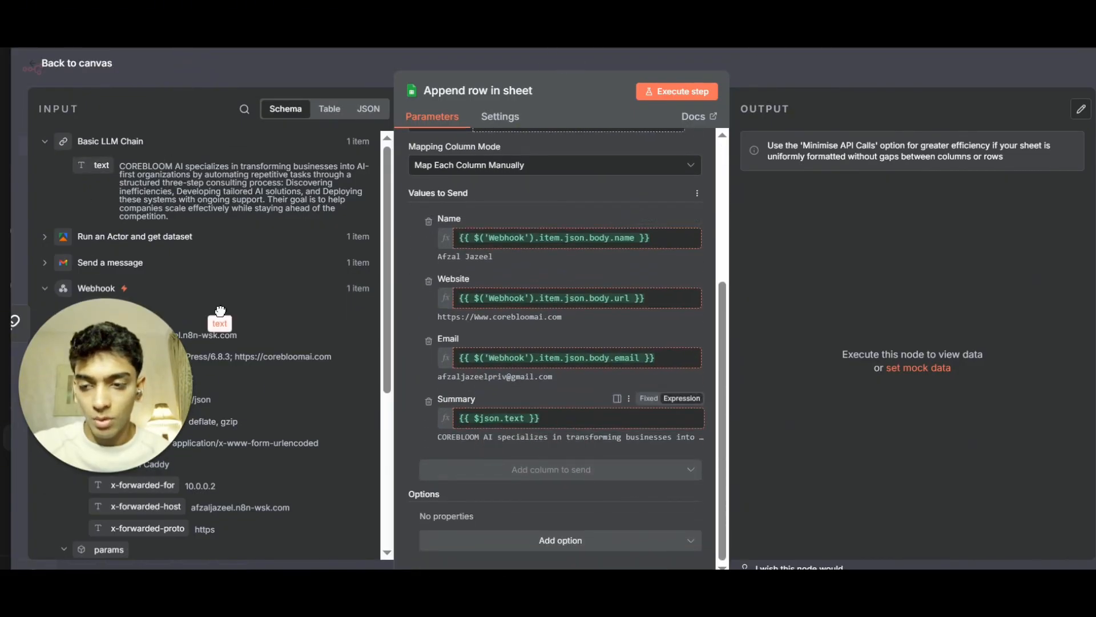
scroll(561, 467, "up", 4)
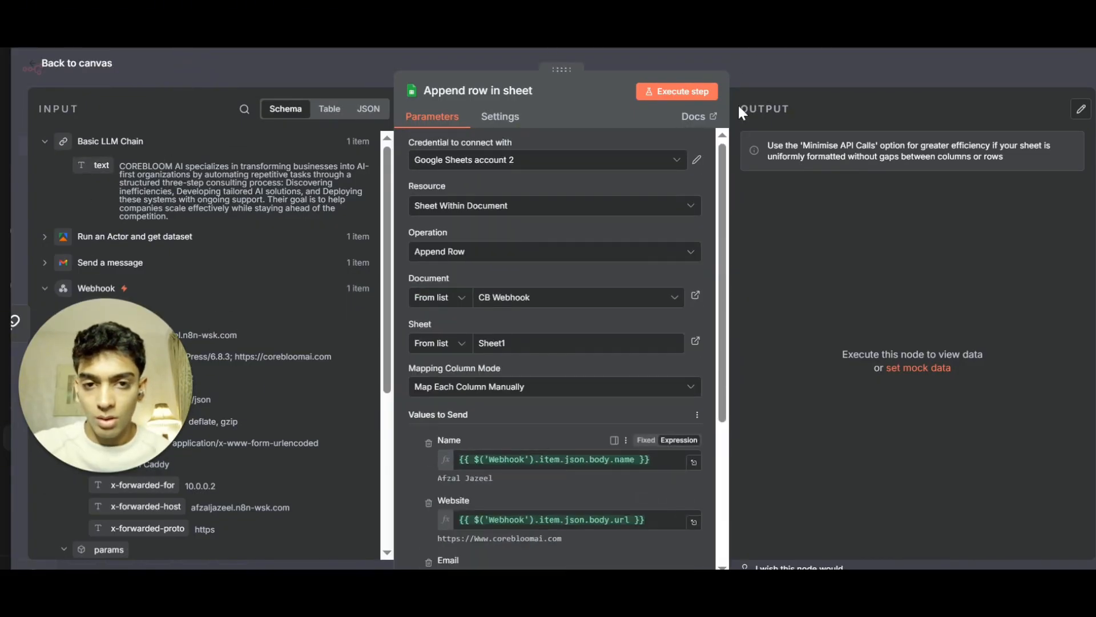
left_click(656, 91)
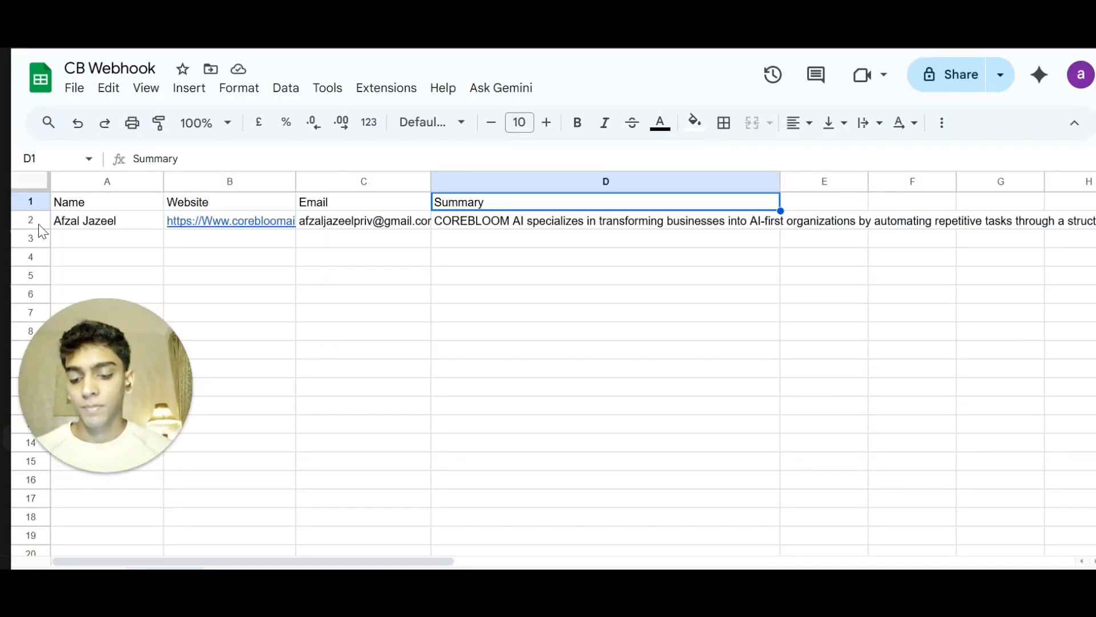
Widen the Summary column in the CB Webhook sheet to review the appended lead row.
left_click_drag(122, 357, 163, 461)
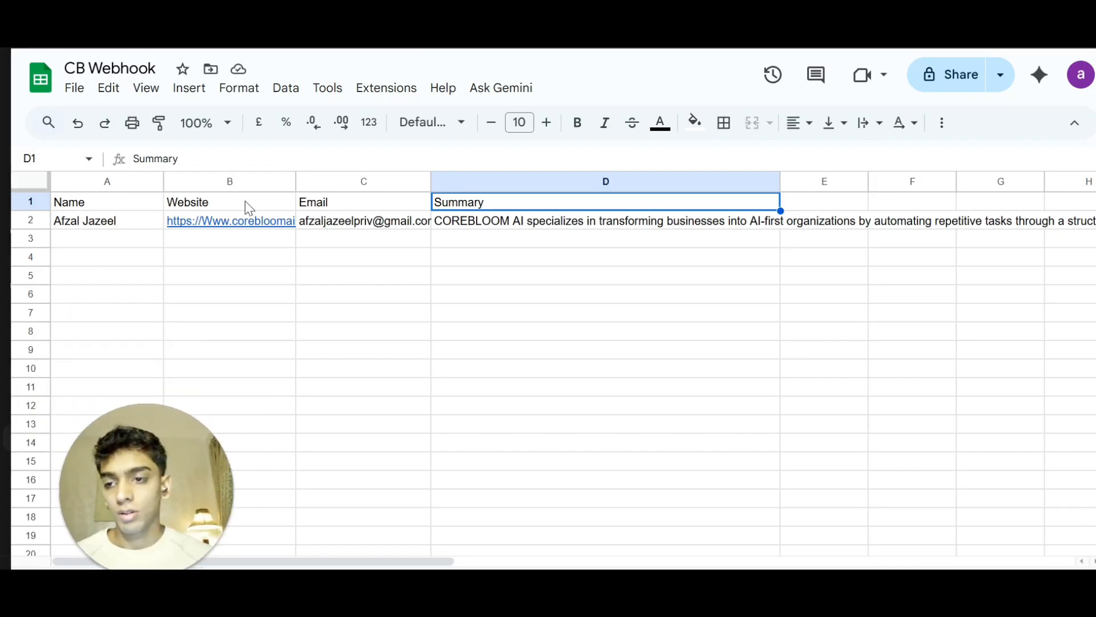
left_click(485, 313)
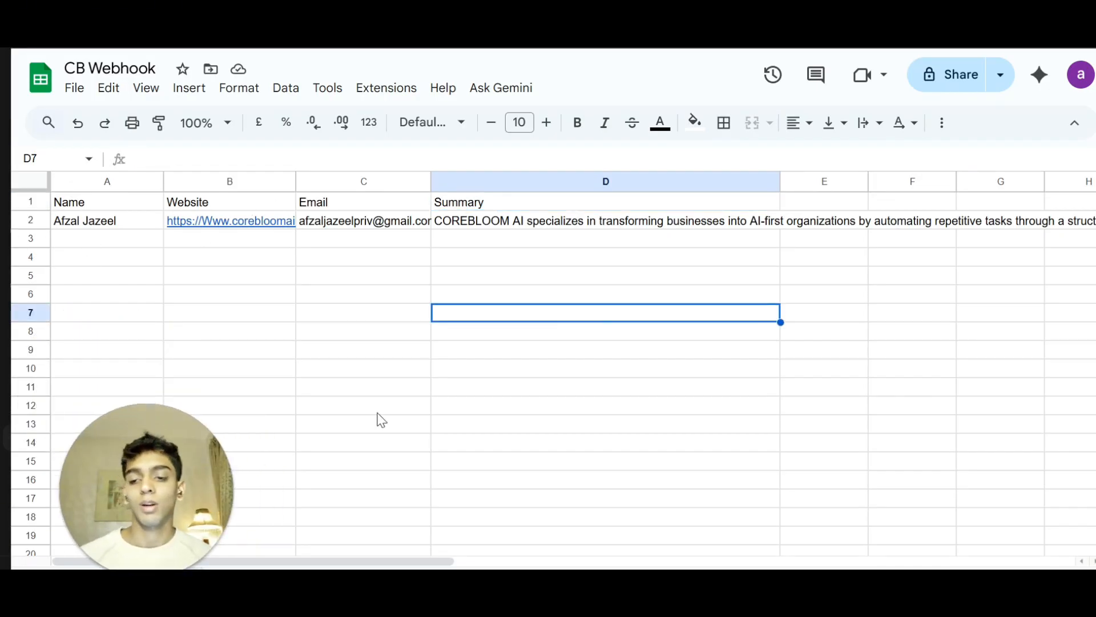
left_click(476, 227)
left_click_drag(780, 182, 964, 182)
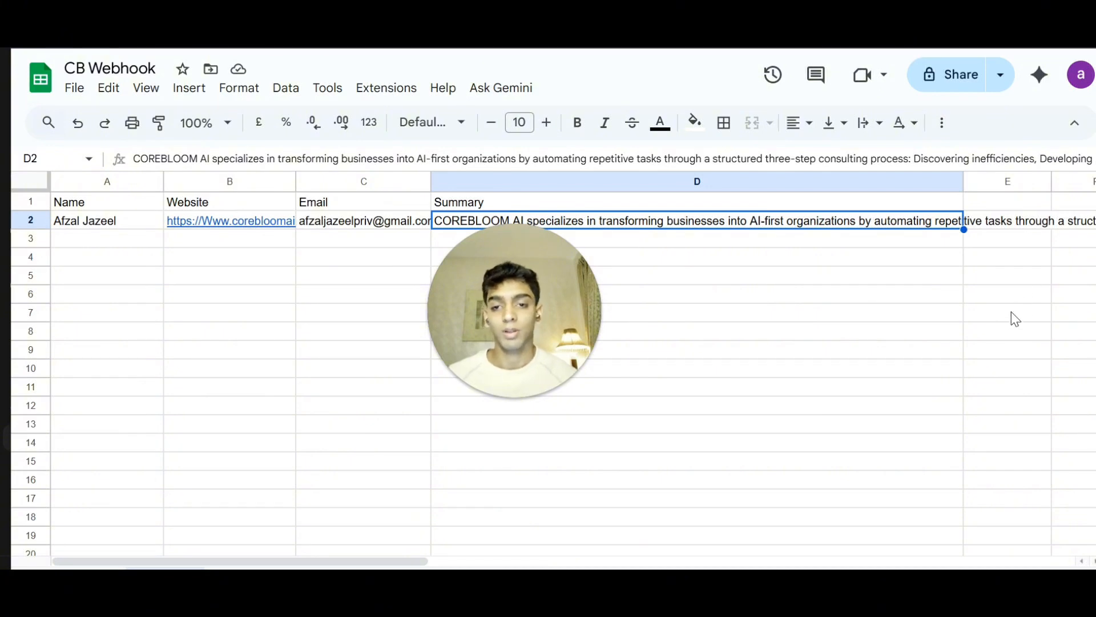
mouse_move(594, 341)
left_click_drag(461, 322, 163, 388)
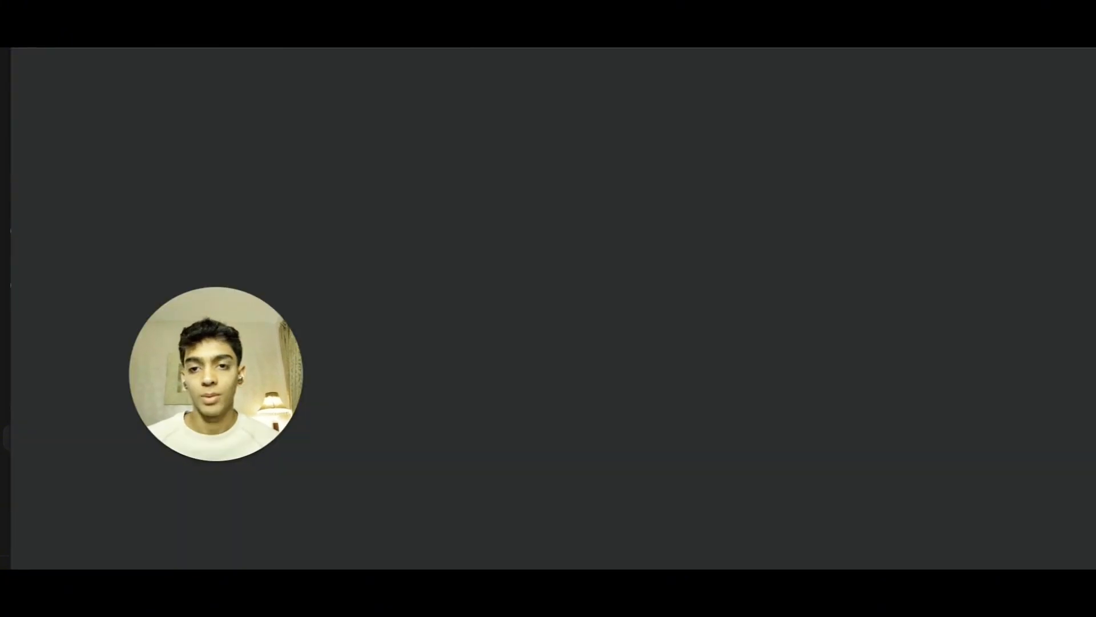